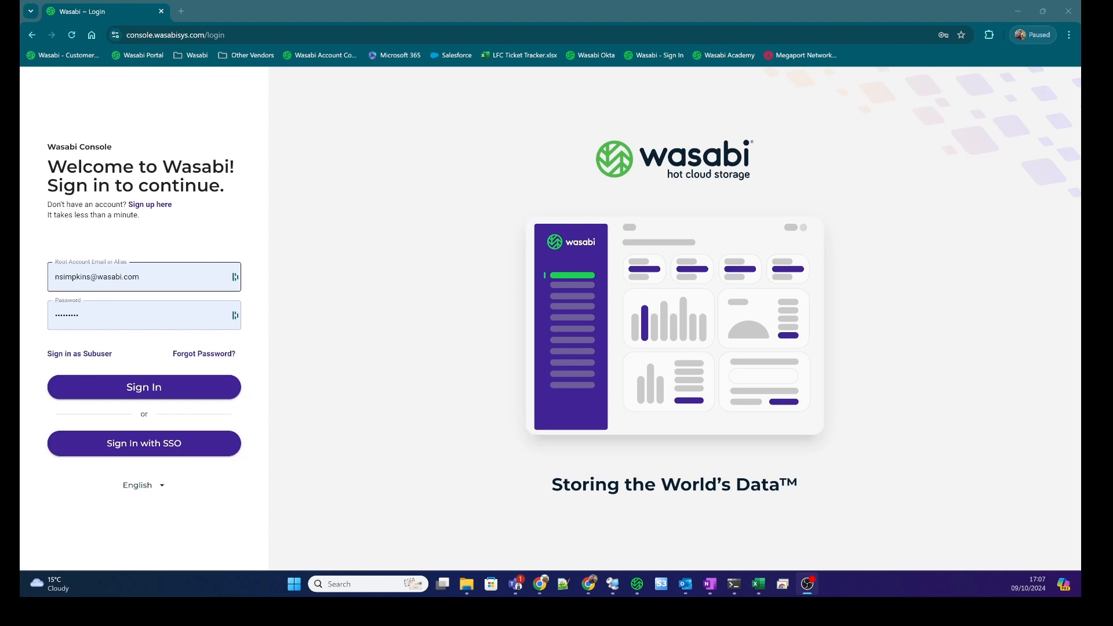
- Enter the root Gmail address and retype the account password to submit the sign-in
click(151, 268)
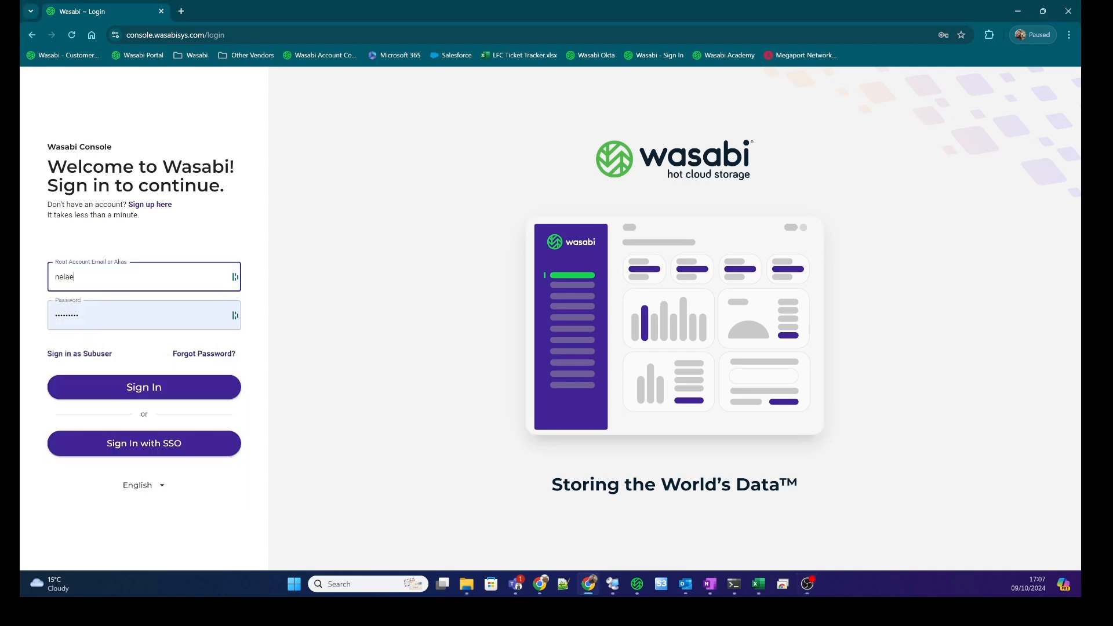
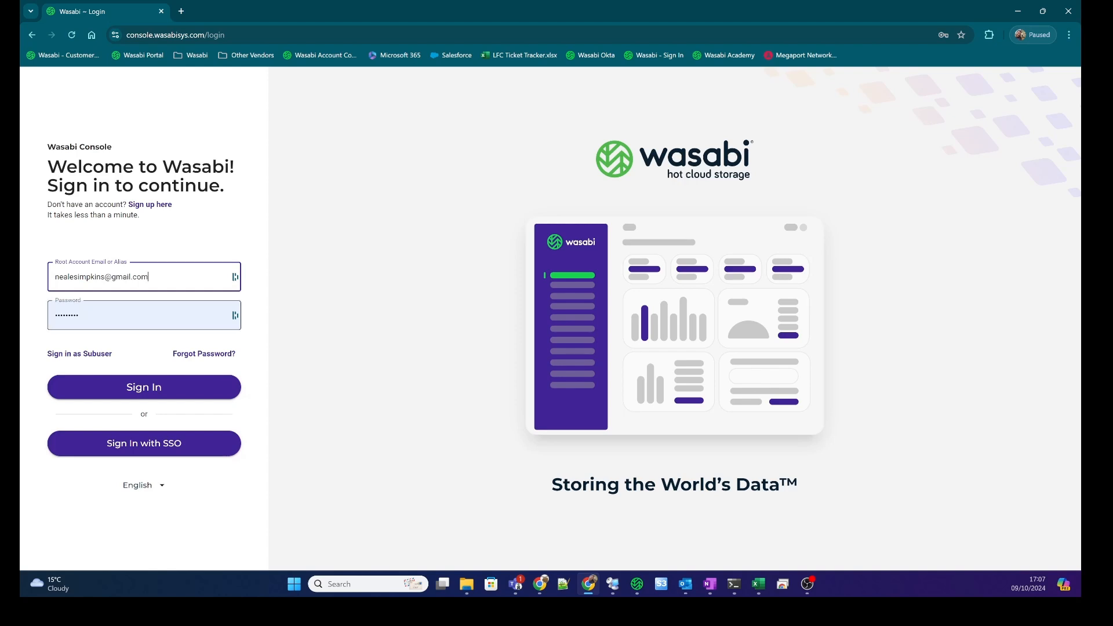
click(116, 315)
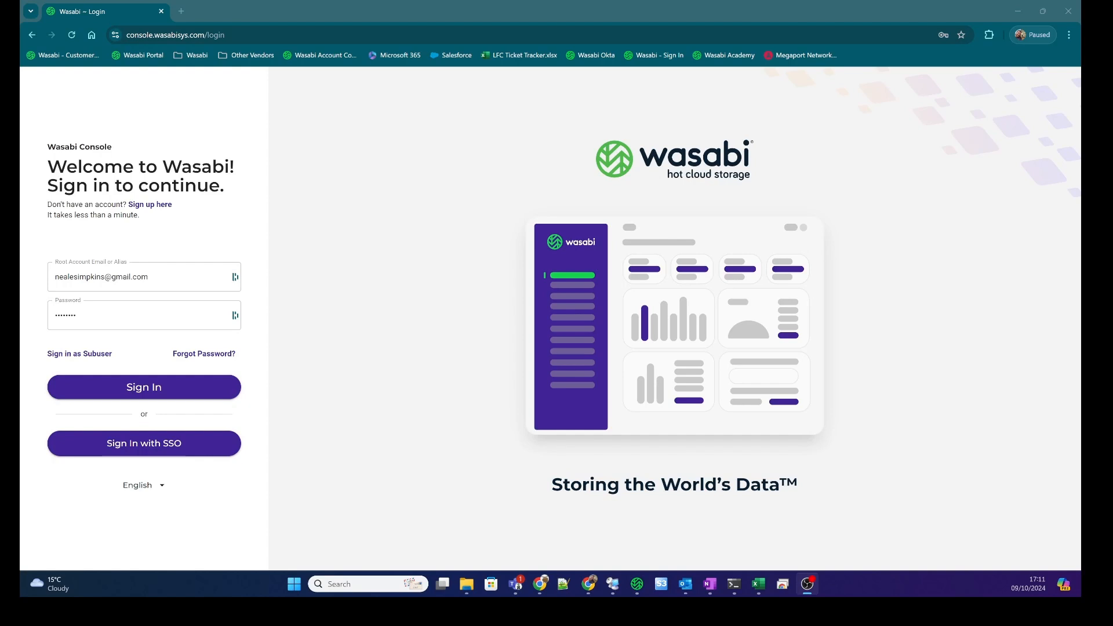
click(138, 389)
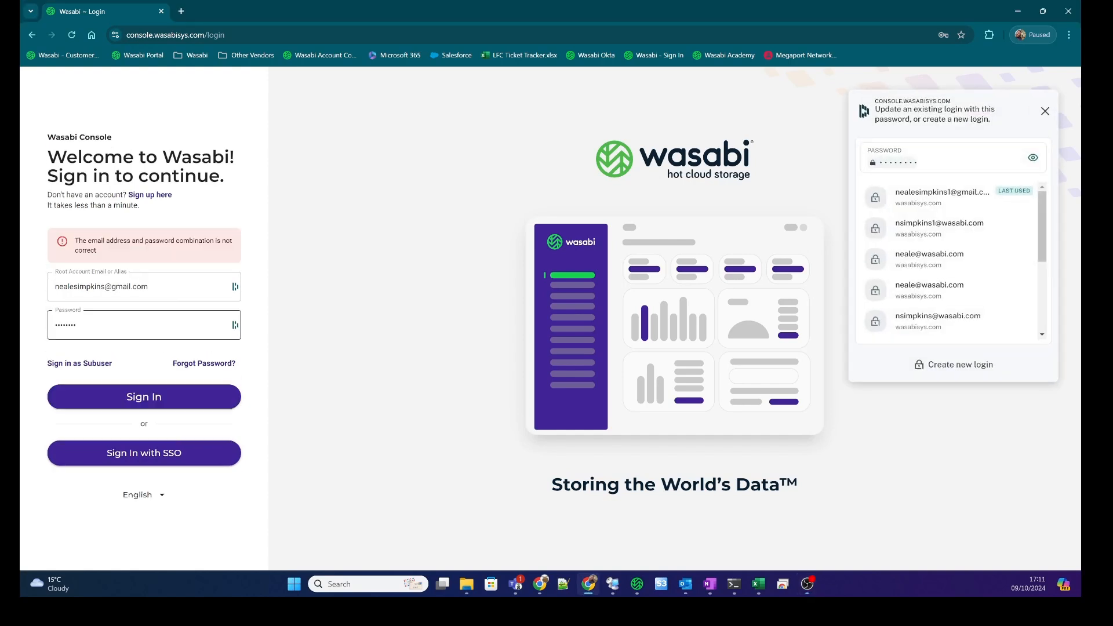
double_click(71, 326)
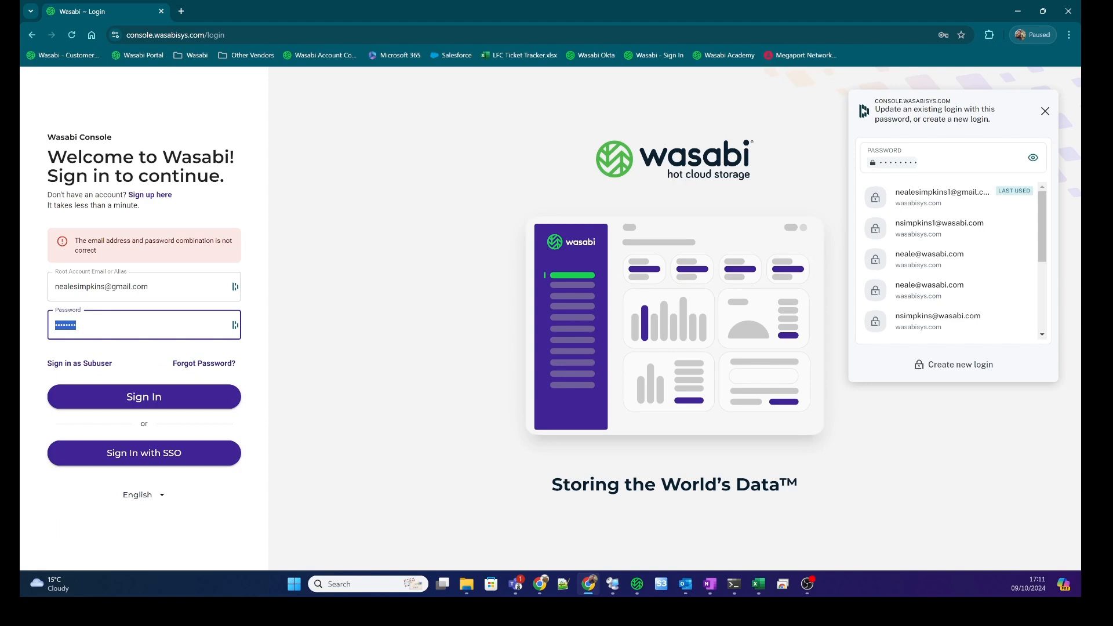
text(*********)
key(Return)
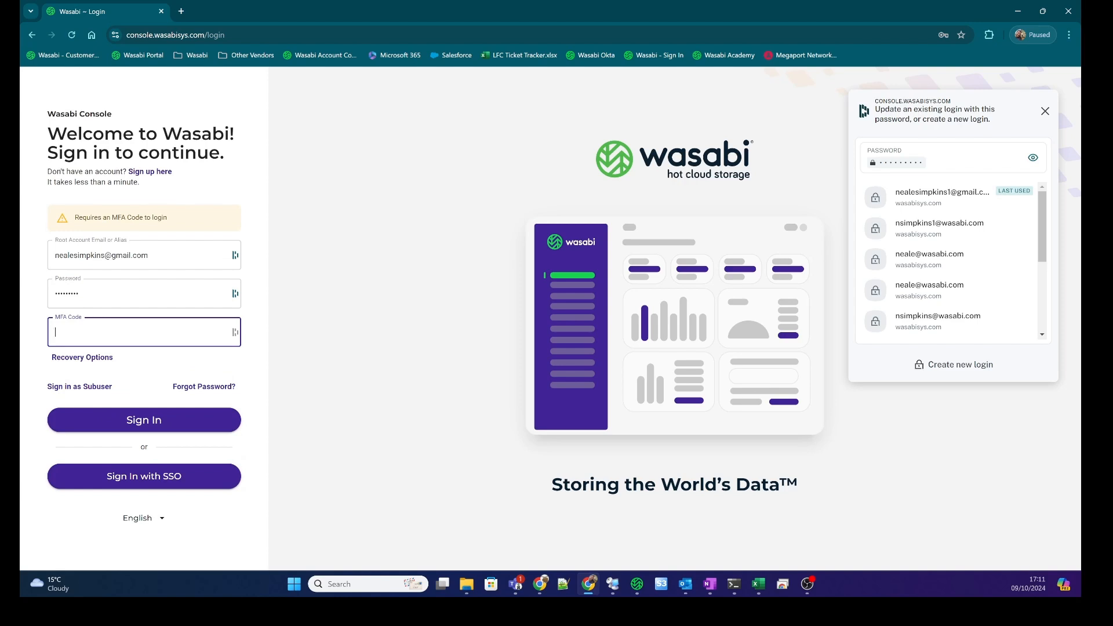
- Enter the MFA verification code to finish signing in to the Dashboard
key(BackSpace)
key(BackSpace)
key(BackSpace)
key(Return)
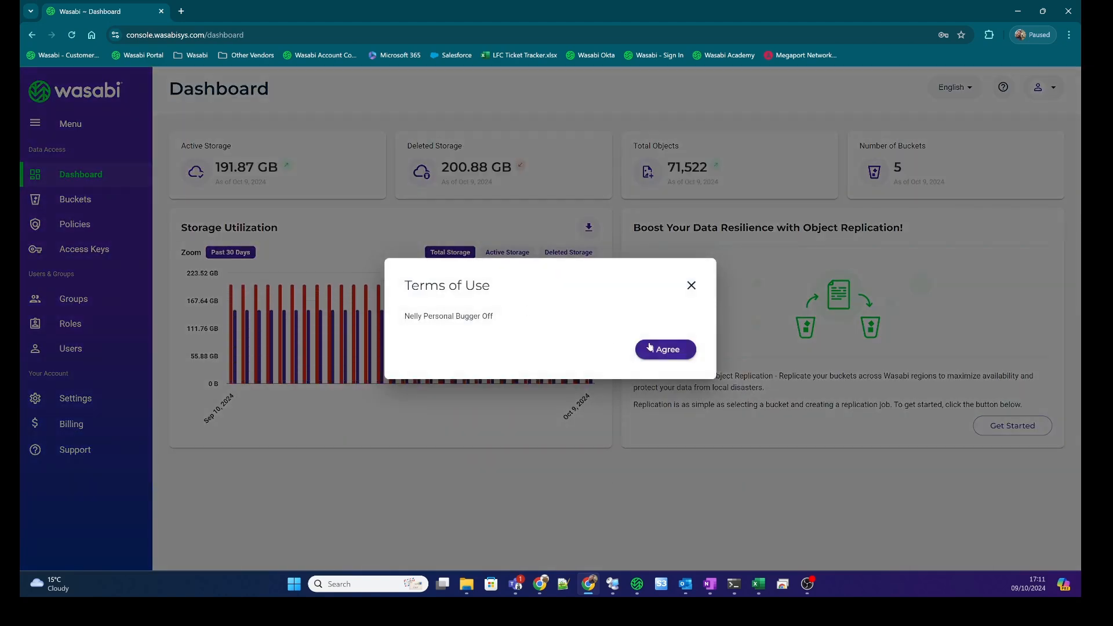
- Accept the Terms of Use, review Buckets and Account Settings, then bring up the Gmail inbox
click(665, 350)
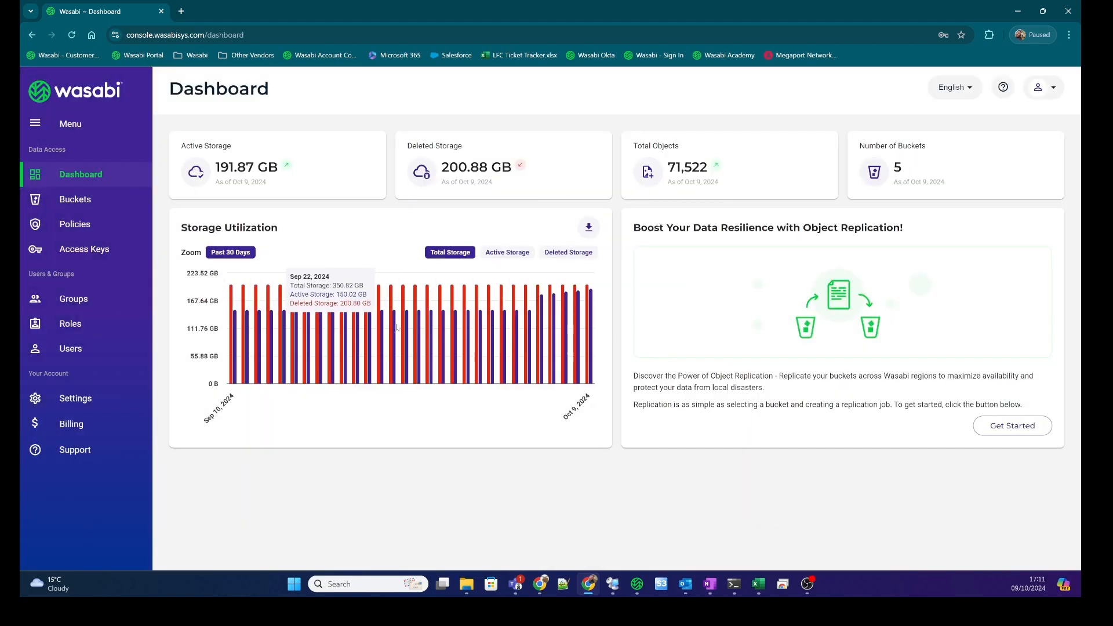
click(74, 200)
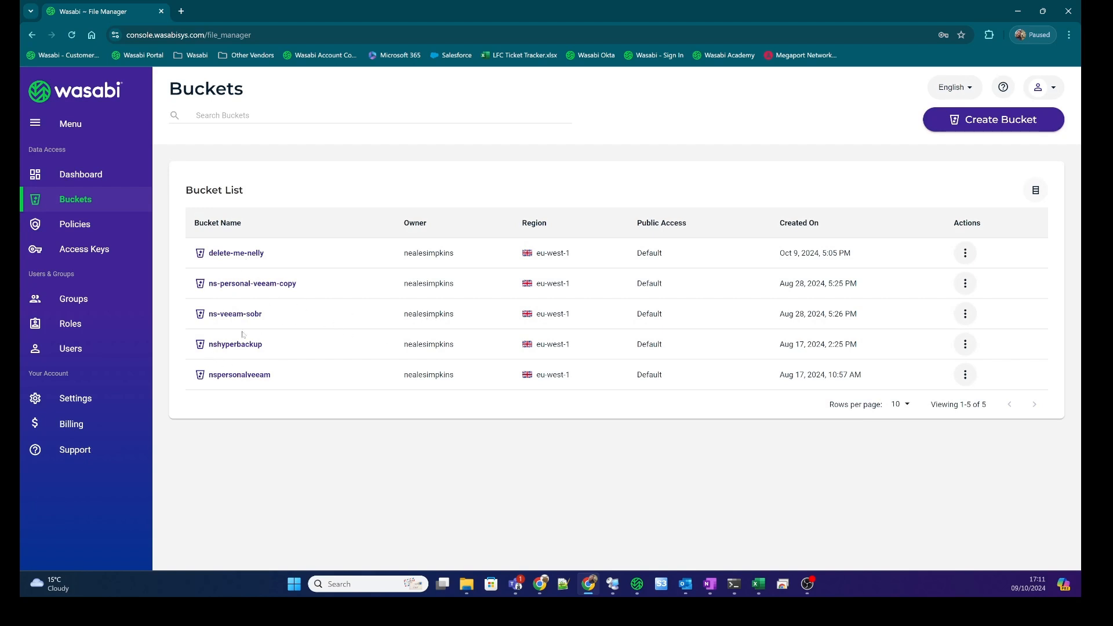
click(92, 396)
scroll(96, 394, down, 4)
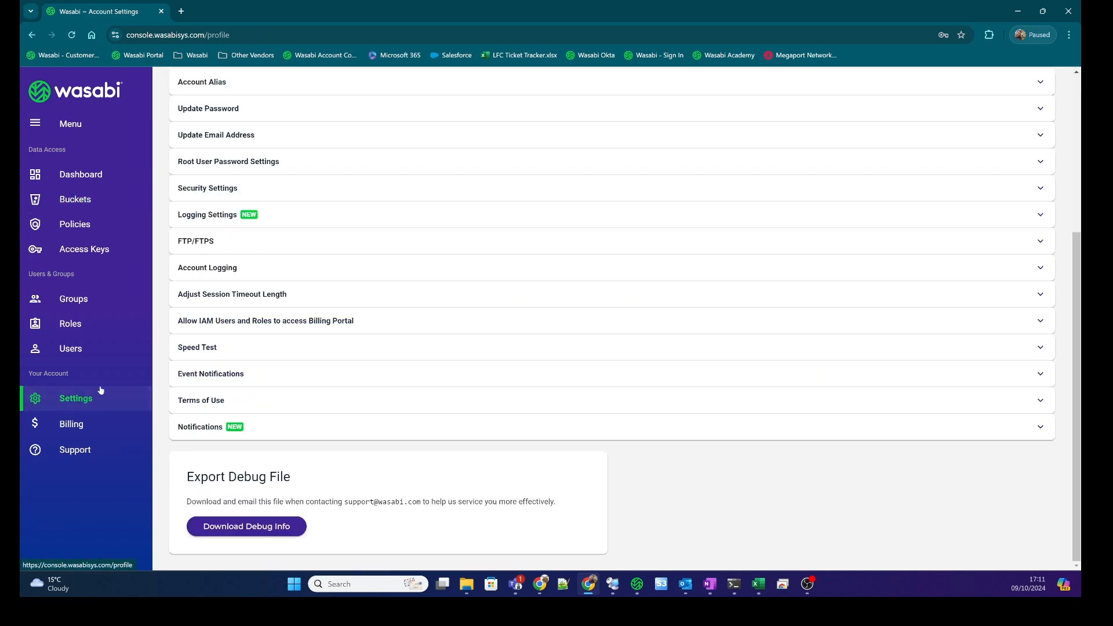
scroll(244, 242, up, 4)
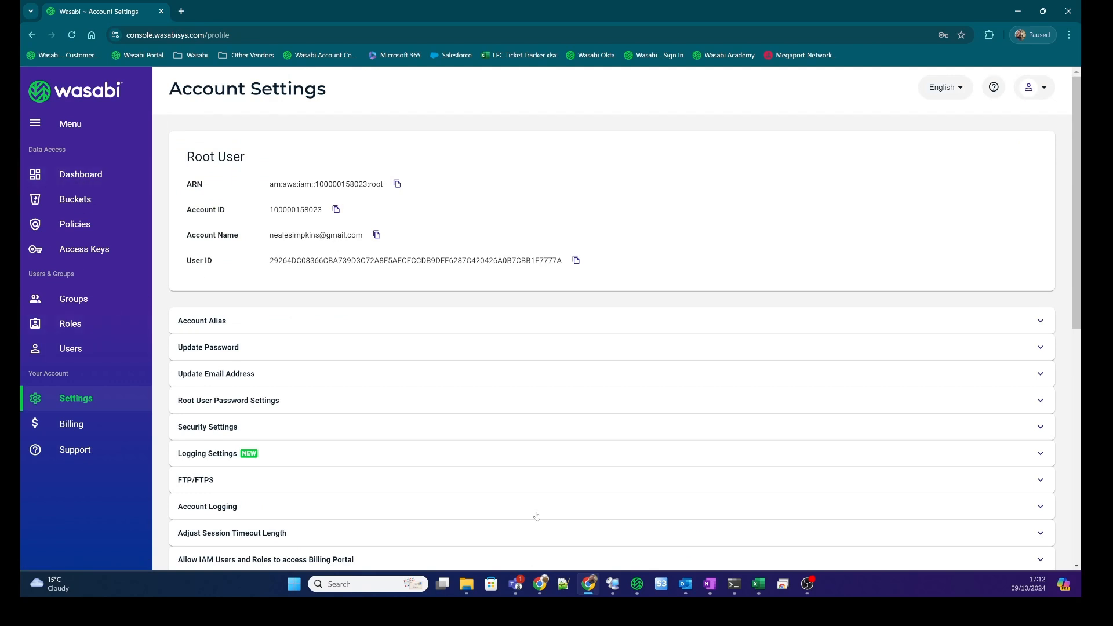
click(540, 584)
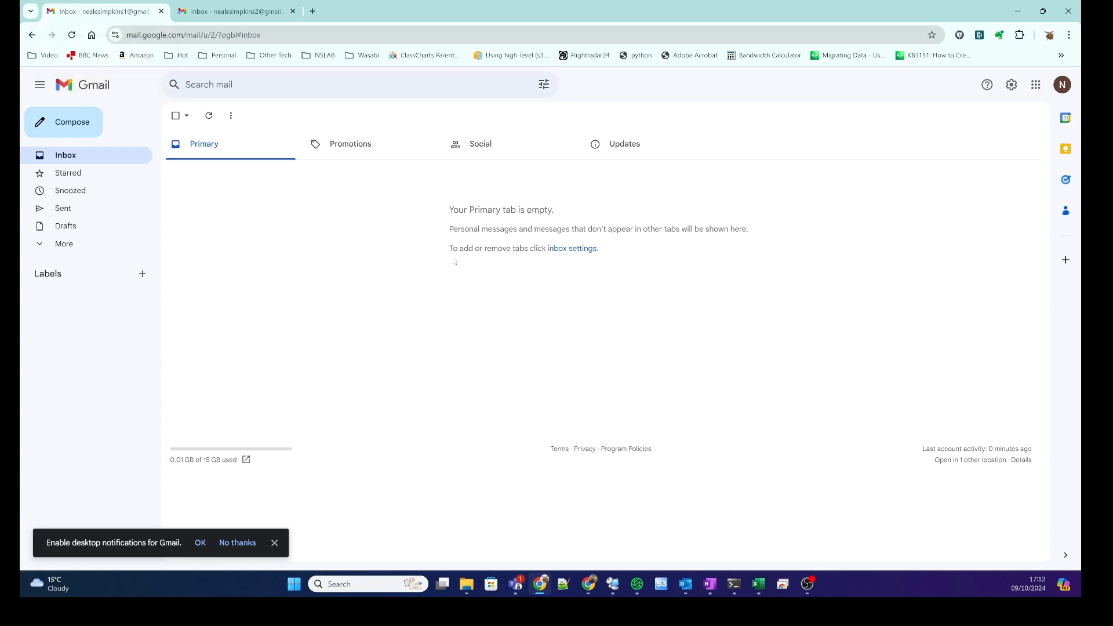
- Check the first inbox's Promotions and Primary tabs and the second account's inbox, then minimize Gmail
click(363, 145)
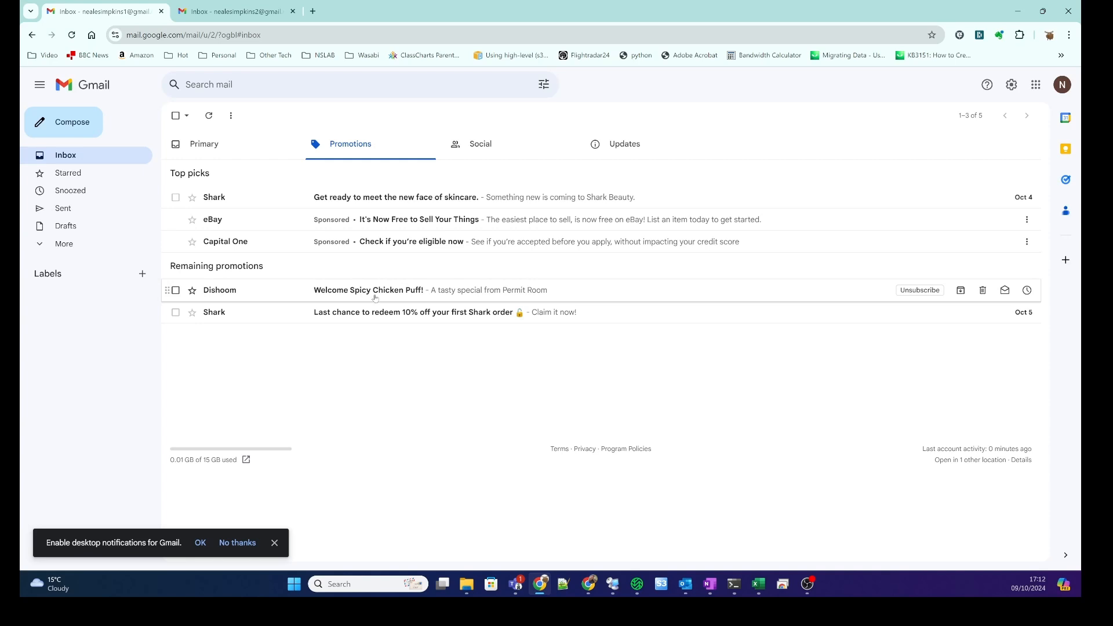
click(238, 152)
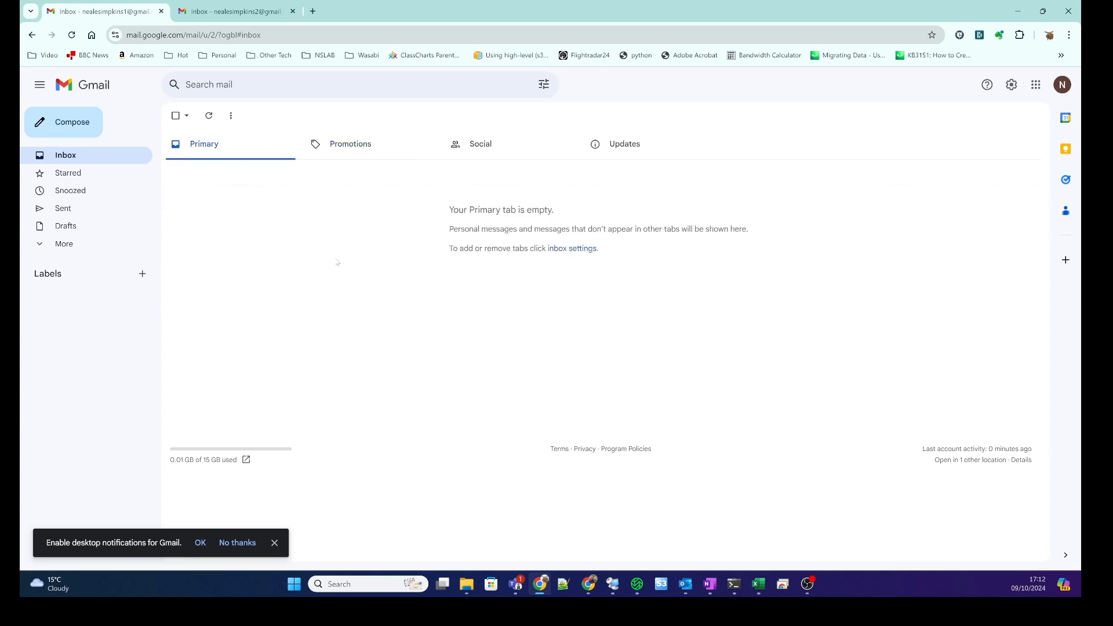
click(239, 14)
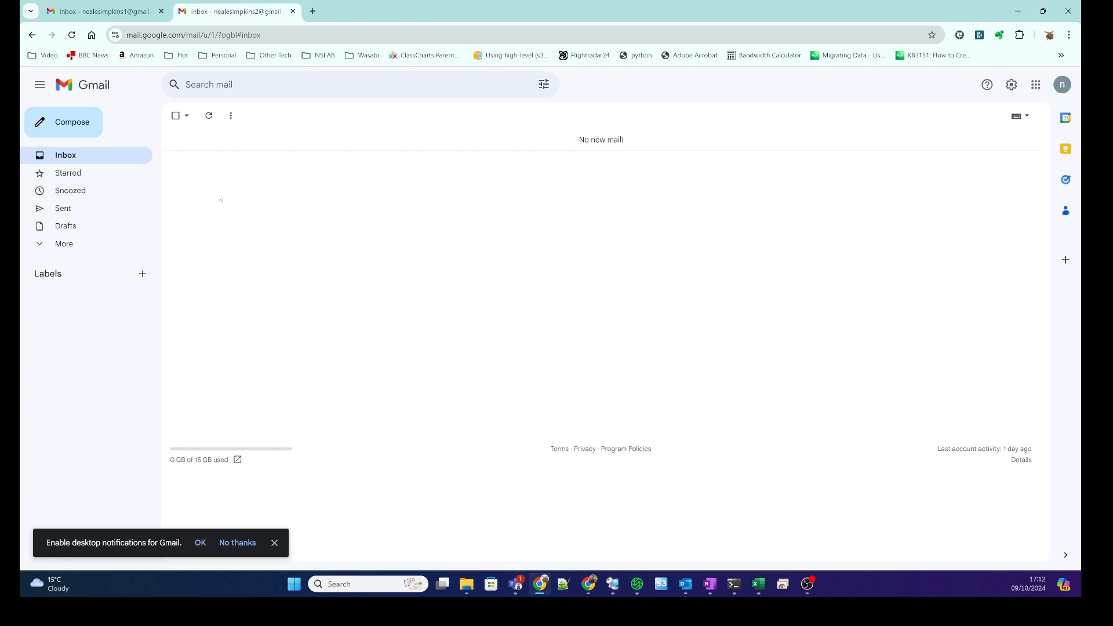
click(1017, 12)
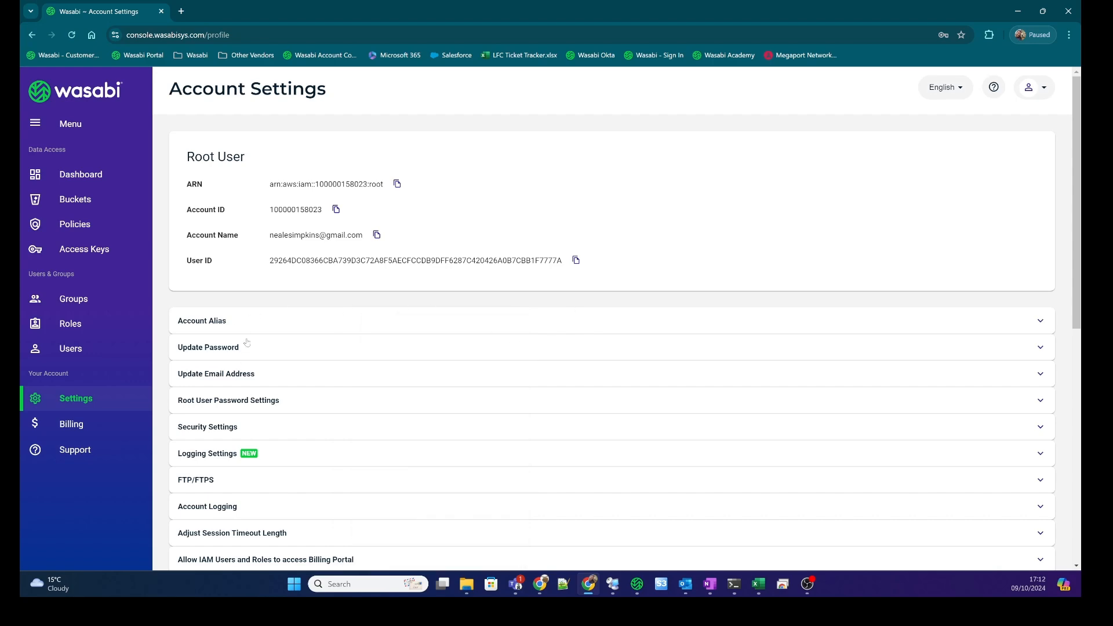
- Expand Security Settings in Account Settings and show the Multi-User Authentication setup for up to 3 contacts
scroll(247, 343, down, 3)
scroll(173, 278, up, 3)
click(86, 200)
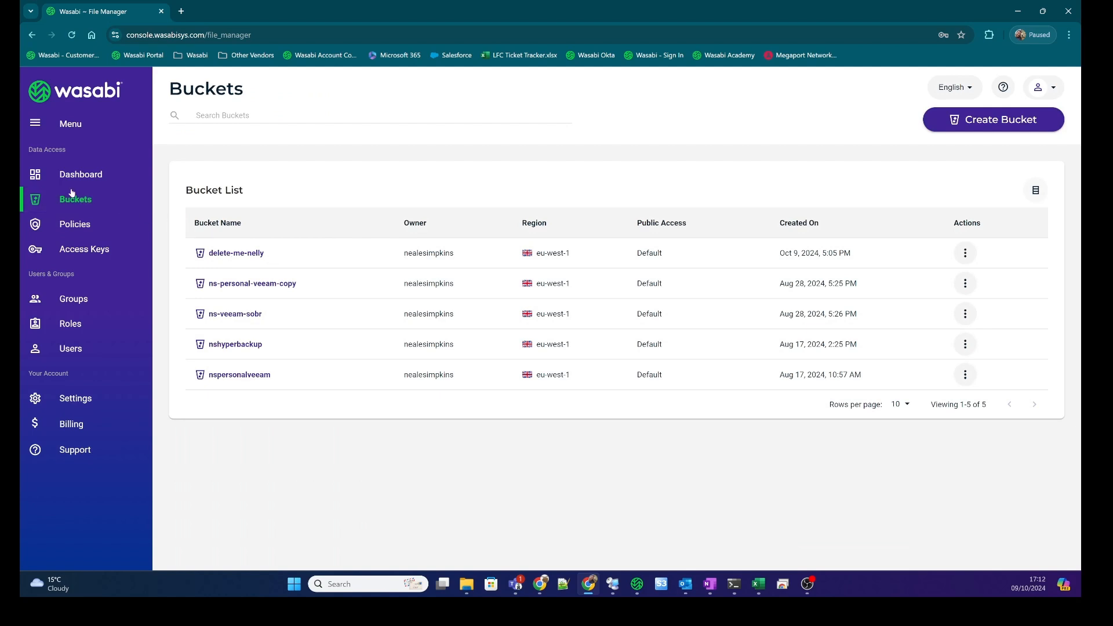
click(85, 402)
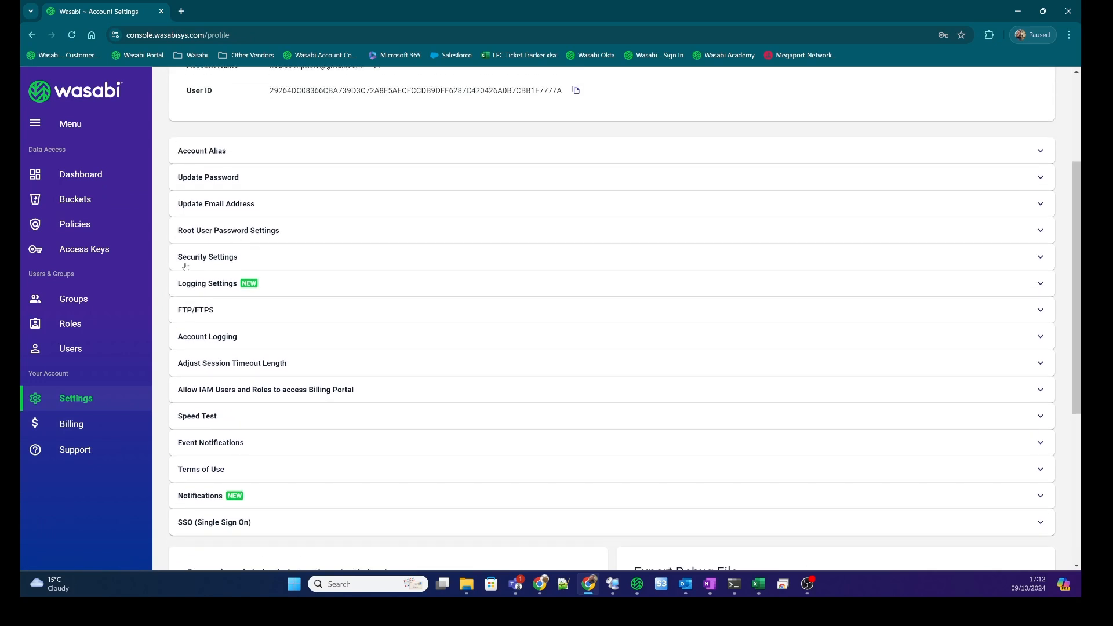
click(1042, 257)
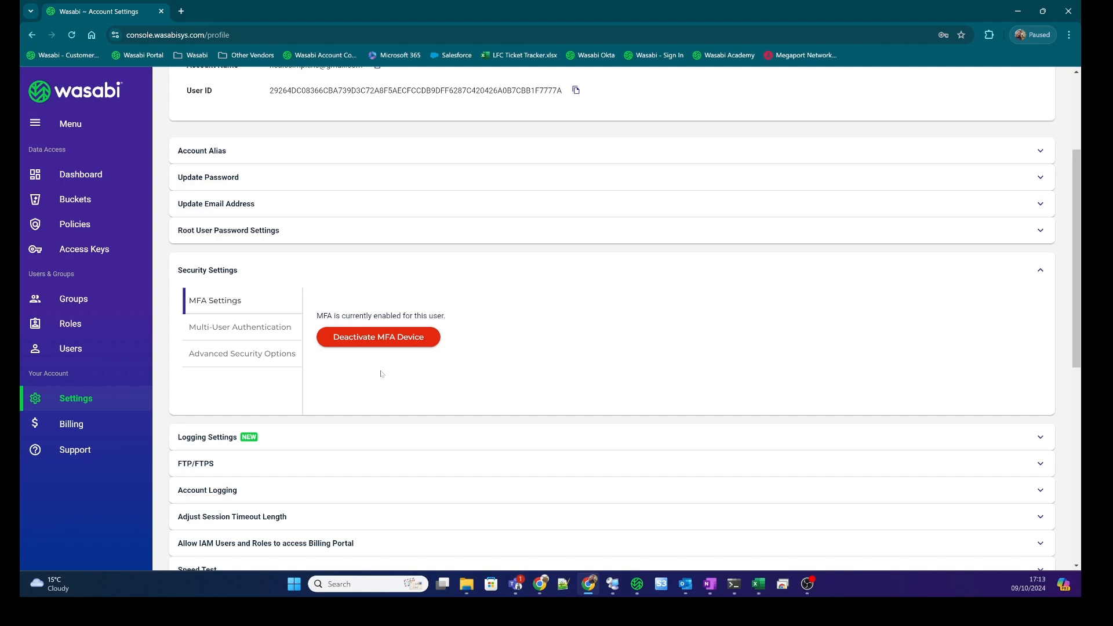
click(247, 329)
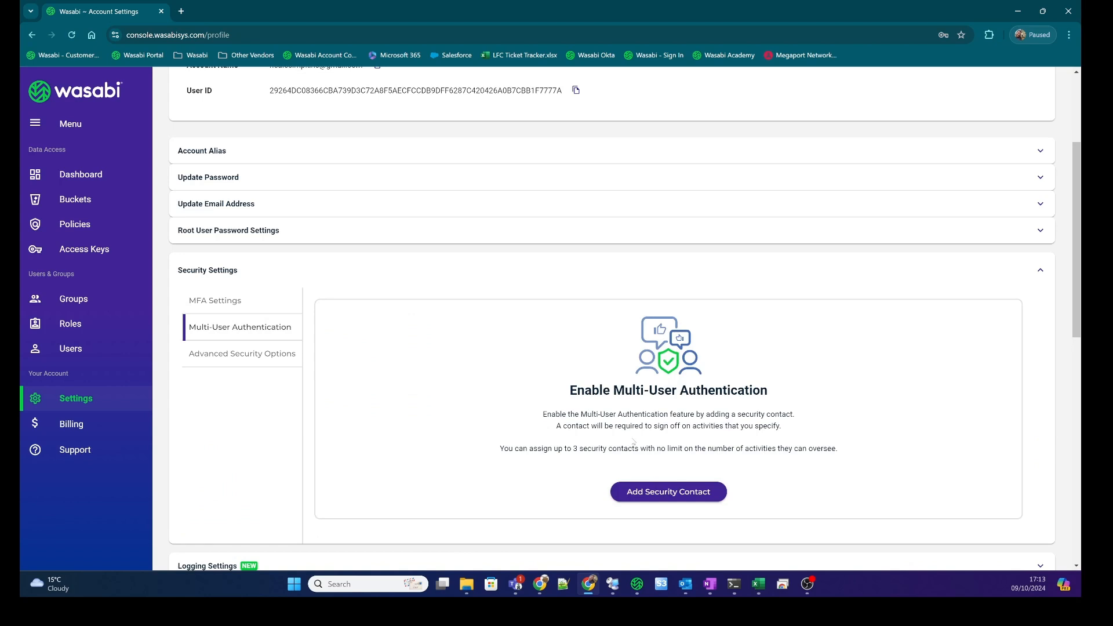
scroll(436, 378, down, 3)
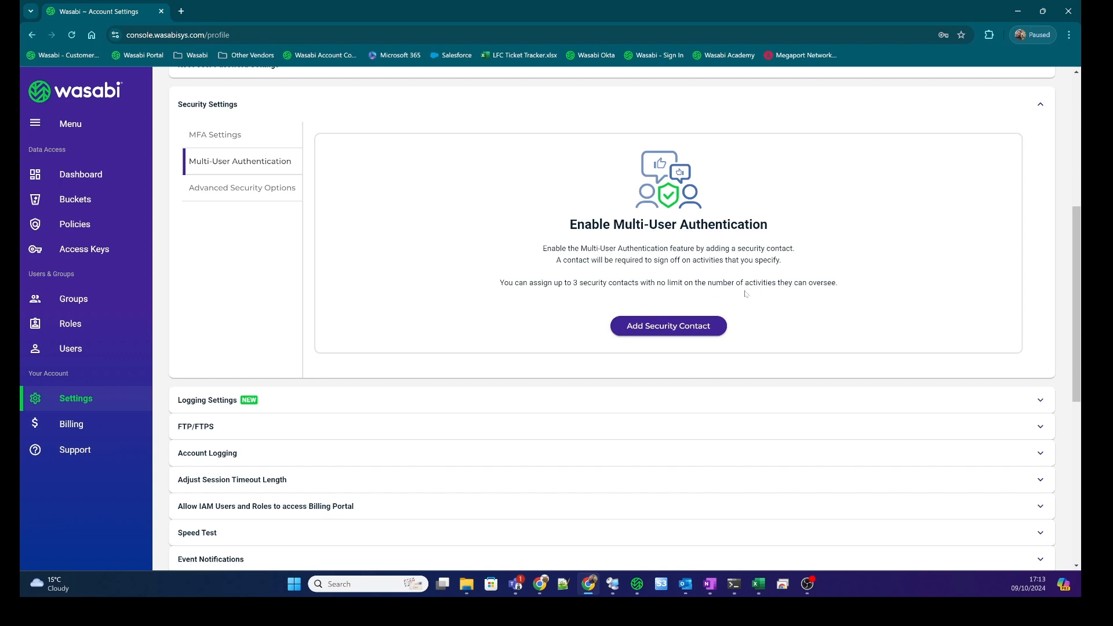
- Add a security contact by e-mail requiring approval for Delete Account and Delete Bucket
click(662, 328)
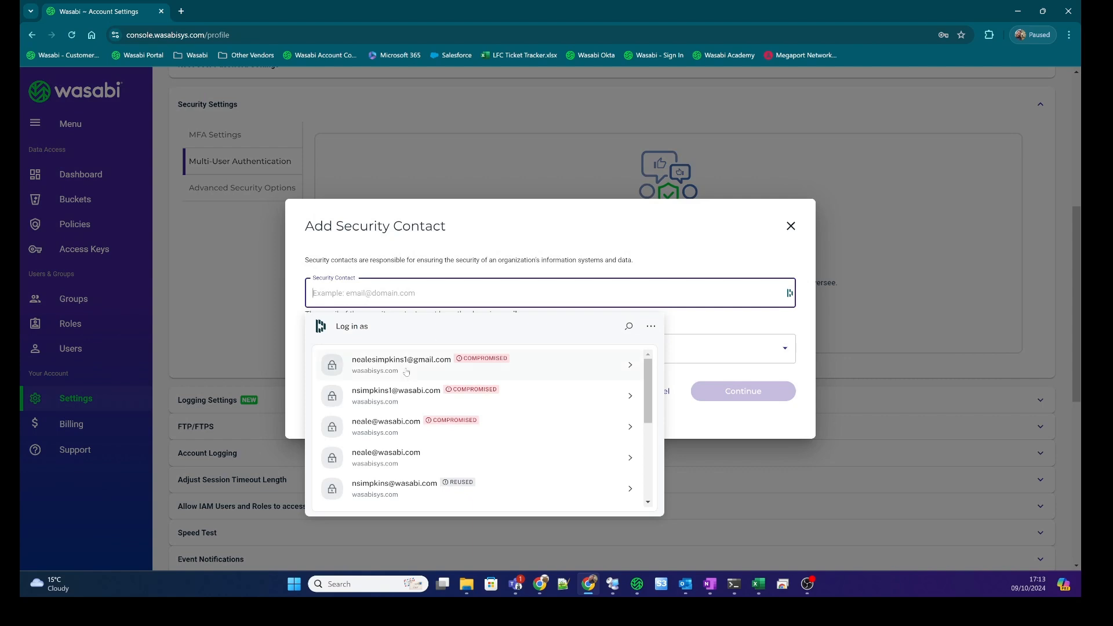
click(405, 374)
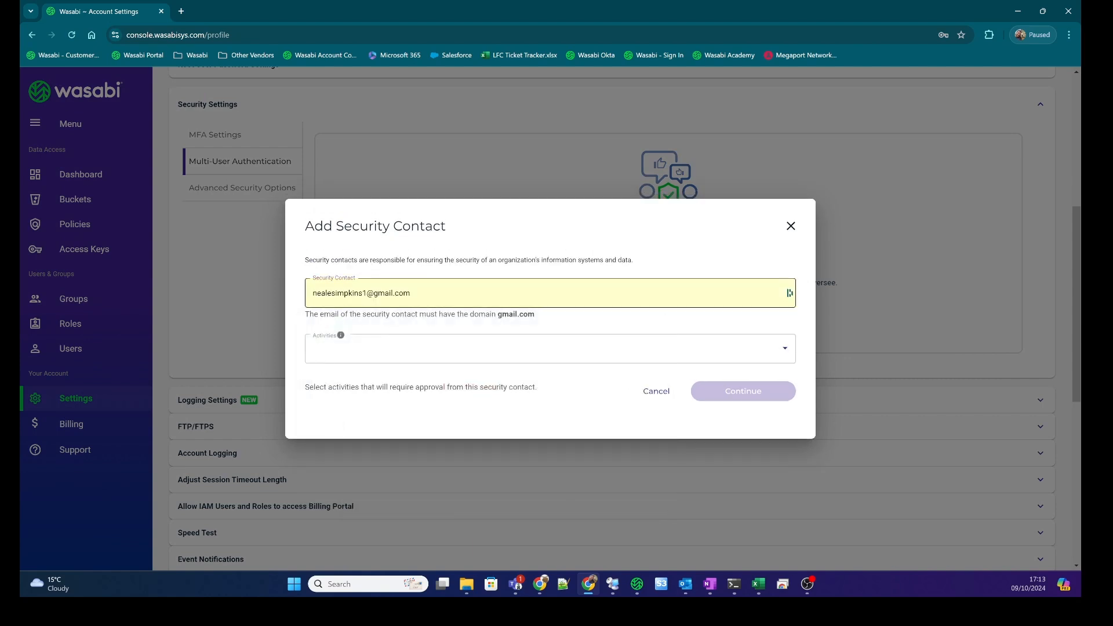
drag(426, 294, 273, 293)
click(362, 348)
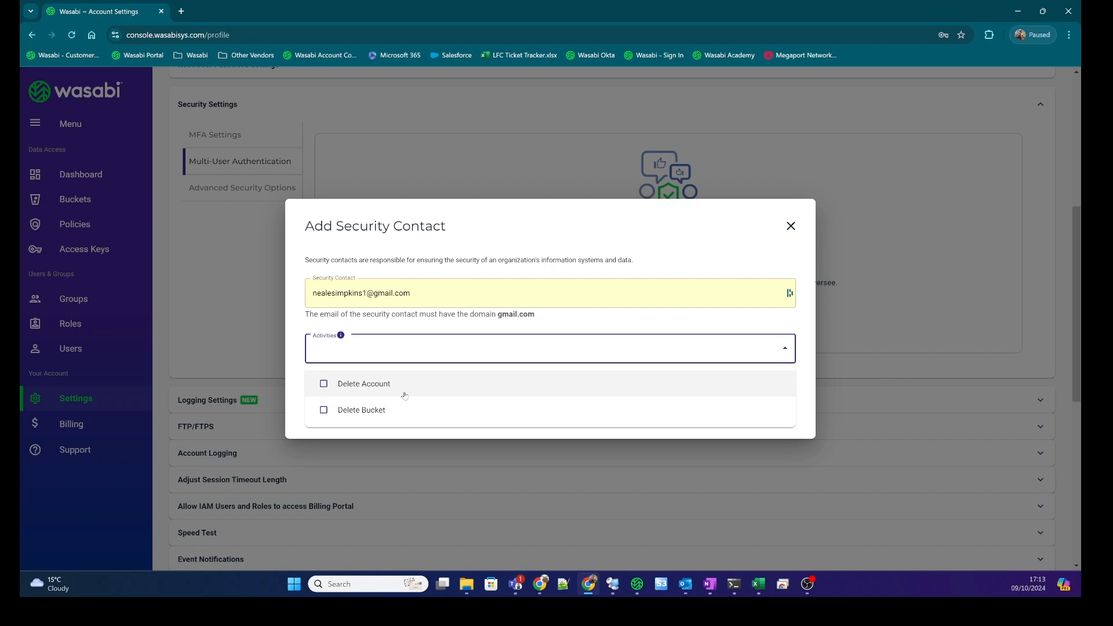
click(324, 384)
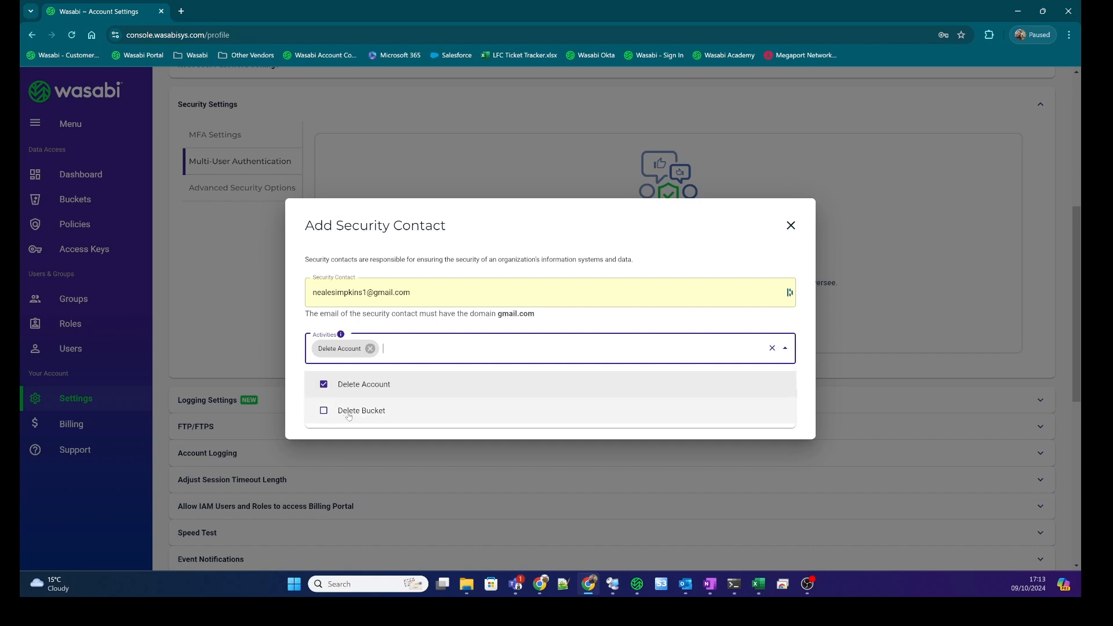
click(326, 409)
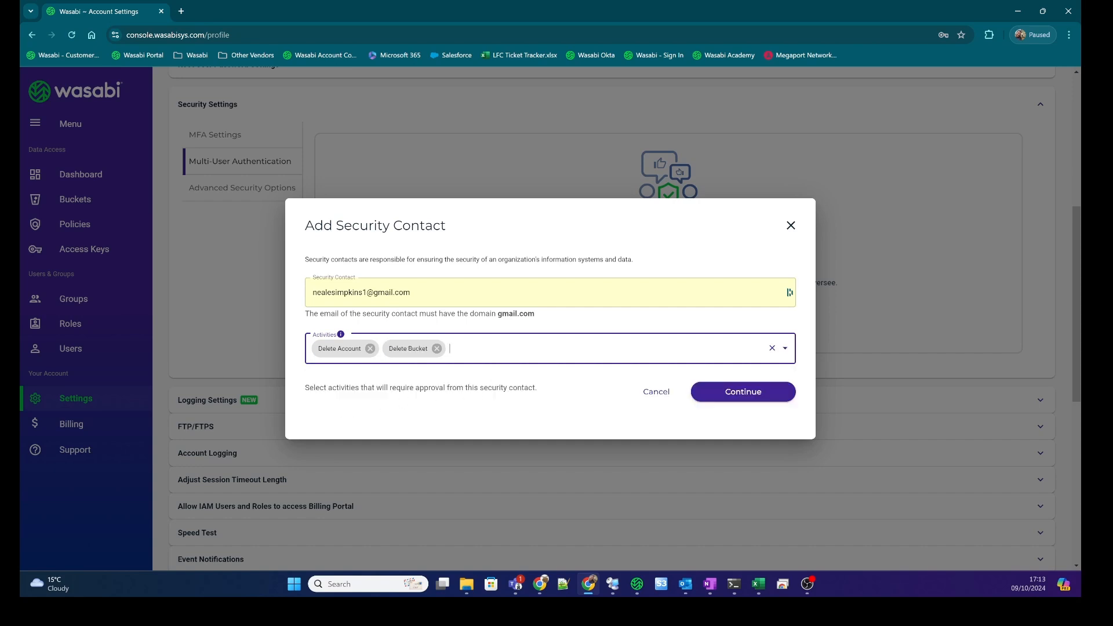
click(738, 393)
- Send the invitation with the MFA code, then view the first Gmail account's inbox
click(342, 335)
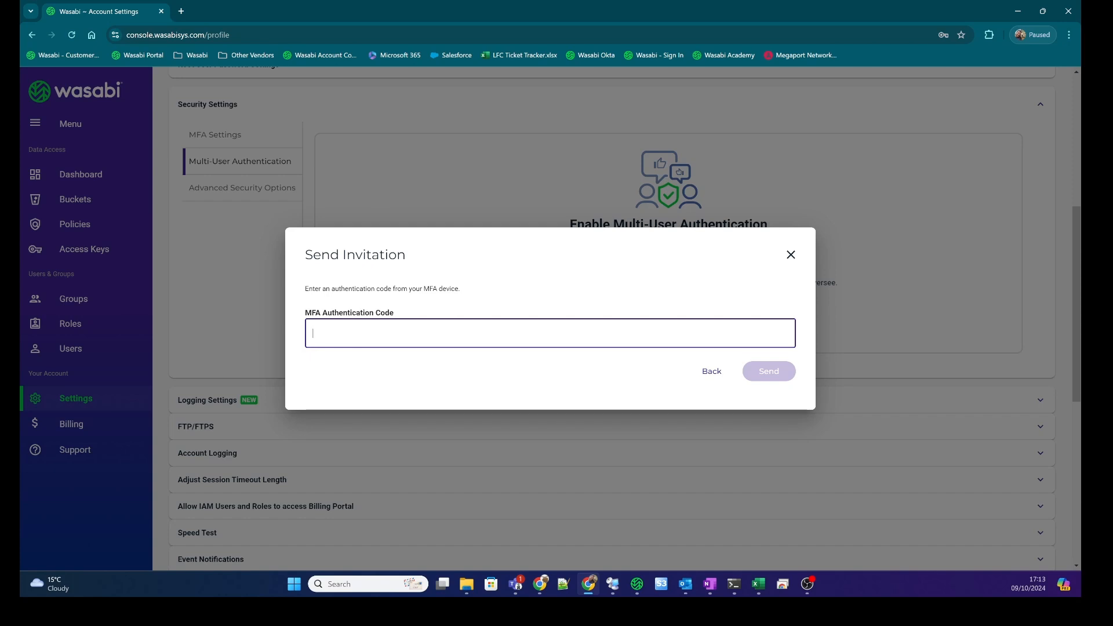
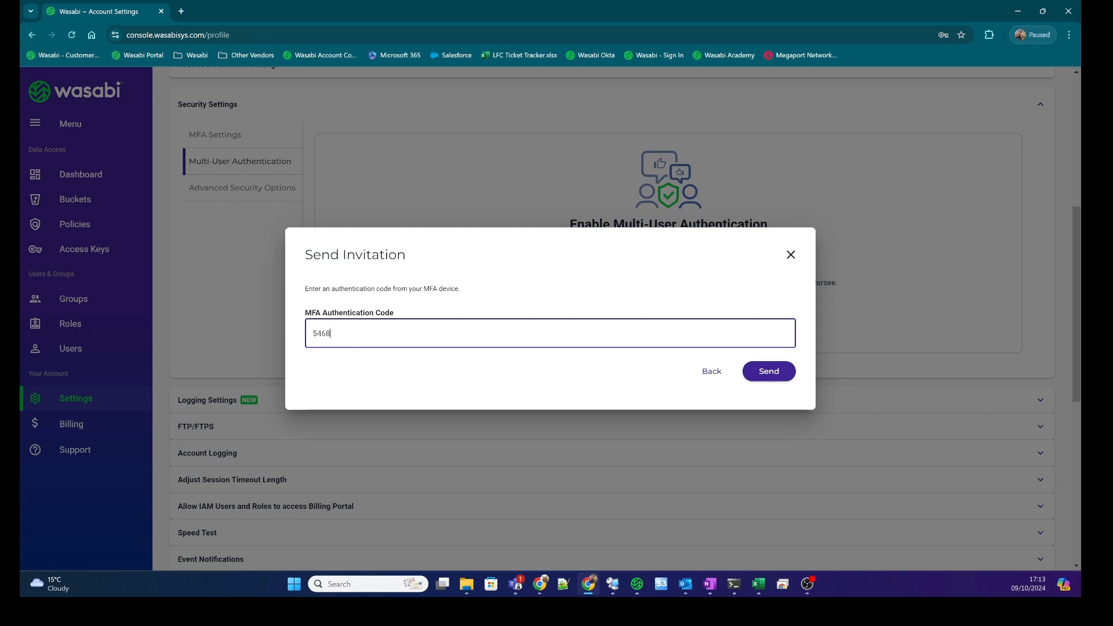
key(Return)
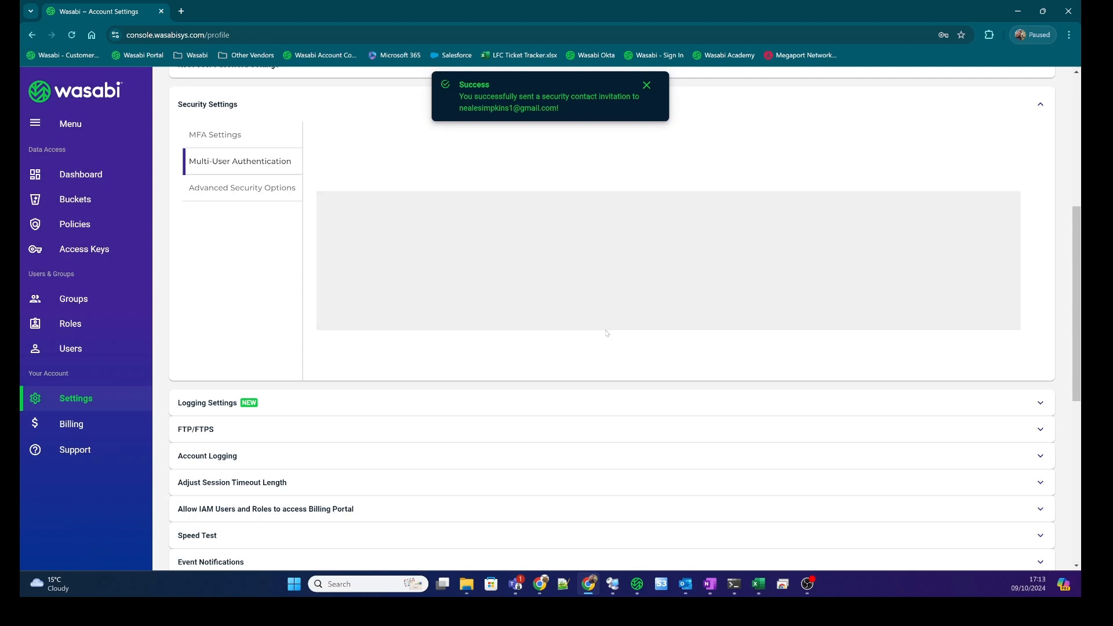
mouse_move(345, 233)
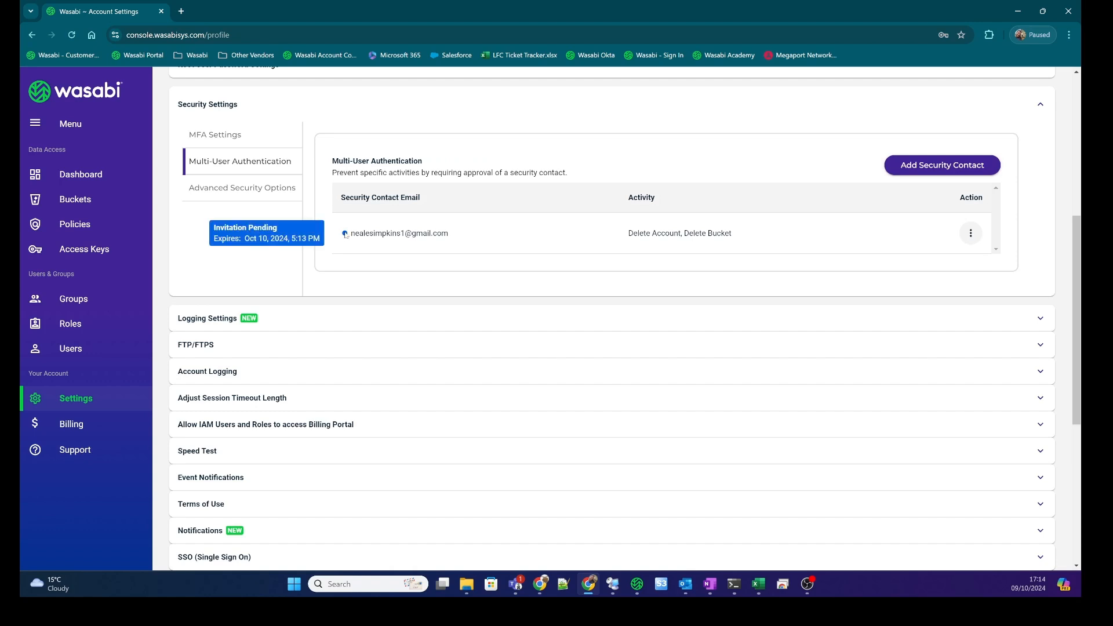
click(542, 586)
click(101, 11)
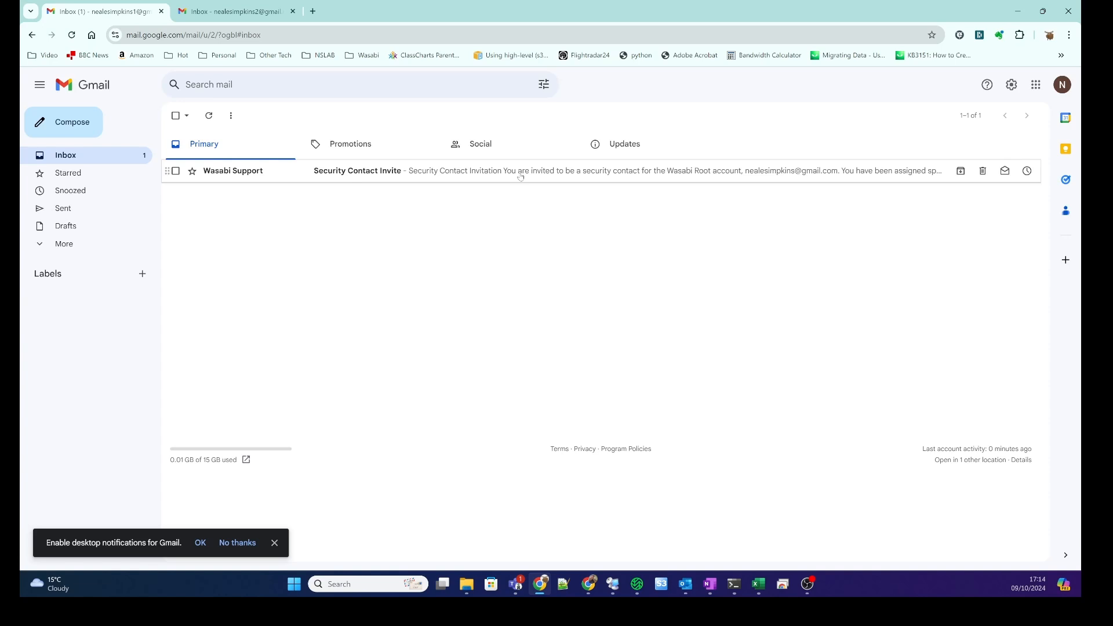
- Open Wasabi Support's Security Contact Invite email and continue to the invitation page
click(498, 172)
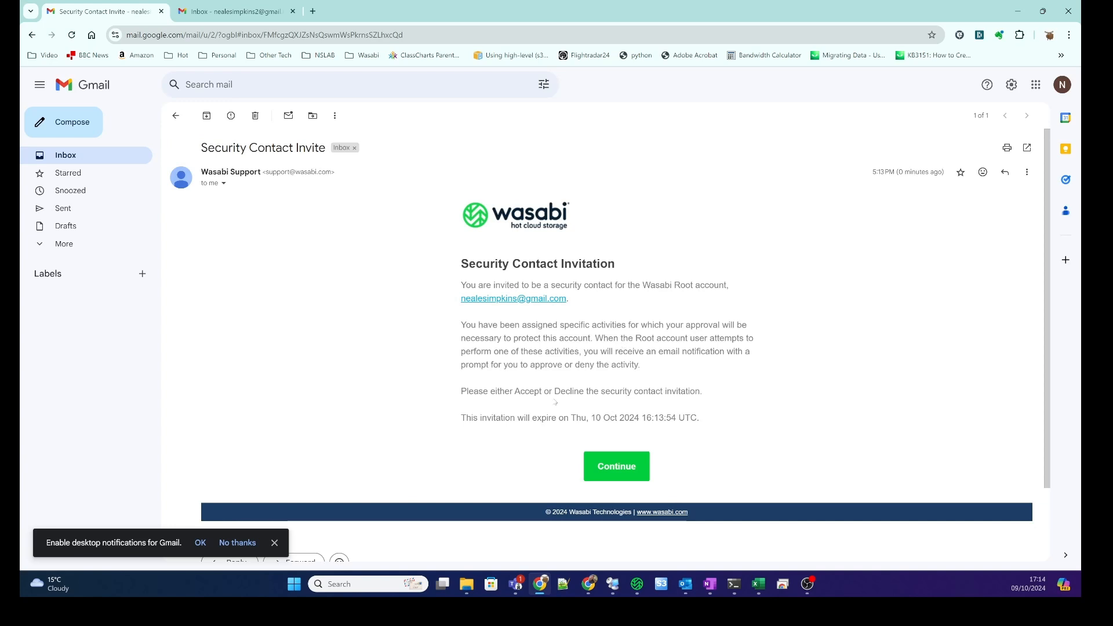
click(619, 468)
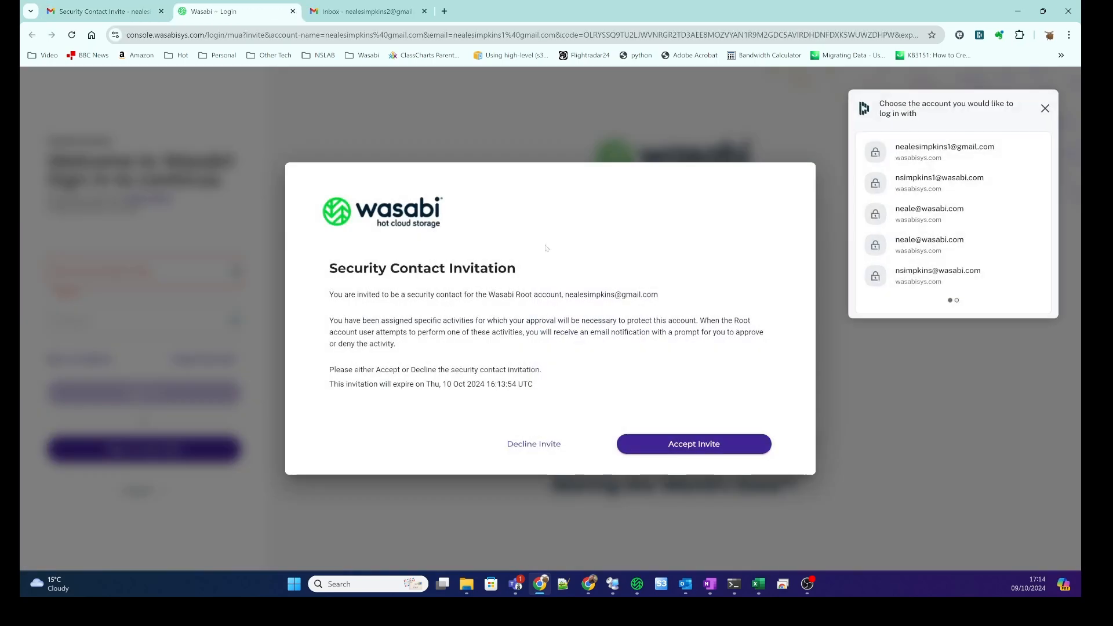
- Dismiss the account suggestions, accept the security contact invitation, and close the Wasabi page
click(1045, 108)
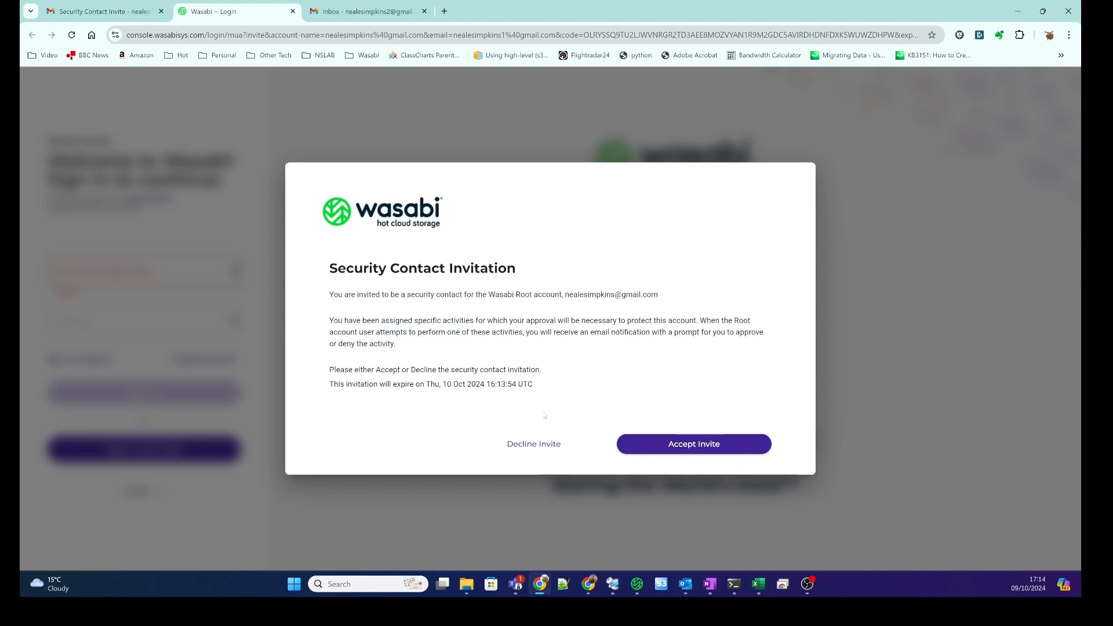
click(656, 445)
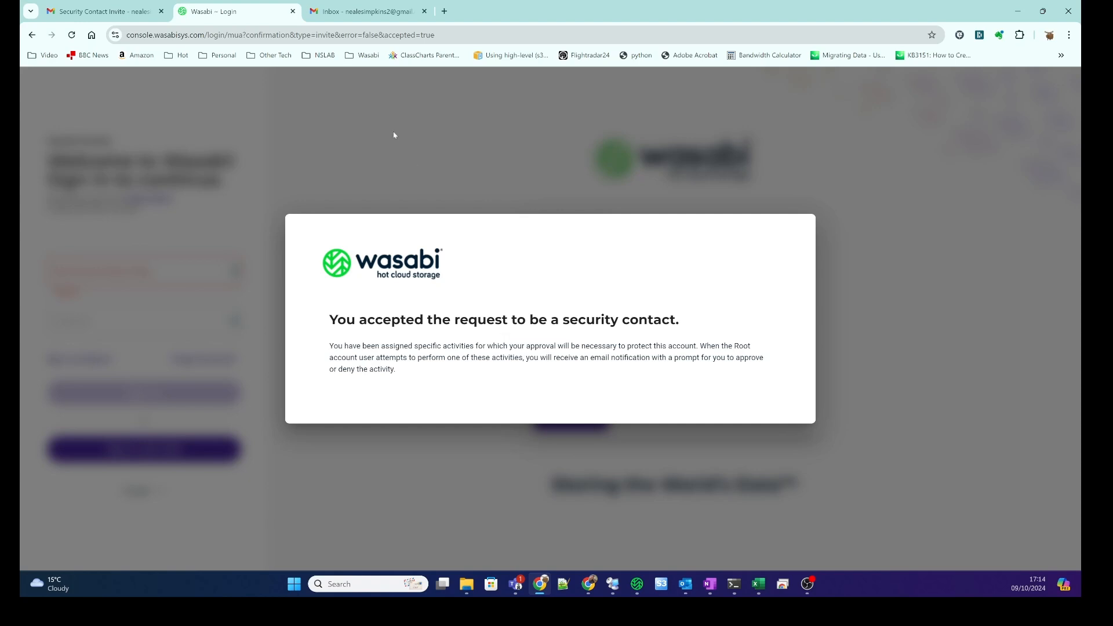
click(293, 11)
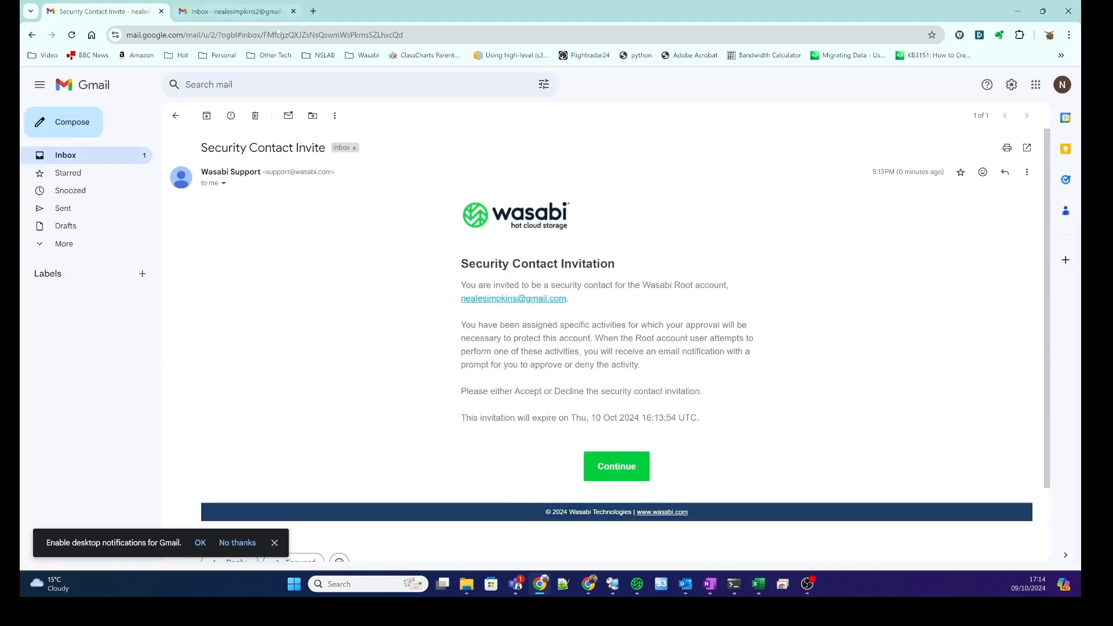
- Read the Acceptance Confirmation email in the inbox, then switch back to the Wasabi console
click(101, 157)
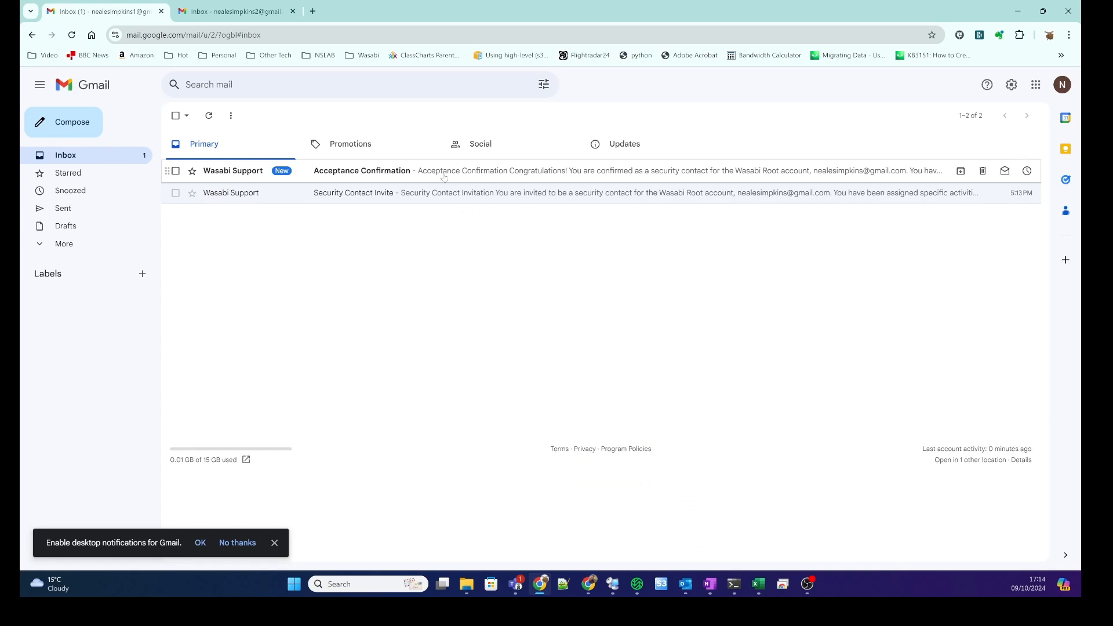
click(500, 175)
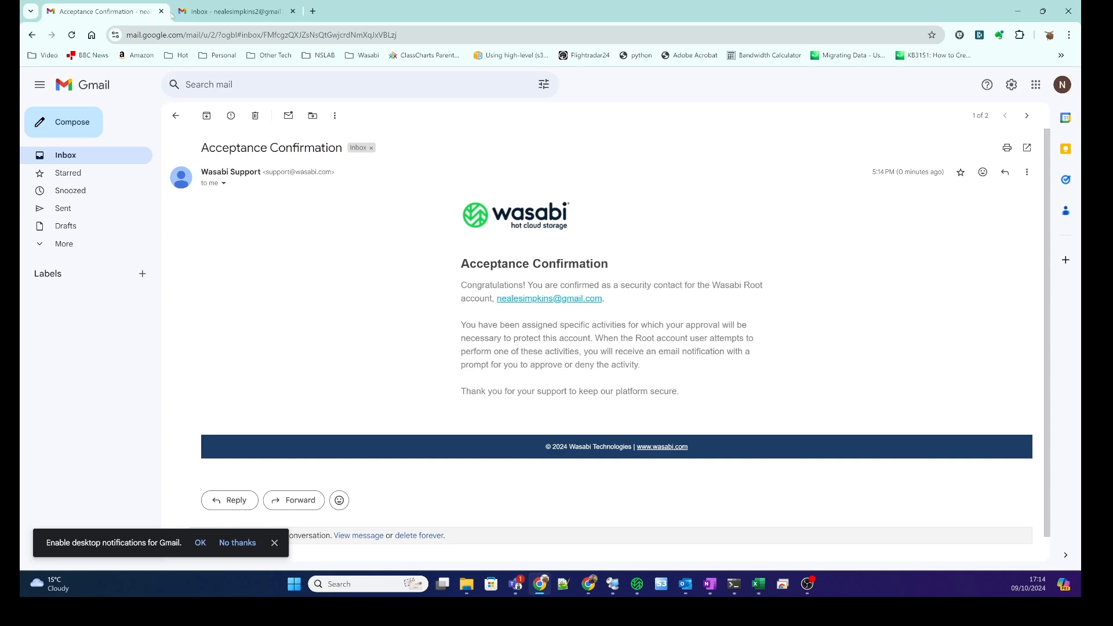
key(alt+Tab)
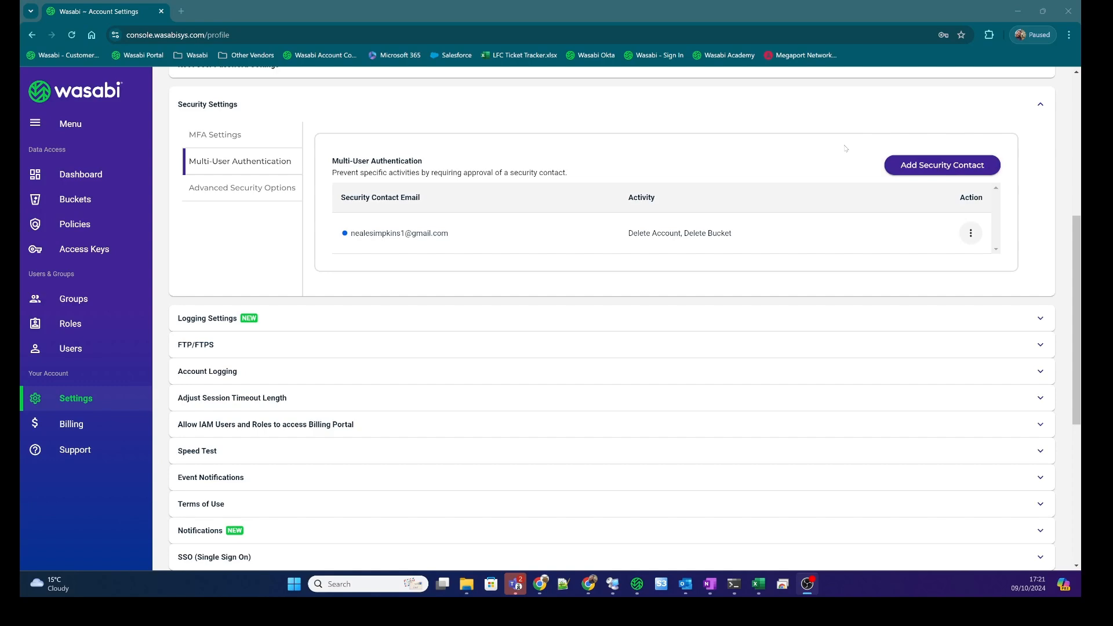
- Add the second Gmail address as a security contact requiring approval for Delete Bucket
click(943, 165)
key(ctrl+v)
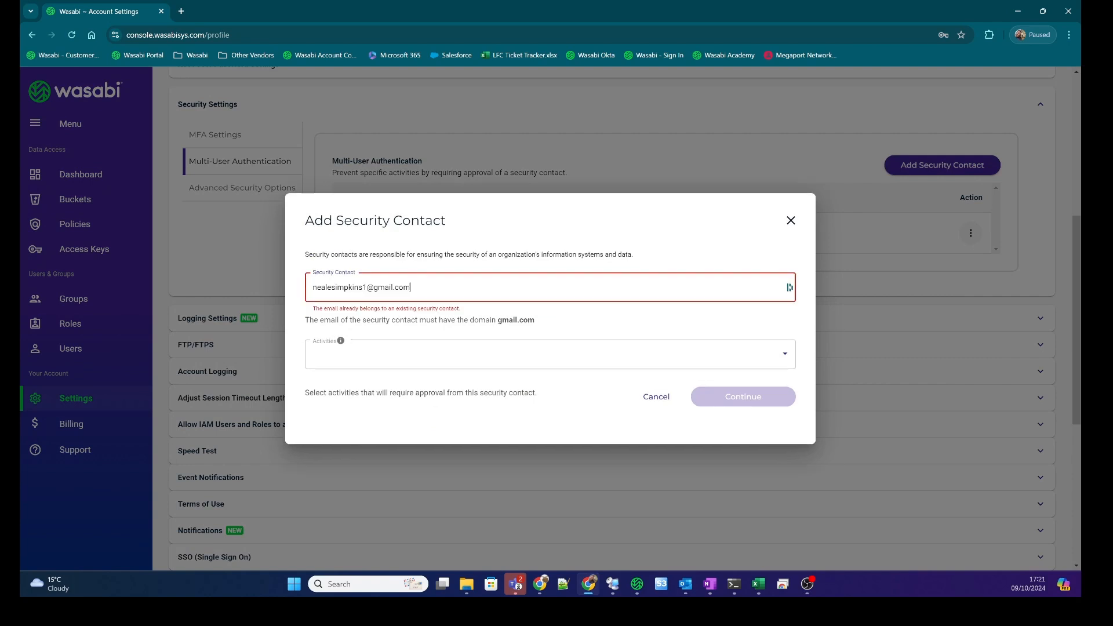
key(BackSpace)
text(2)
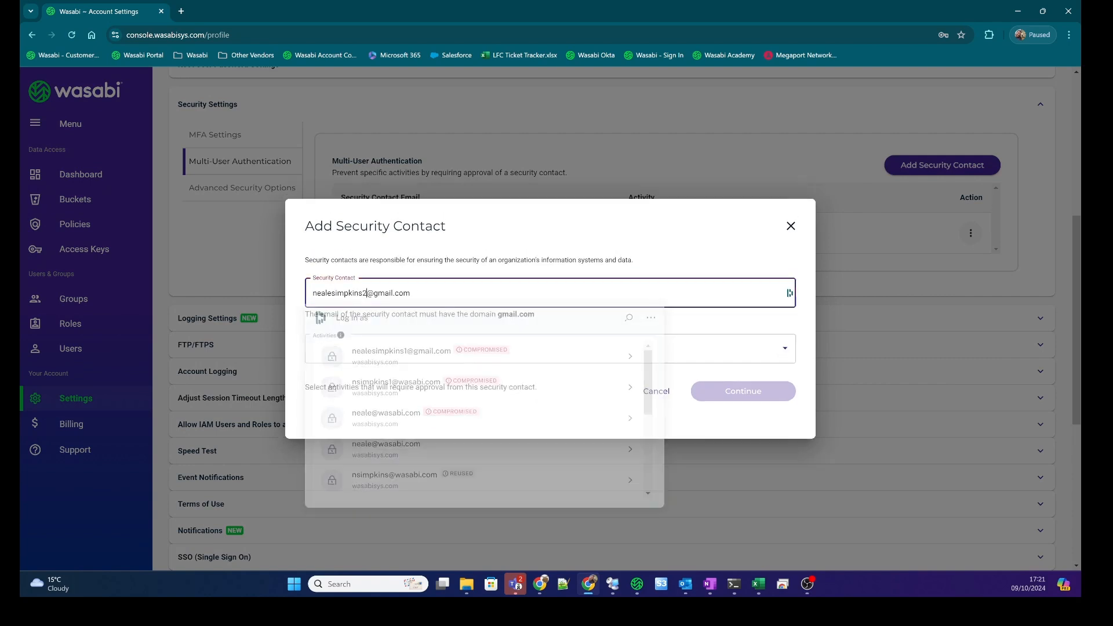
click(319, 339)
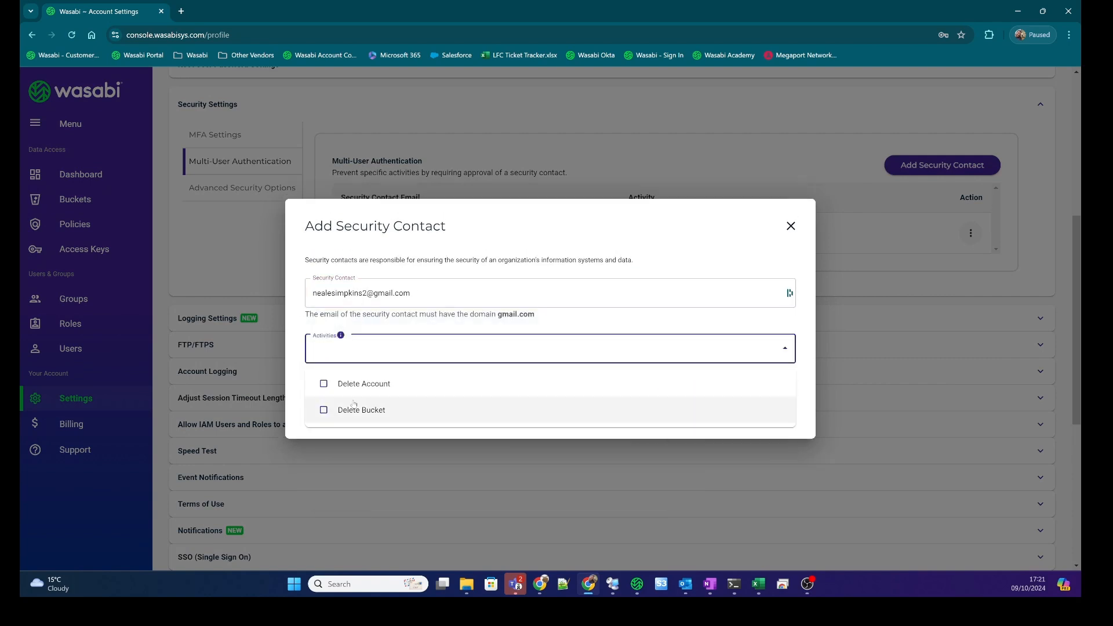
click(323, 412)
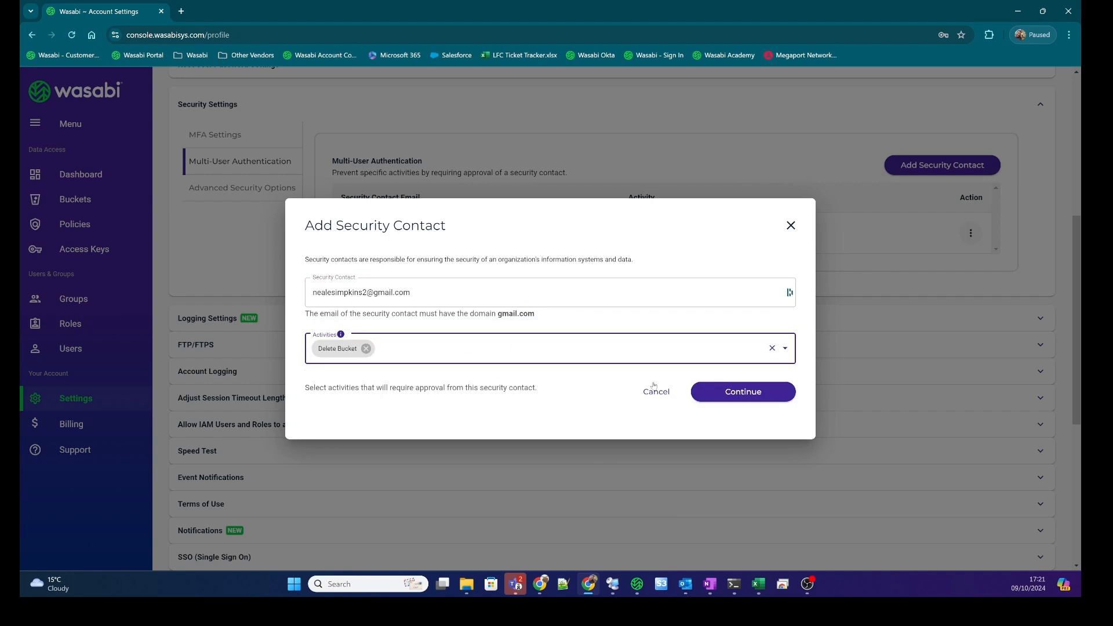
click(738, 394)
- Enter the MFA code, send the invitation, and bring the Gmail window back
click(550, 333)
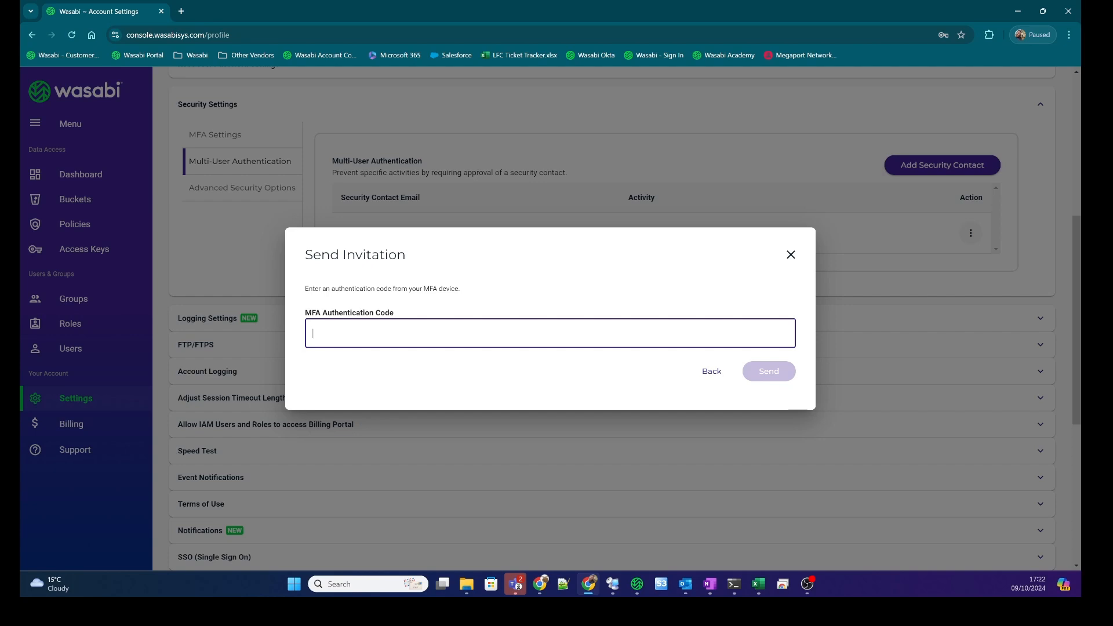
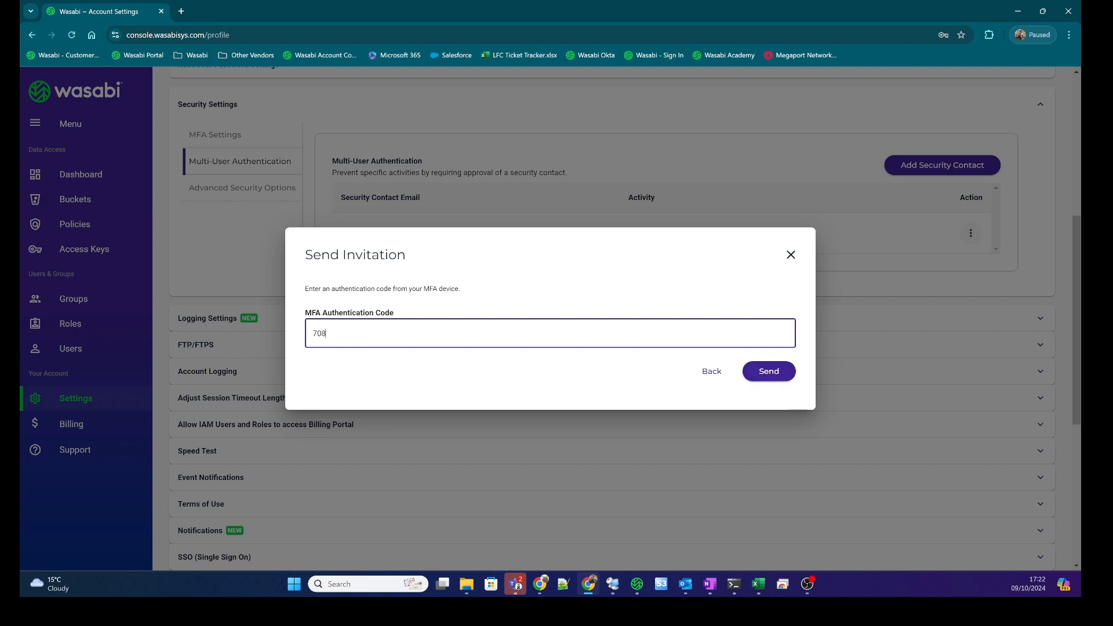
click(748, 374)
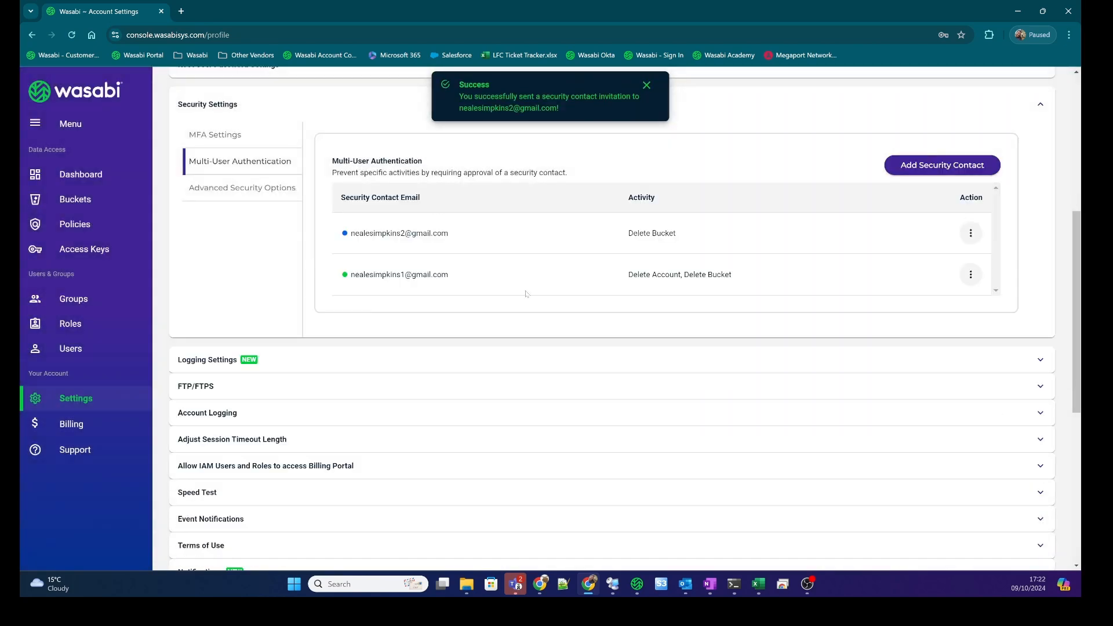
click(539, 586)
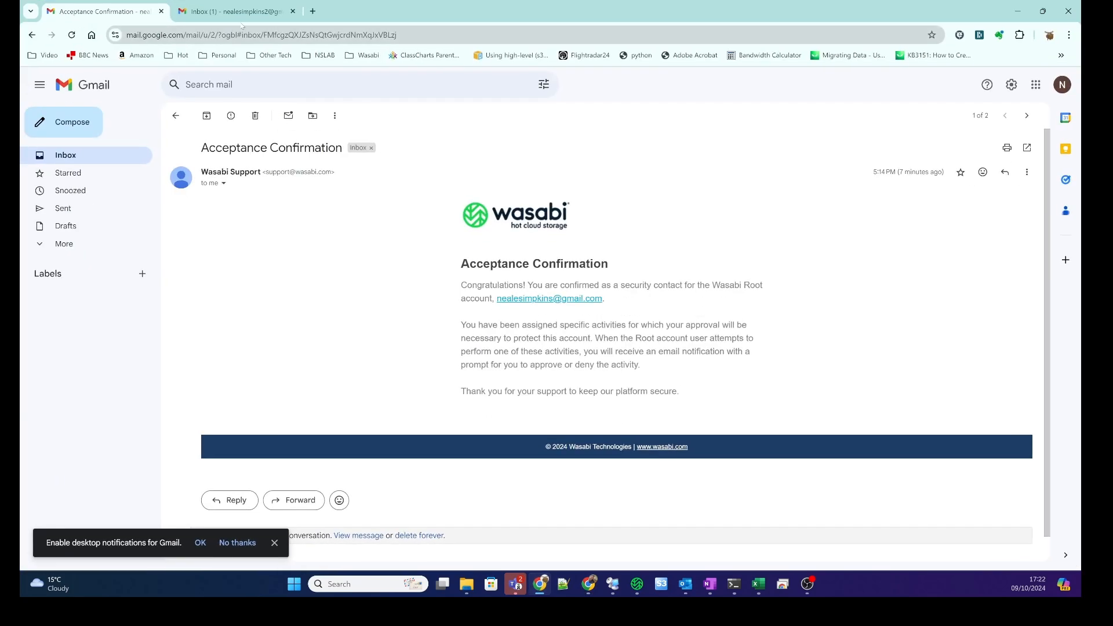
- Accept the Security Contact Invite from the second Gmail inbox and close the Wasabi page
click(238, 12)
click(398, 145)
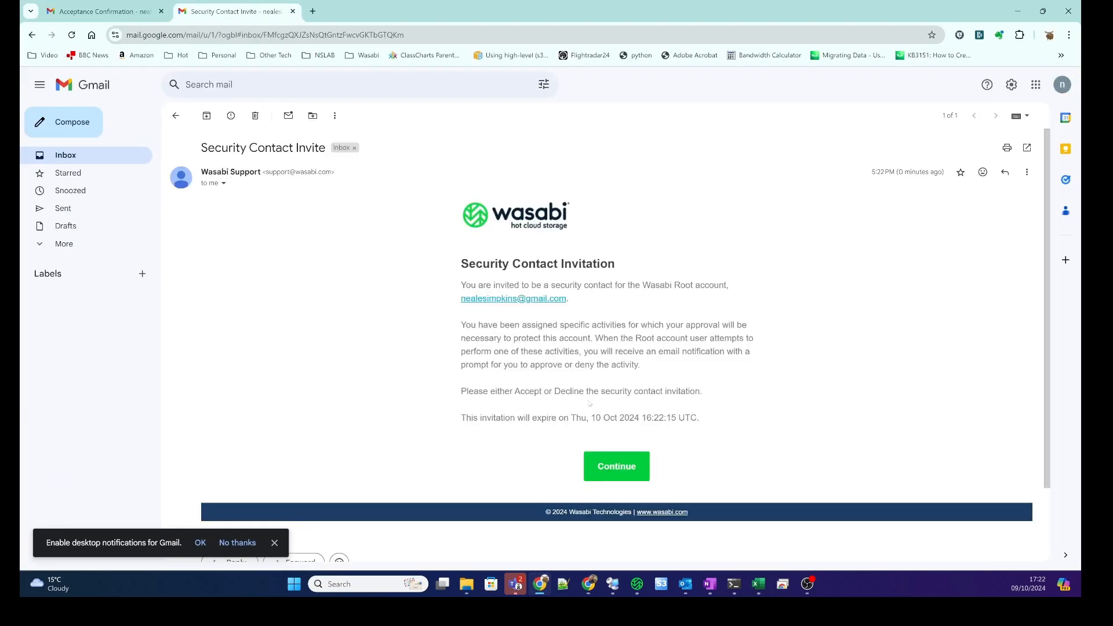
click(621, 467)
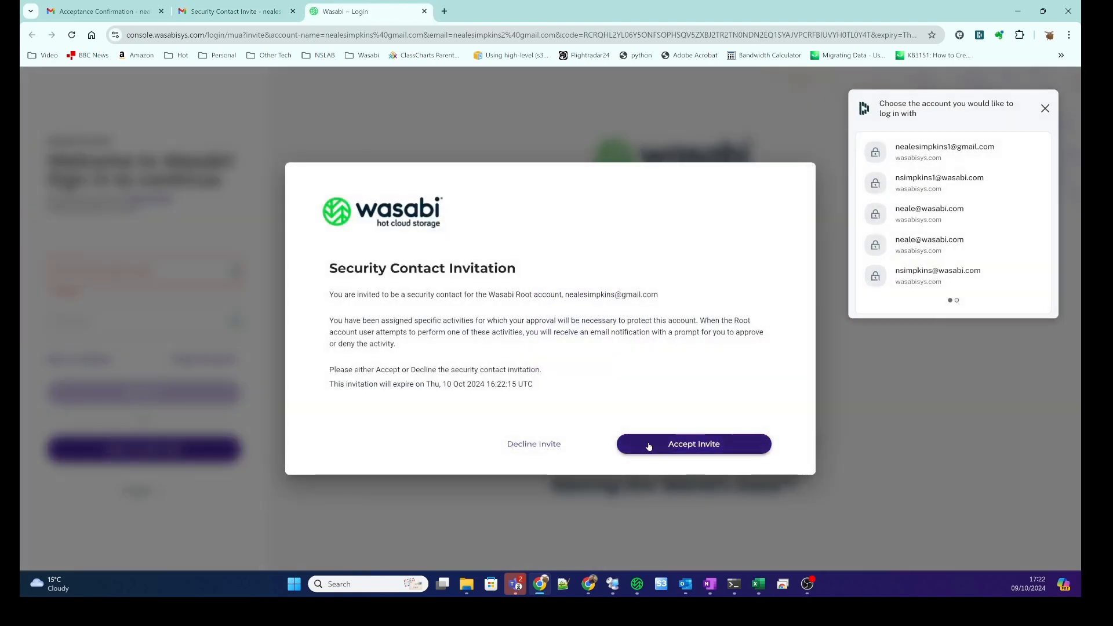
click(649, 446)
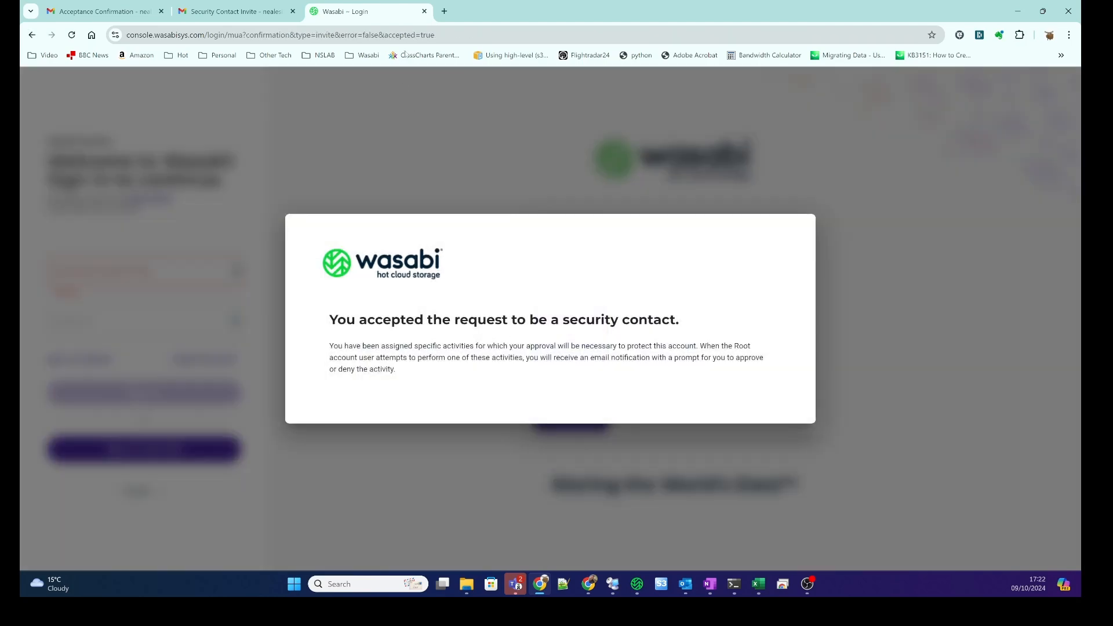
click(424, 12)
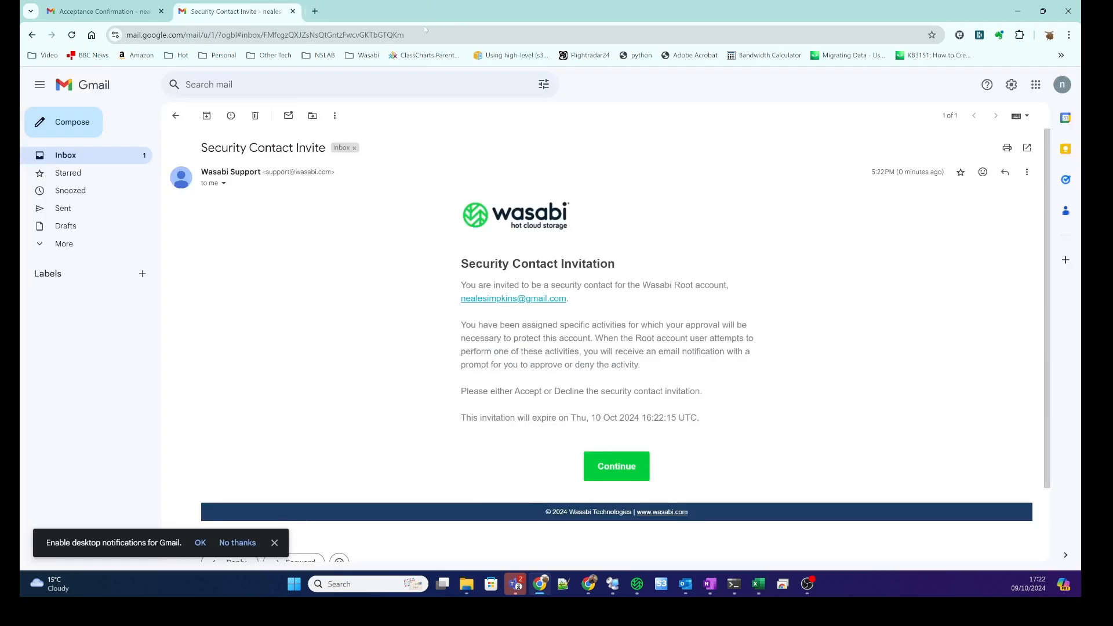
- Read the second account's Acceptance Confirmation email, then minimise Gmail to reveal Wasabi
click(85, 155)
click(464, 142)
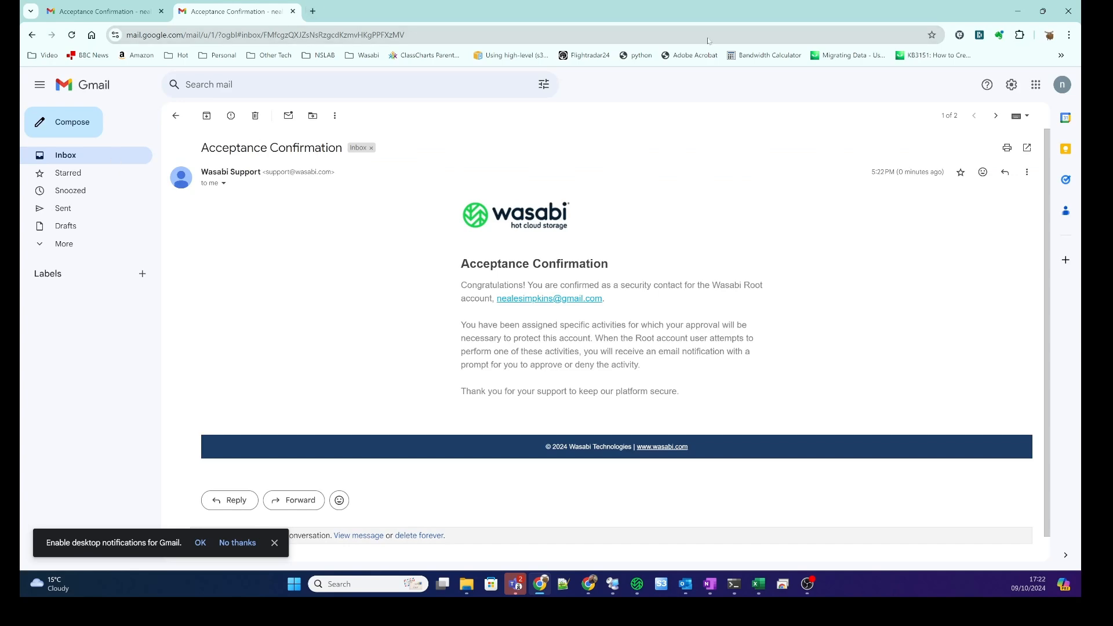
click(1018, 11)
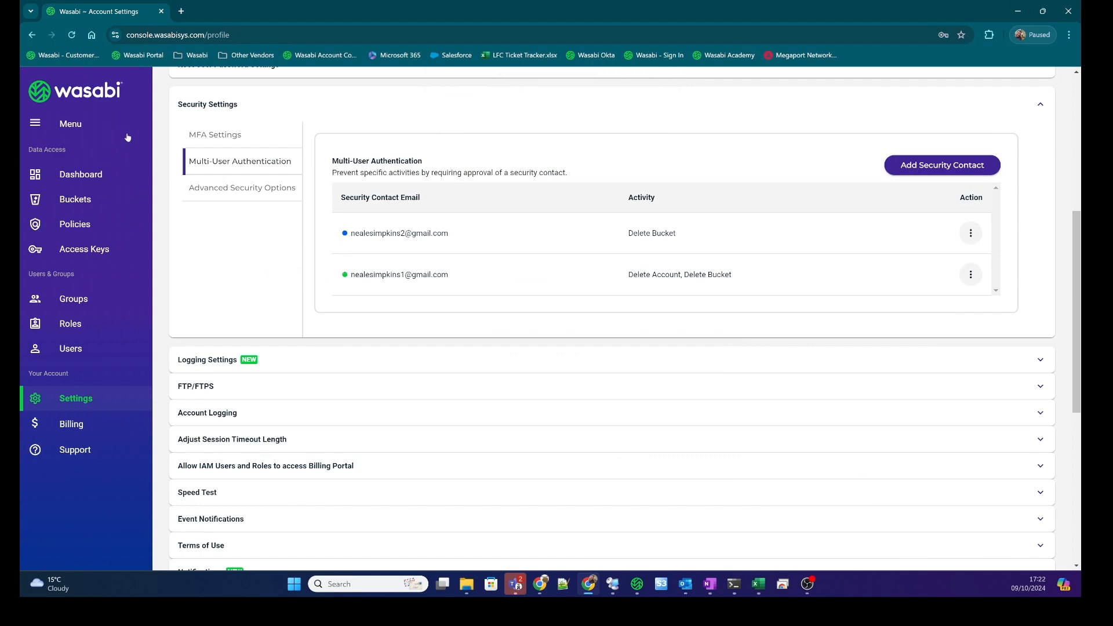
- Reload Account Settings and show the Multi-User Authentication list with both security contacts accepted
key(F5)
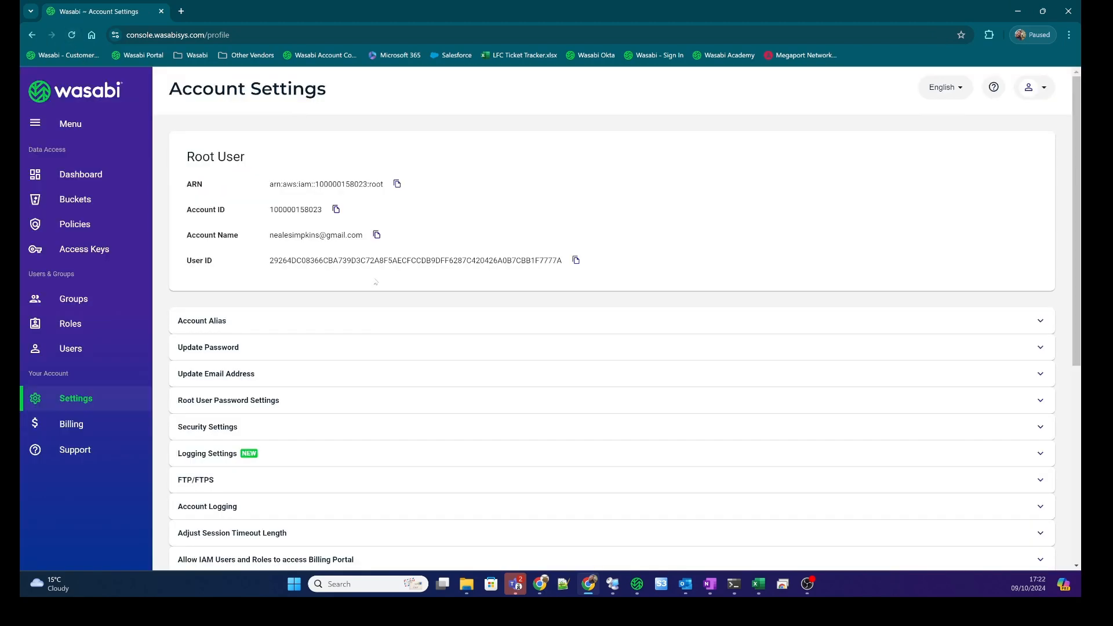
scroll(278, 244, down, 5)
scroll(232, 255, up, 2)
click(211, 258)
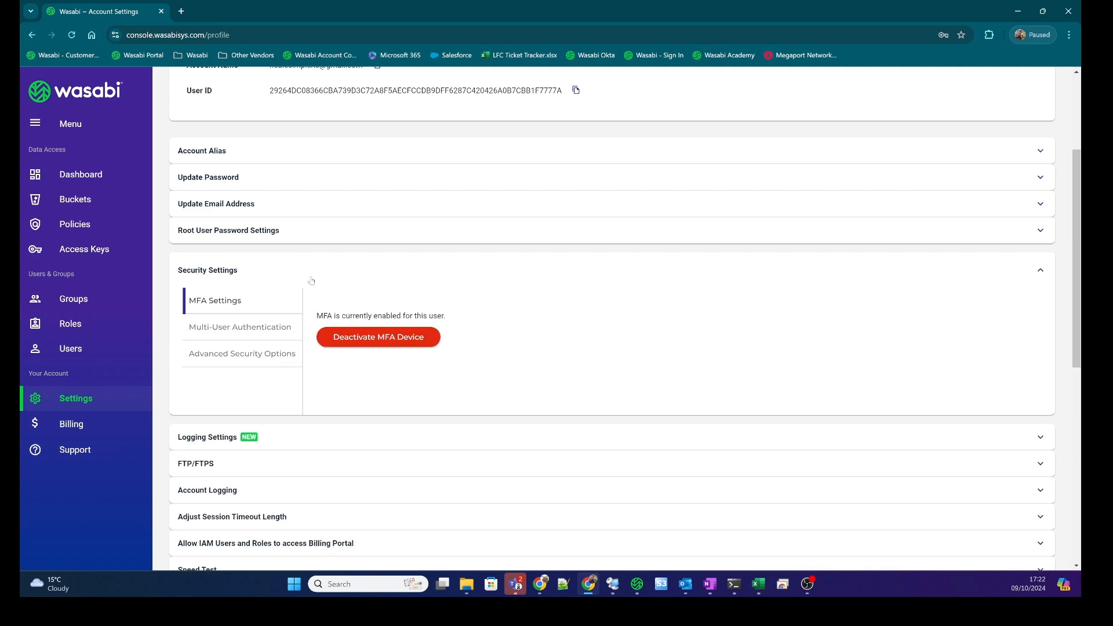
click(255, 328)
mouse_move(346, 403)
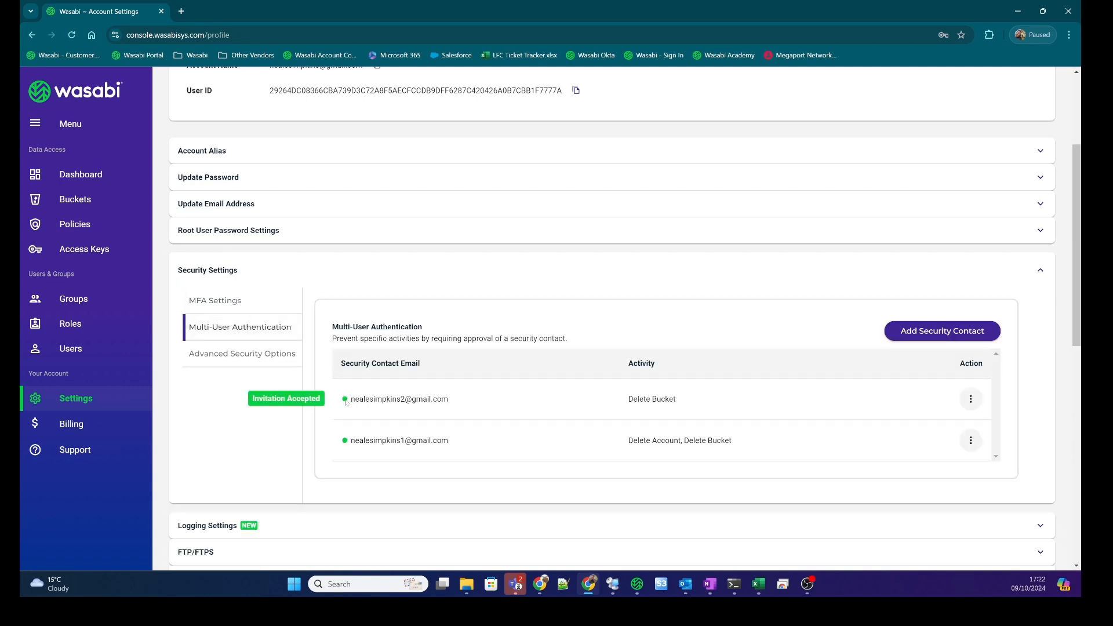
mouse_move(344, 438)
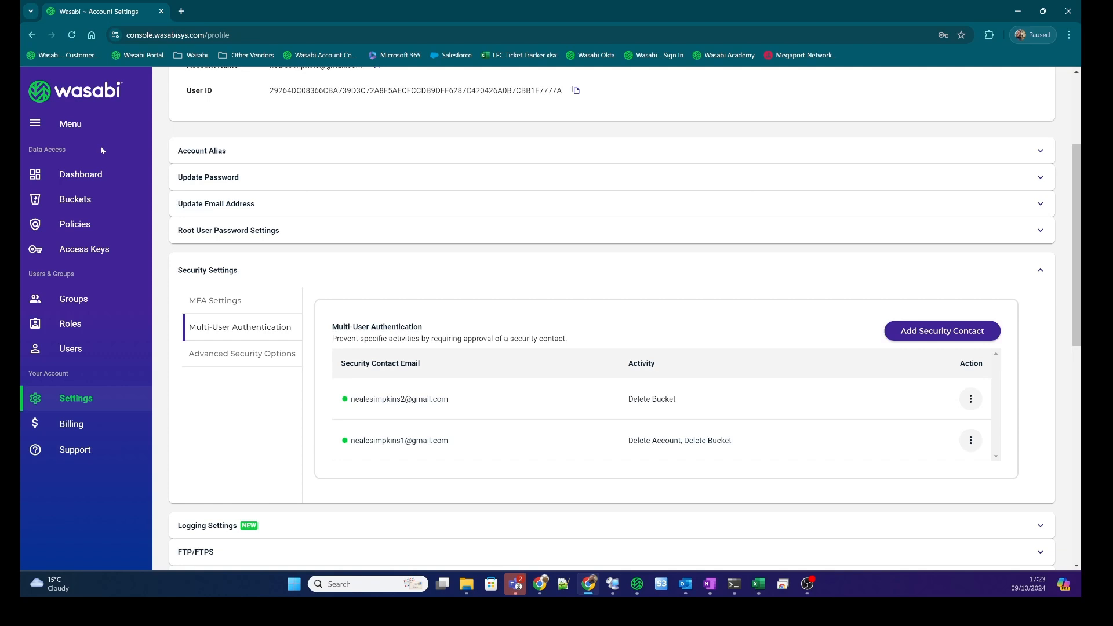
scroll(693, 226, up, 3)
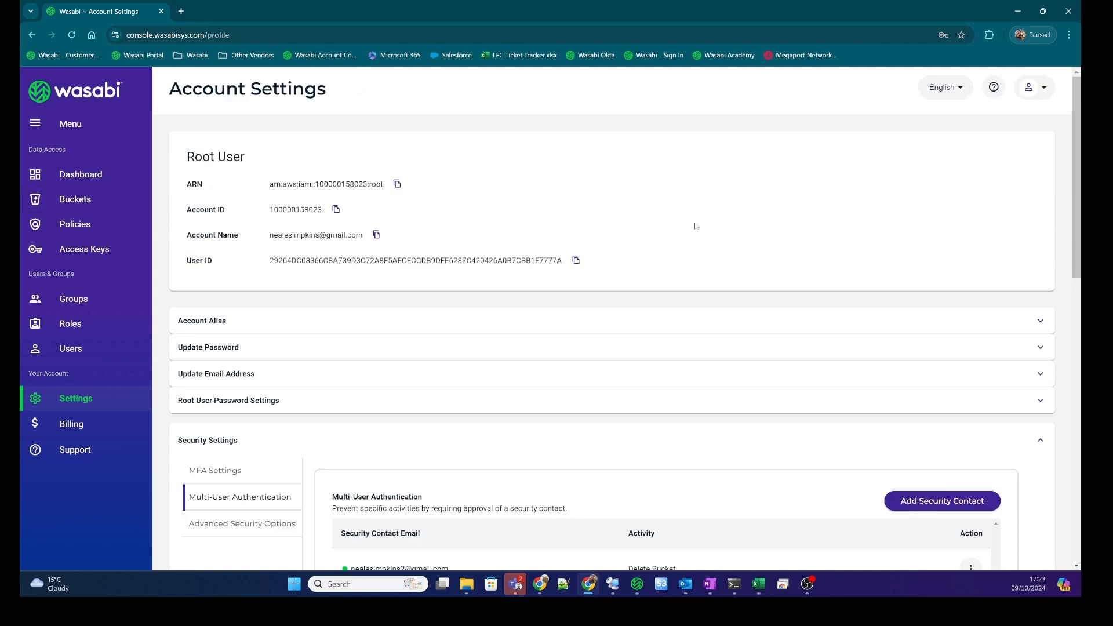
- Start deleting the delete-me-nelly bucket from the bucket list, accepting the approval-required notice
click(131, 202)
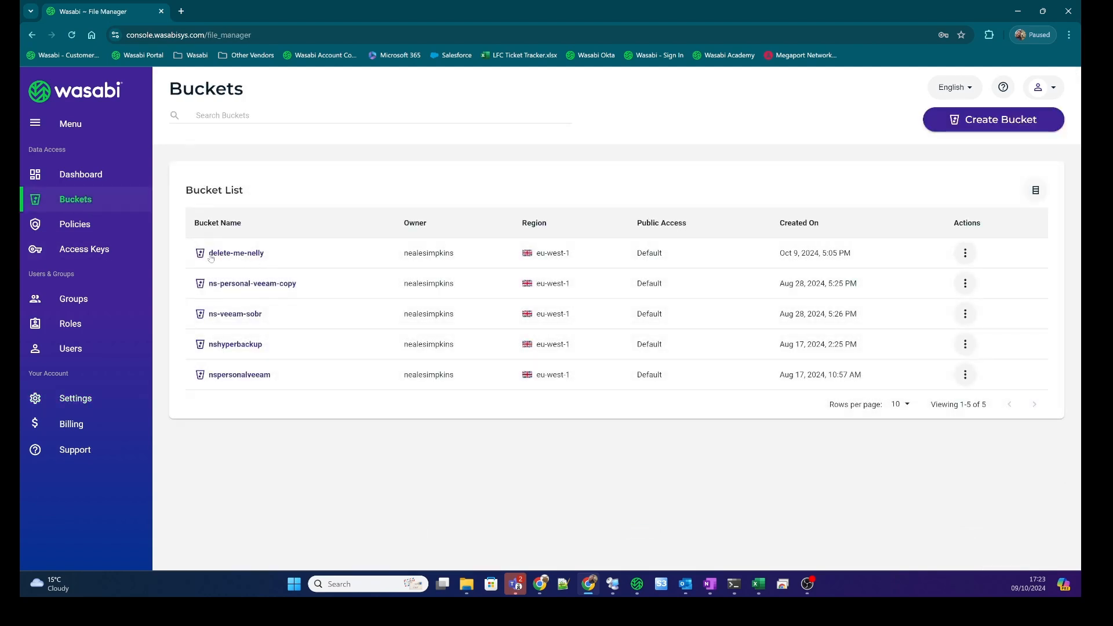
click(966, 253)
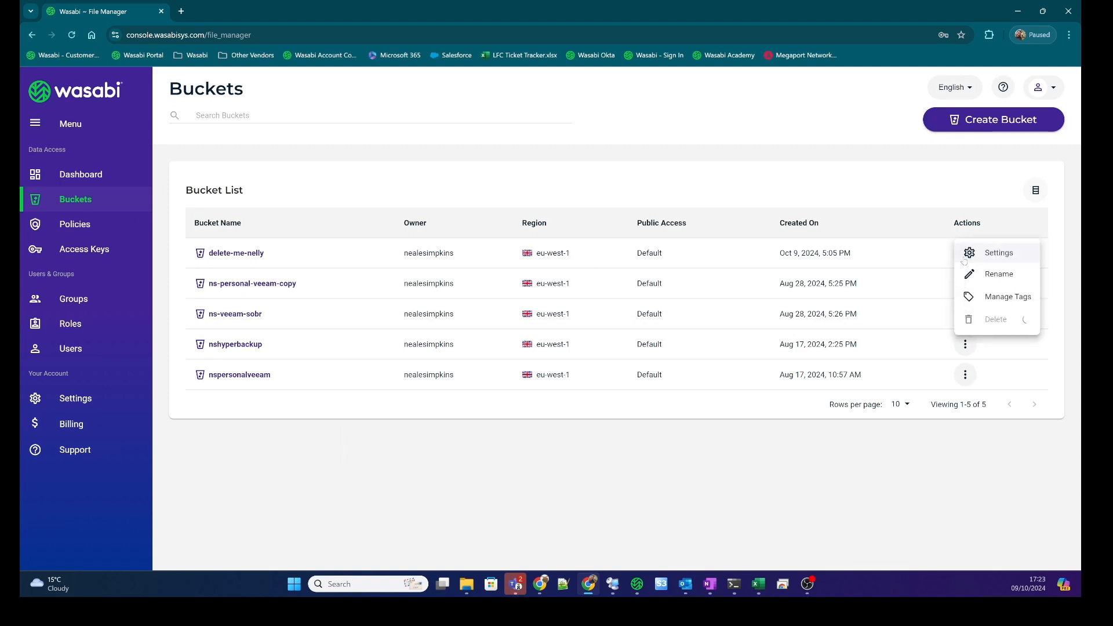
click(992, 321)
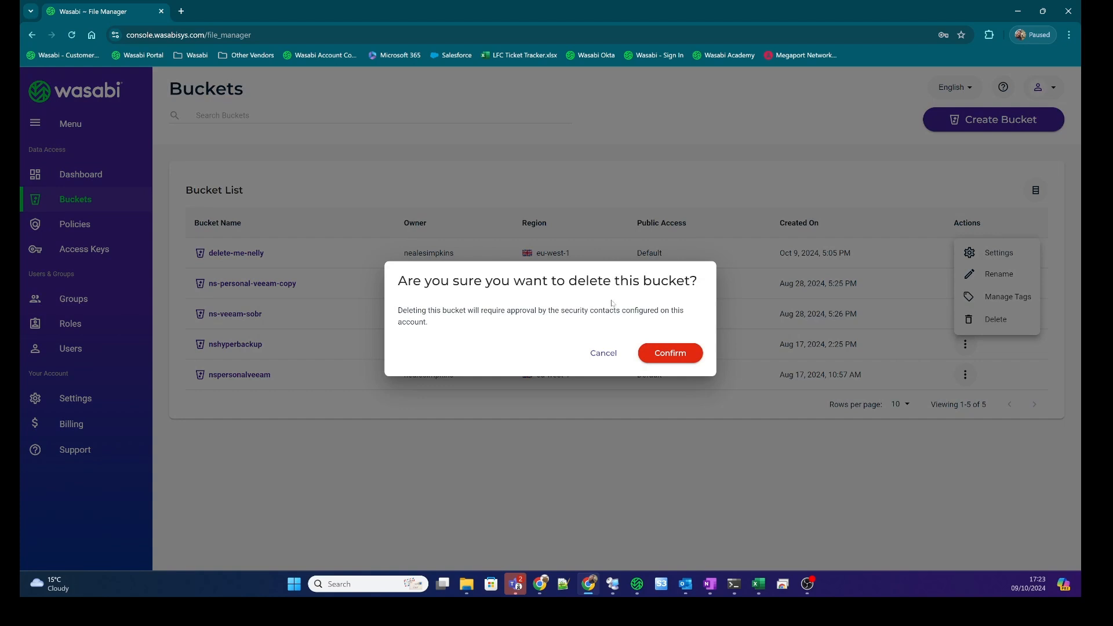
click(670, 353)
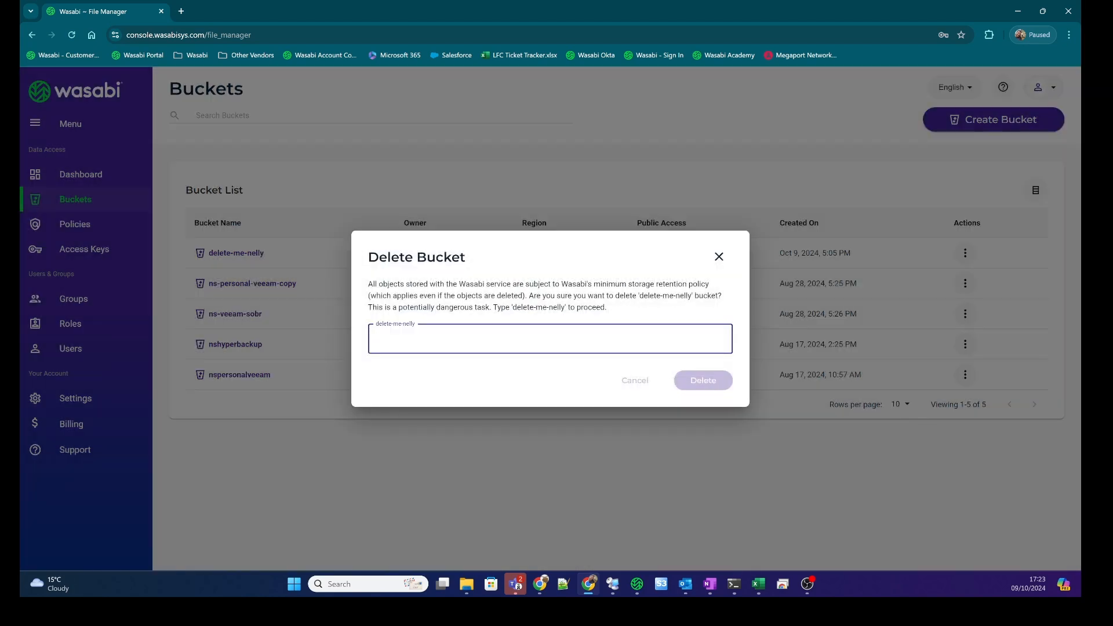
- Confirm deletion by pasting the name delete-me-nelly, then switch to the Gmail window
drag(513, 307, 565, 308)
key(ctrl+c)
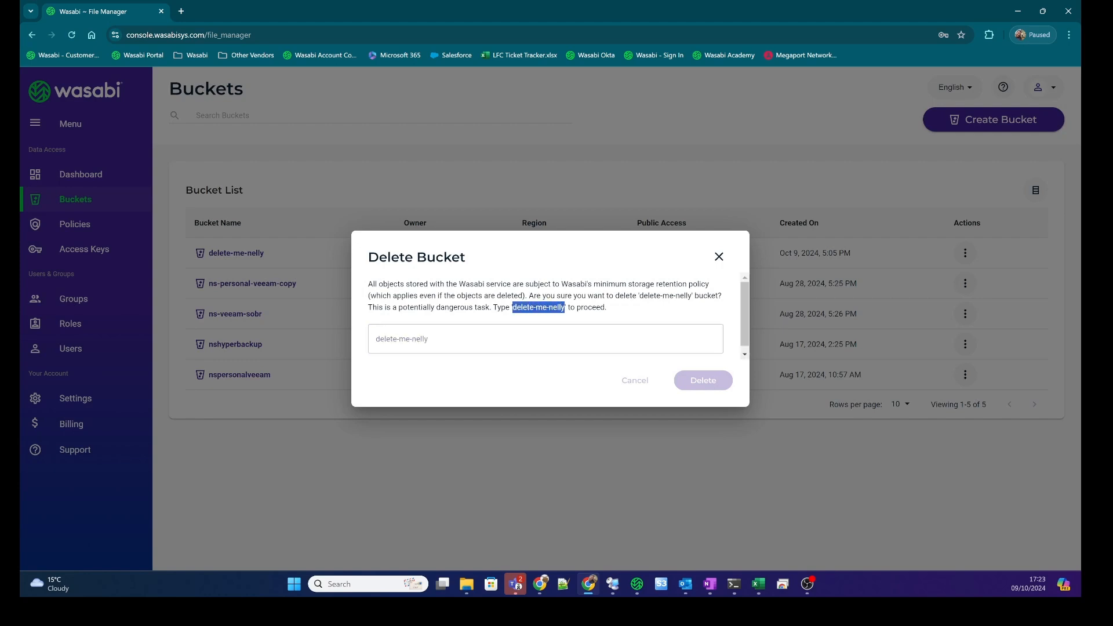
click(522, 325)
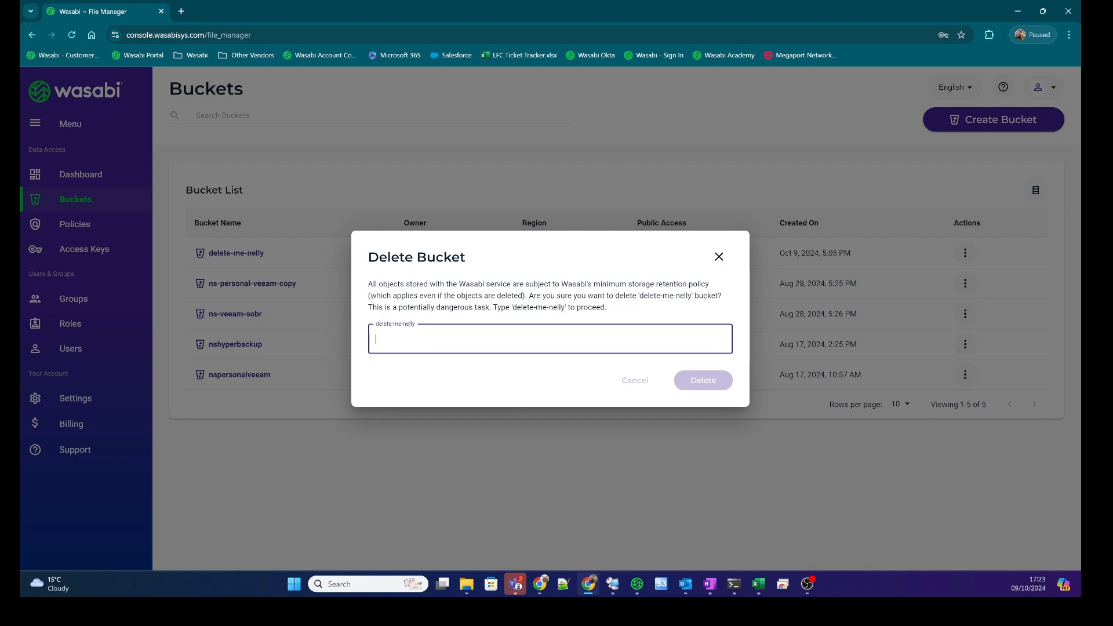
key(ctrl+v)
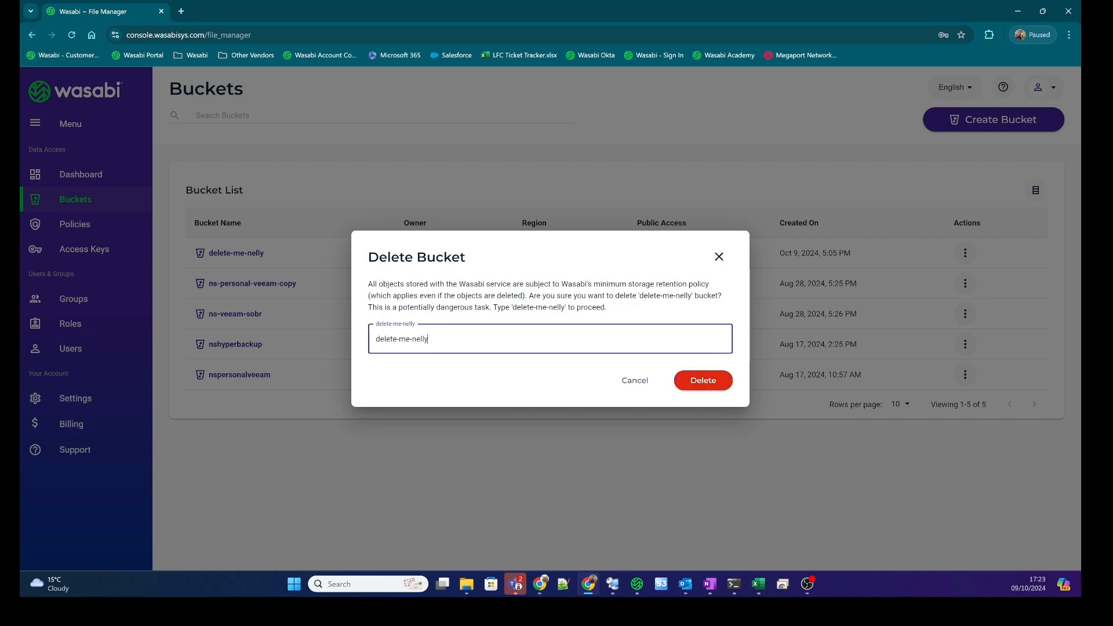
click(698, 384)
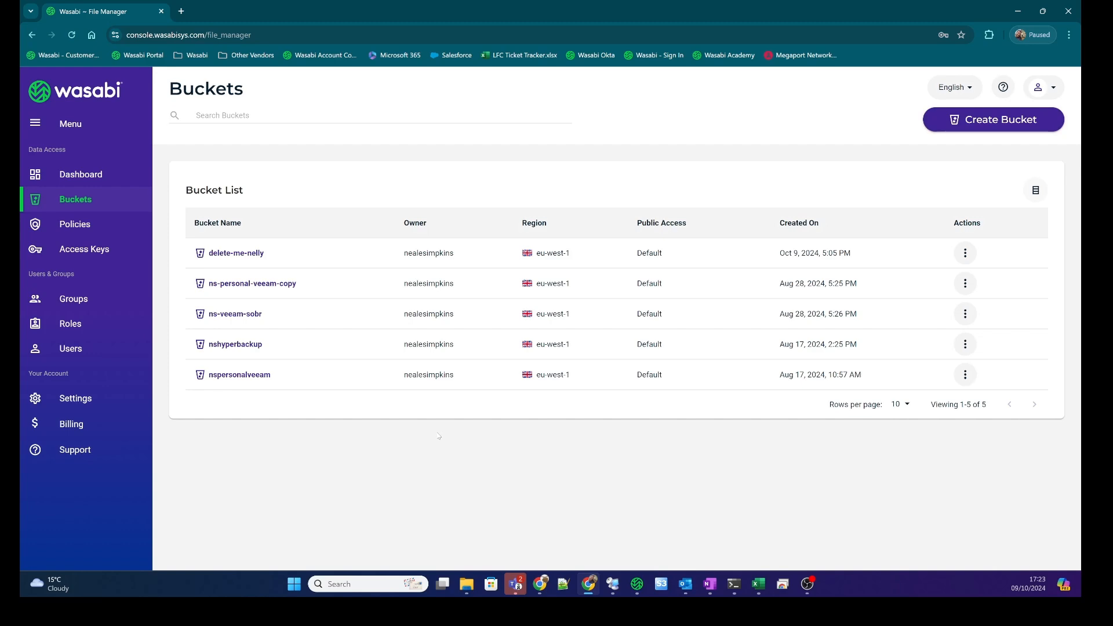
click(541, 586)
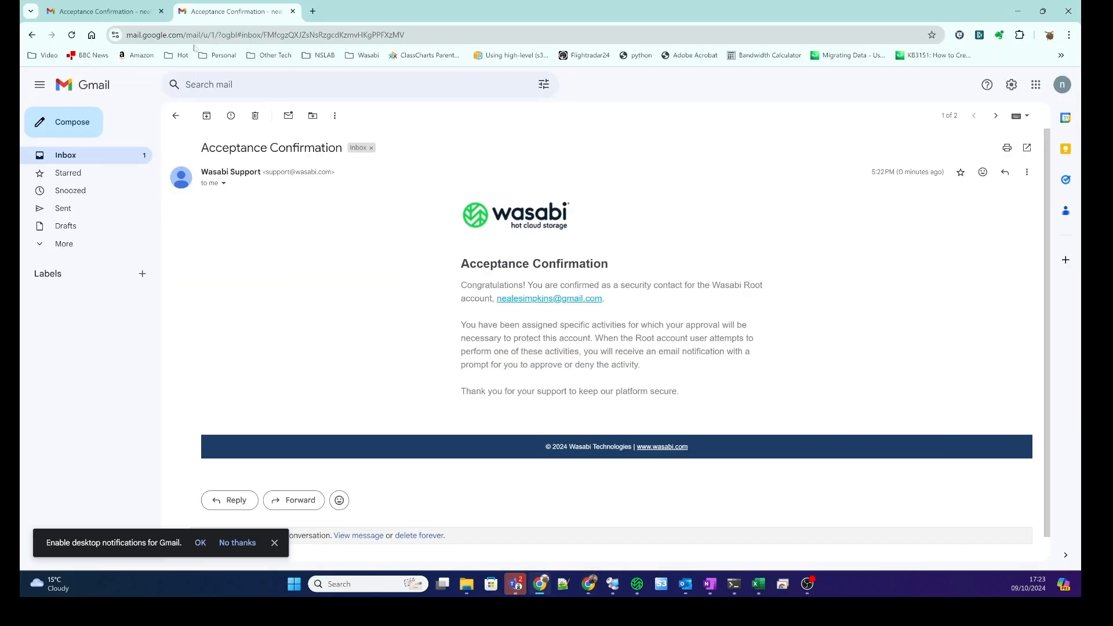
- Approve the delete-me-nelly deletion via the other account's Bucket Delete Initiated email, then return to Wasabi
click(112, 11)
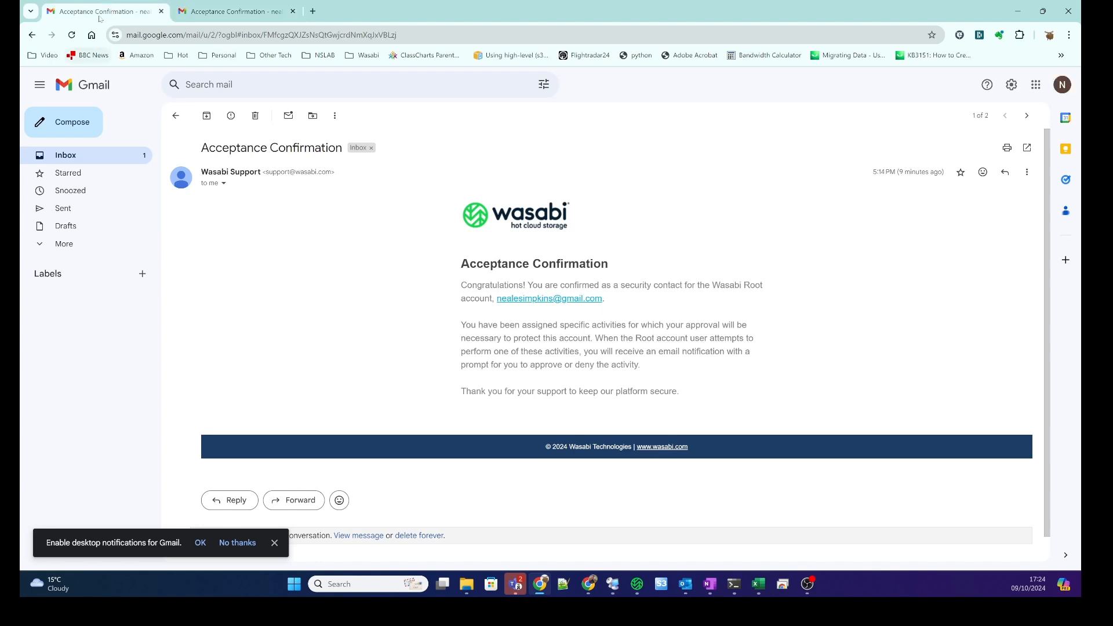
click(93, 151)
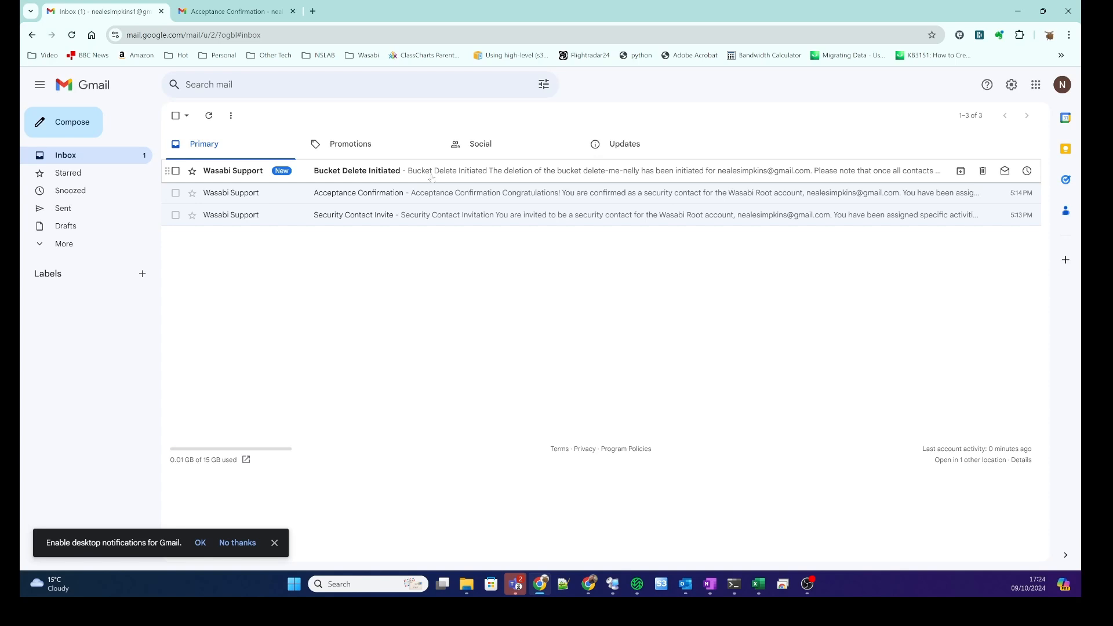
click(475, 174)
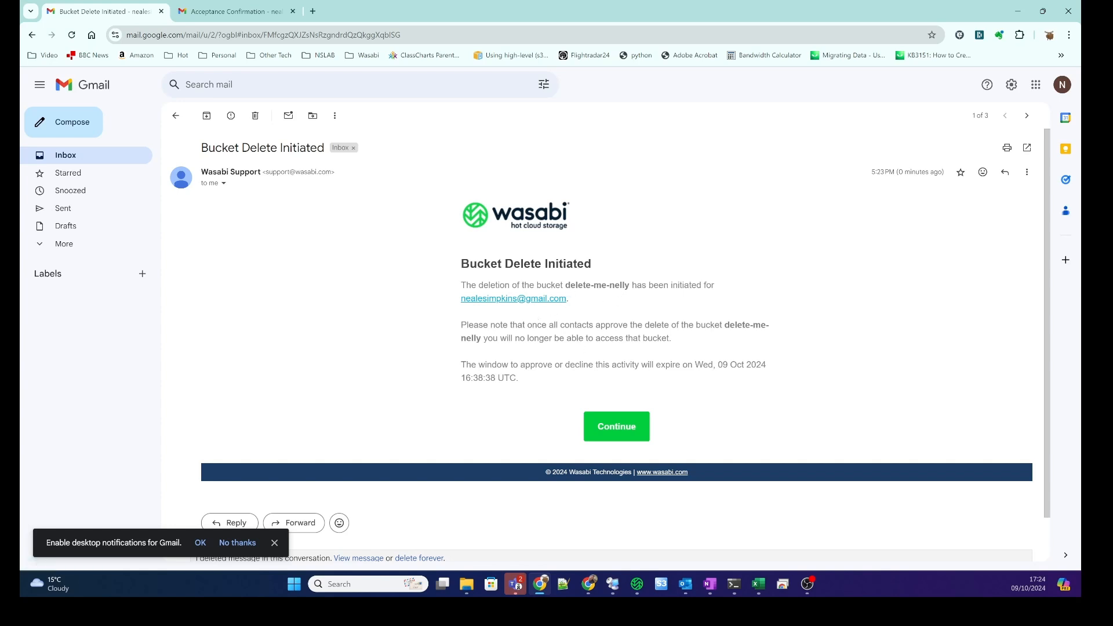
click(612, 428)
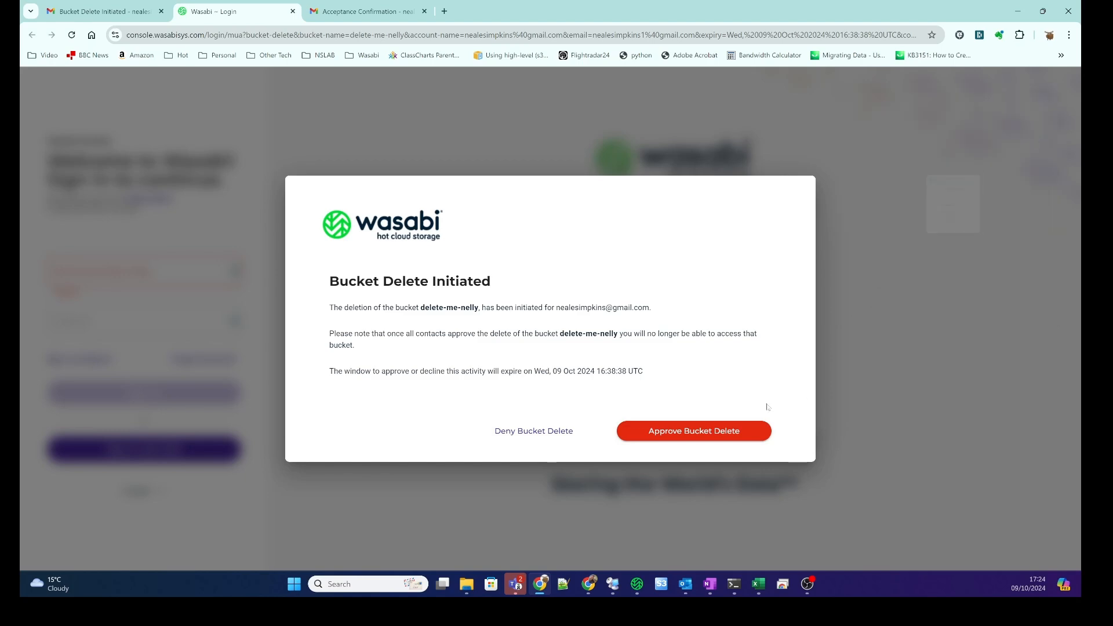
click(690, 435)
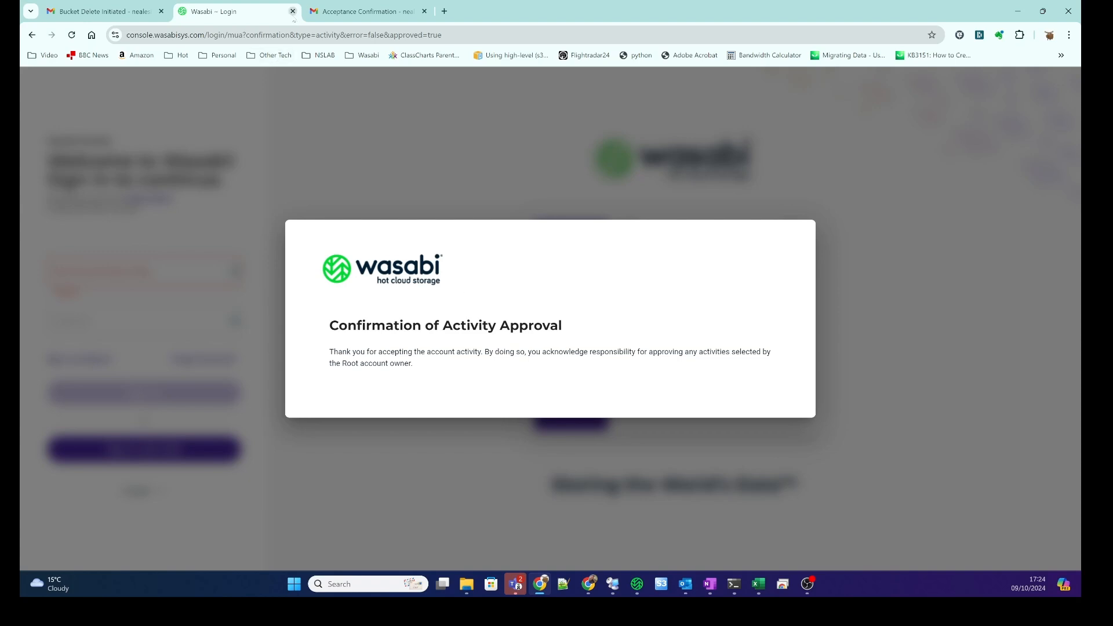
click(293, 11)
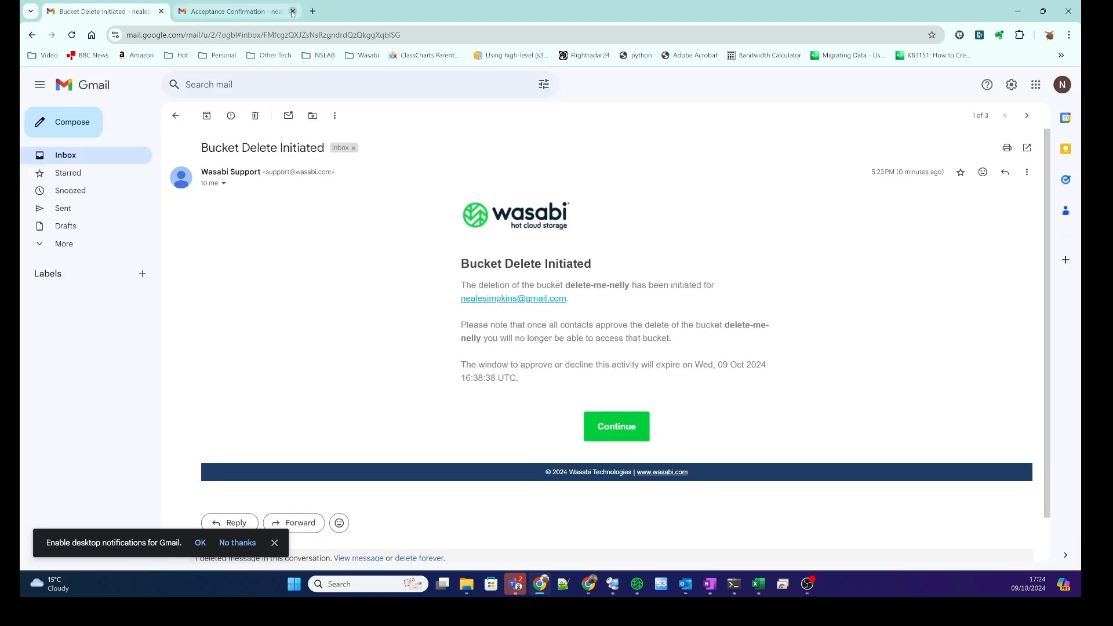
mouse_move(540, 587)
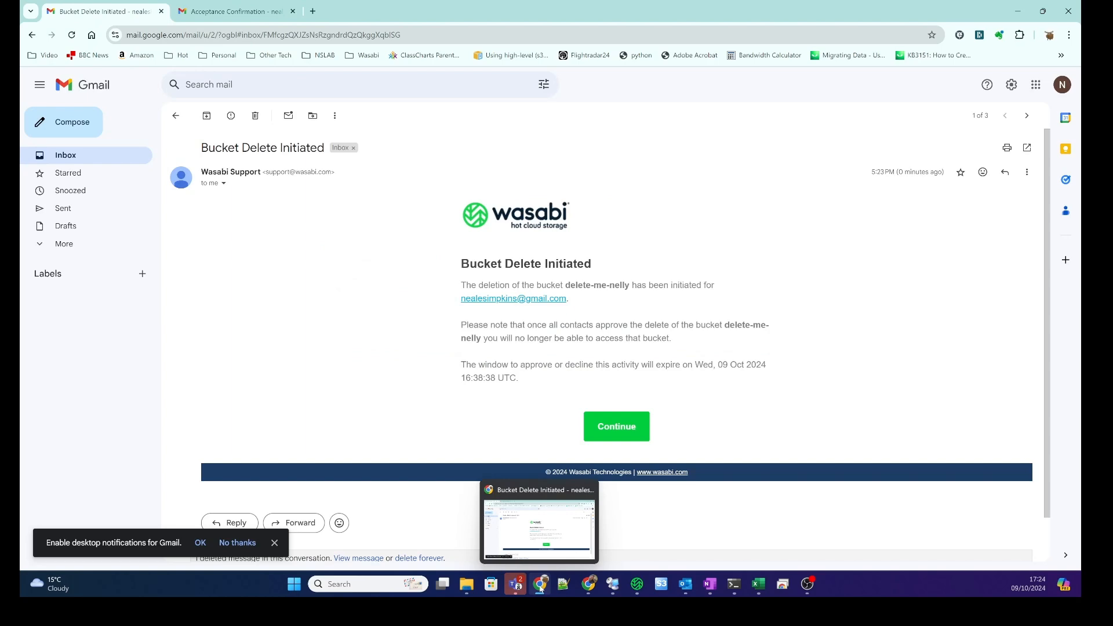
click(589, 583)
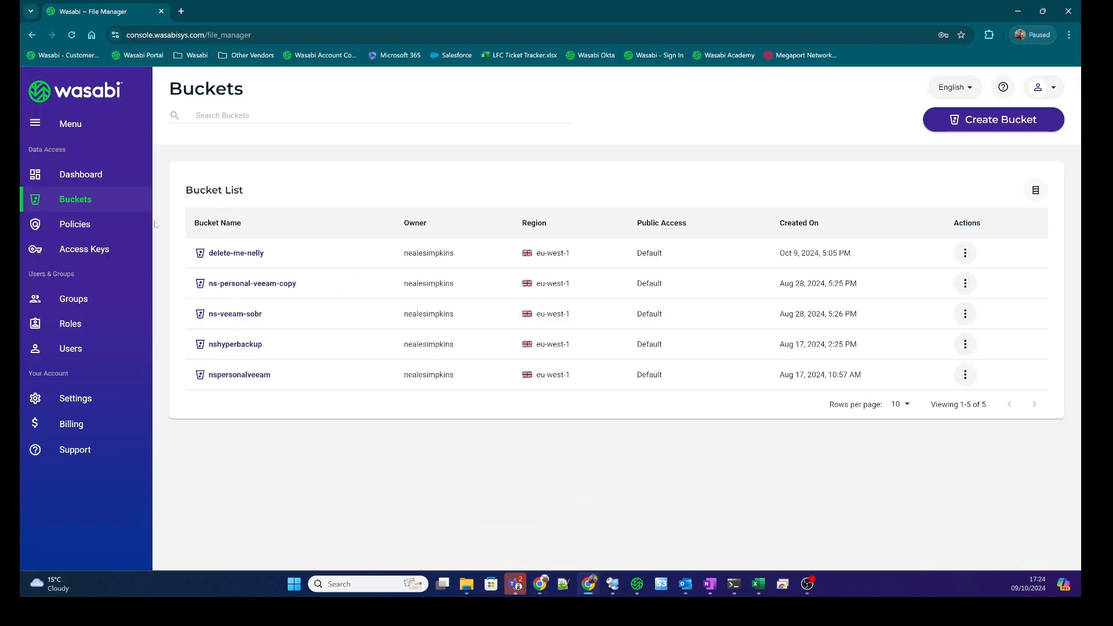
- Reload the Buckets page, verify delete-me-nelly still opens empty, then return to Gmail
click(72, 37)
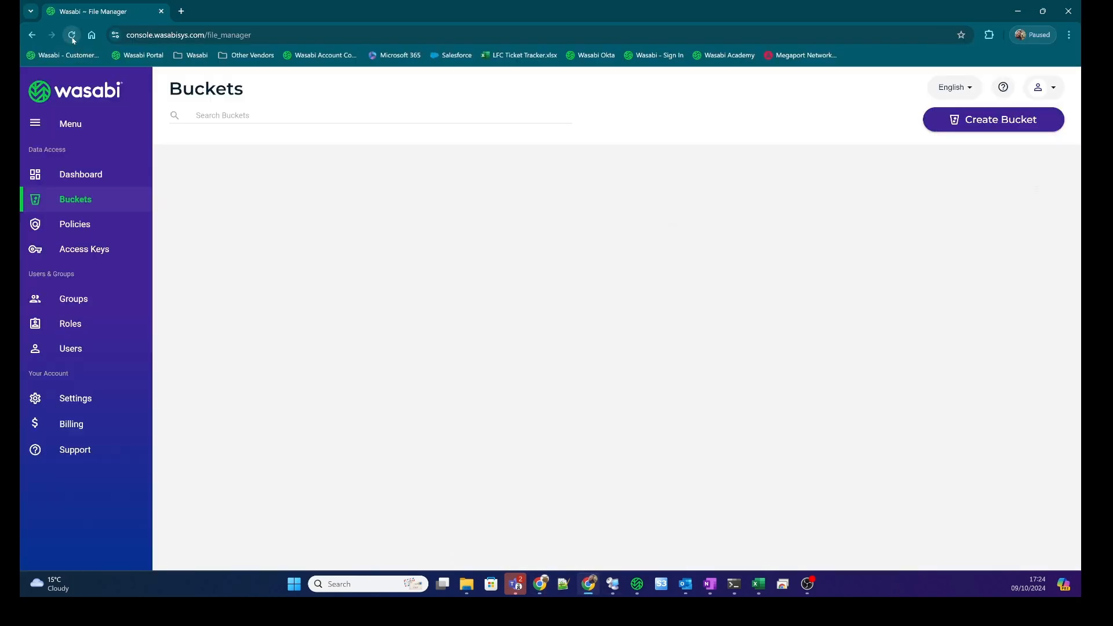
click(73, 40)
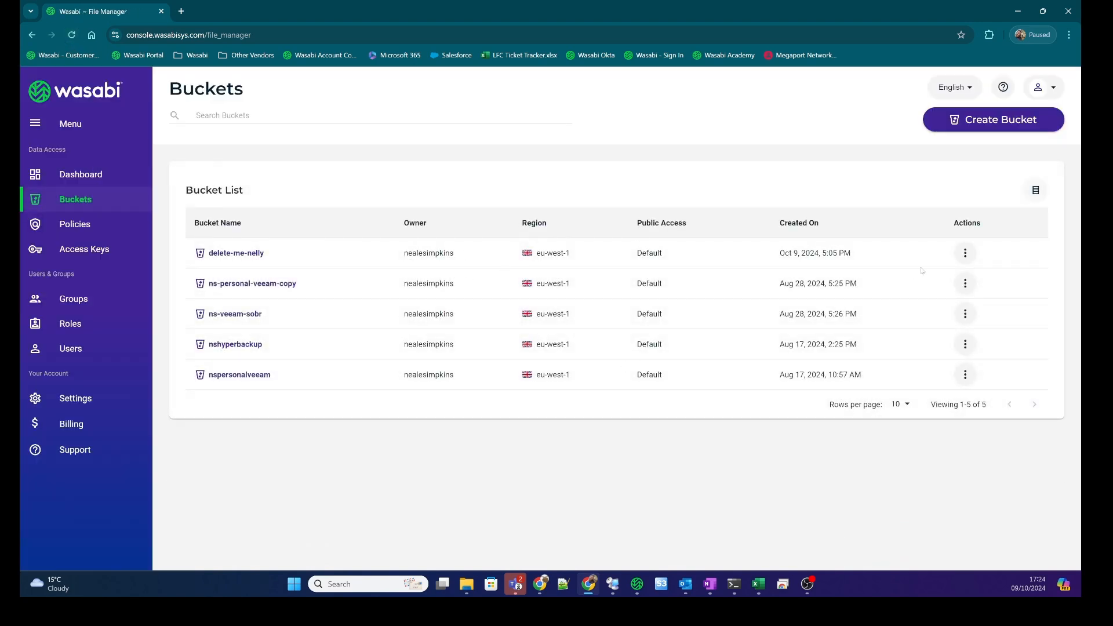
click(226, 254)
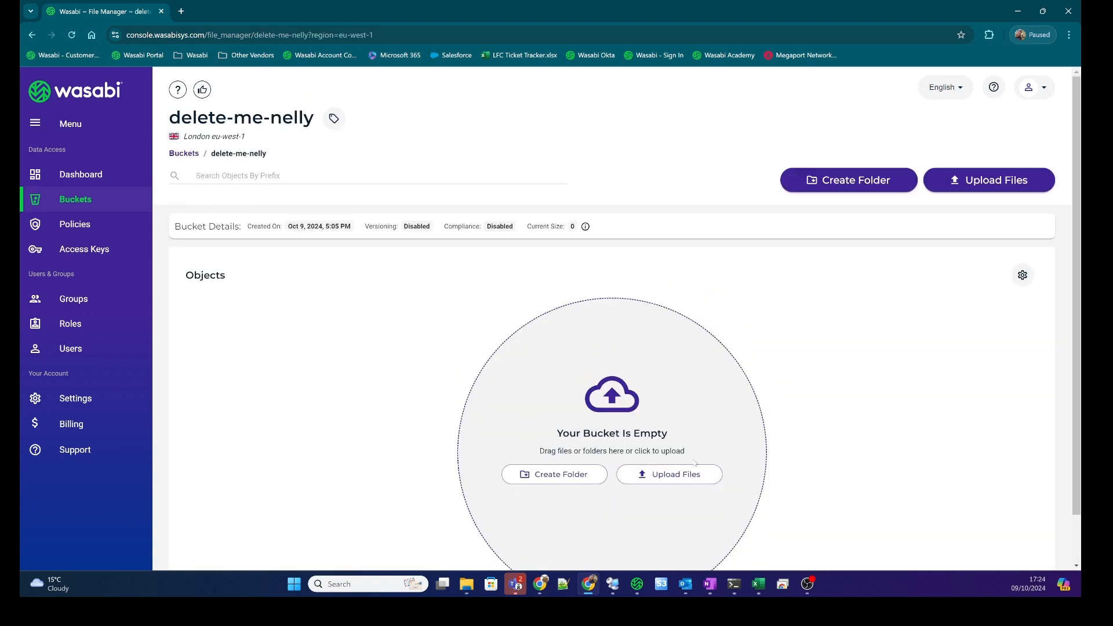
click(181, 155)
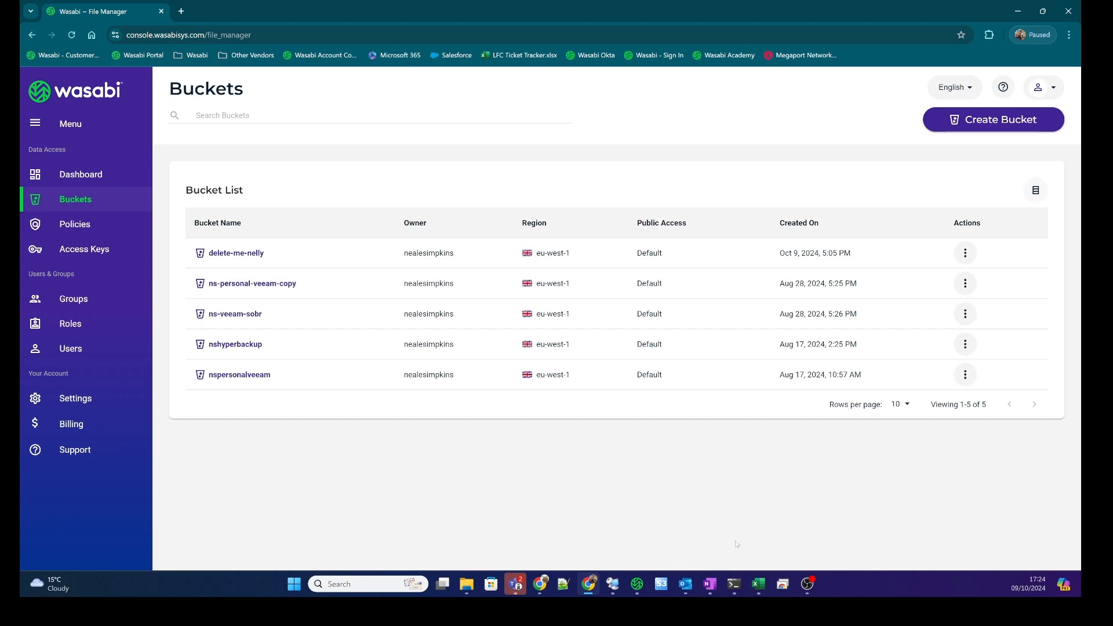
click(542, 584)
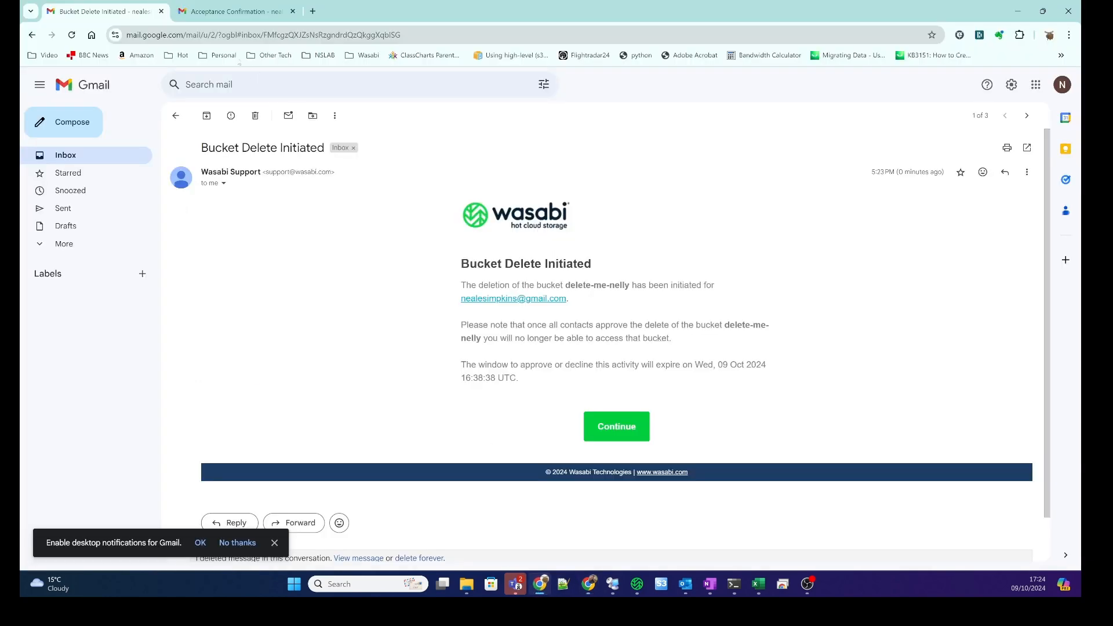
- In the second Gmail account, open Bucket Delete Initiated and follow Continue to the approval page
click(225, 12)
click(77, 154)
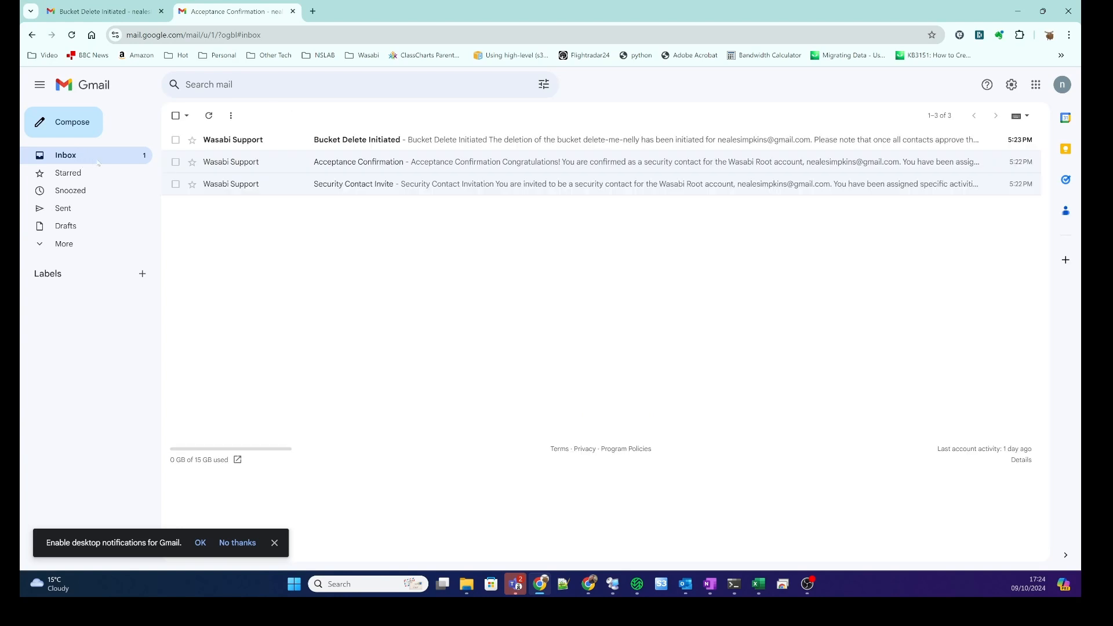
click(500, 140)
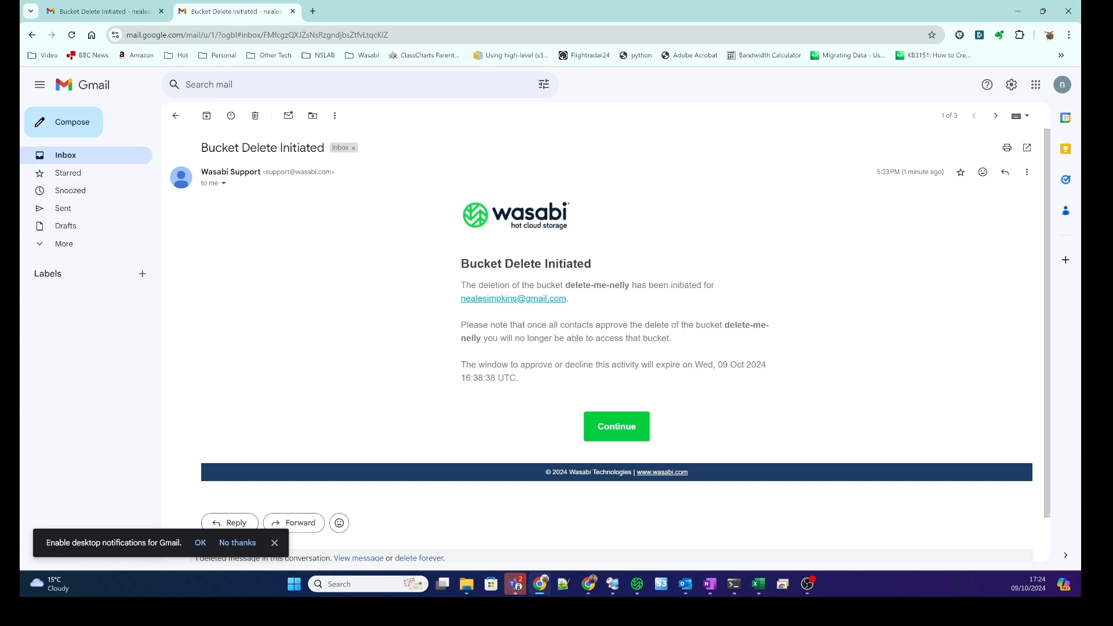
click(637, 428)
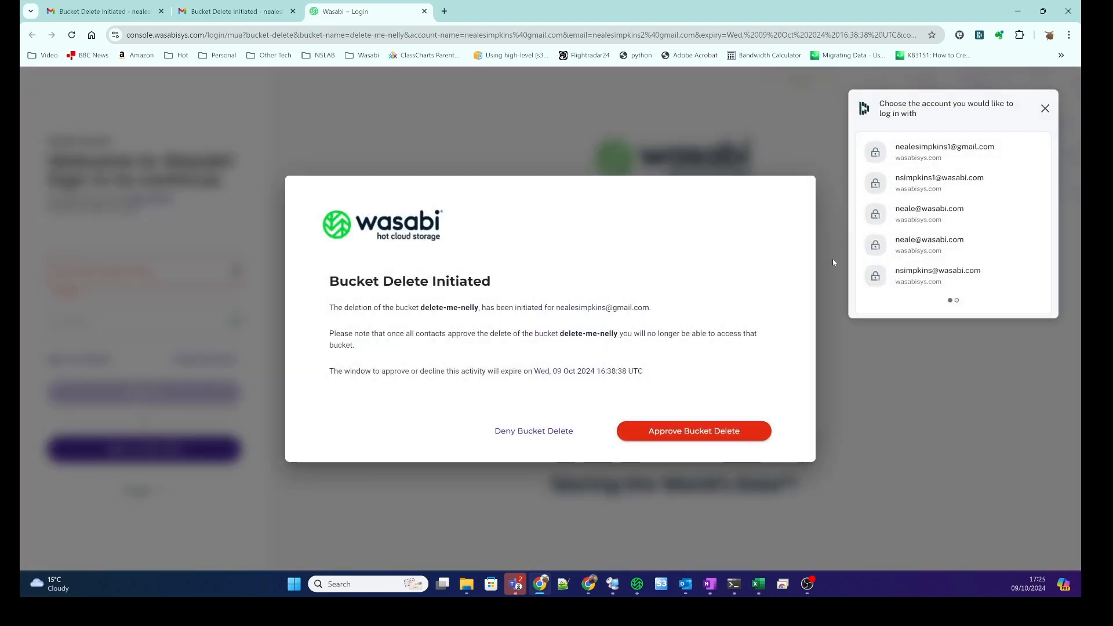
- Dismiss the account chooser, approve the delete-me-nelly deletion, and close the confirmation tab
click(1046, 115)
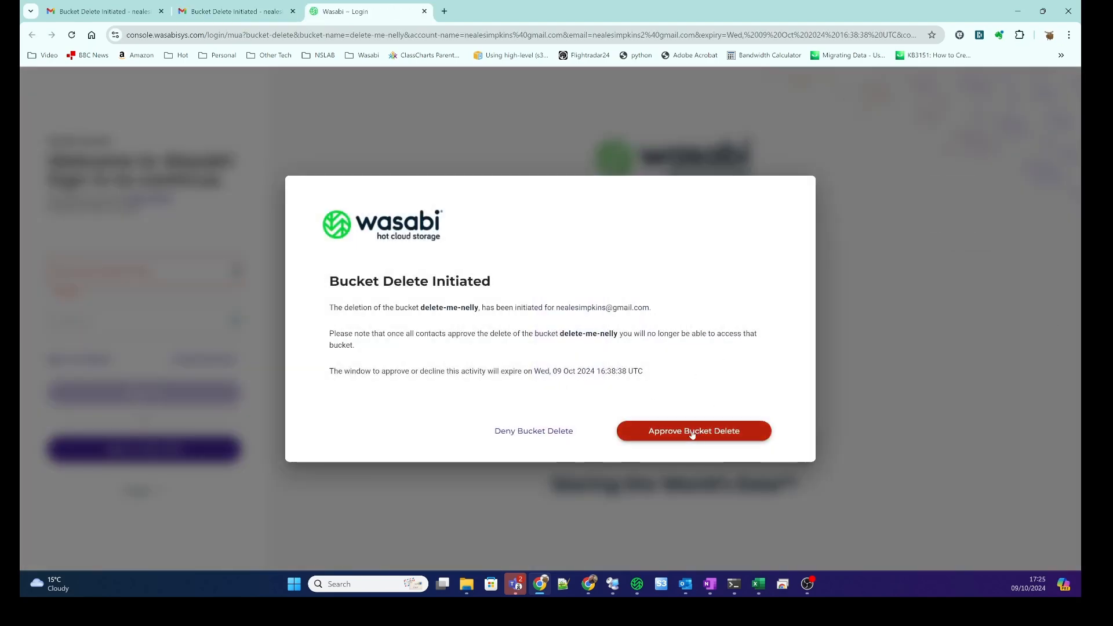
click(695, 437)
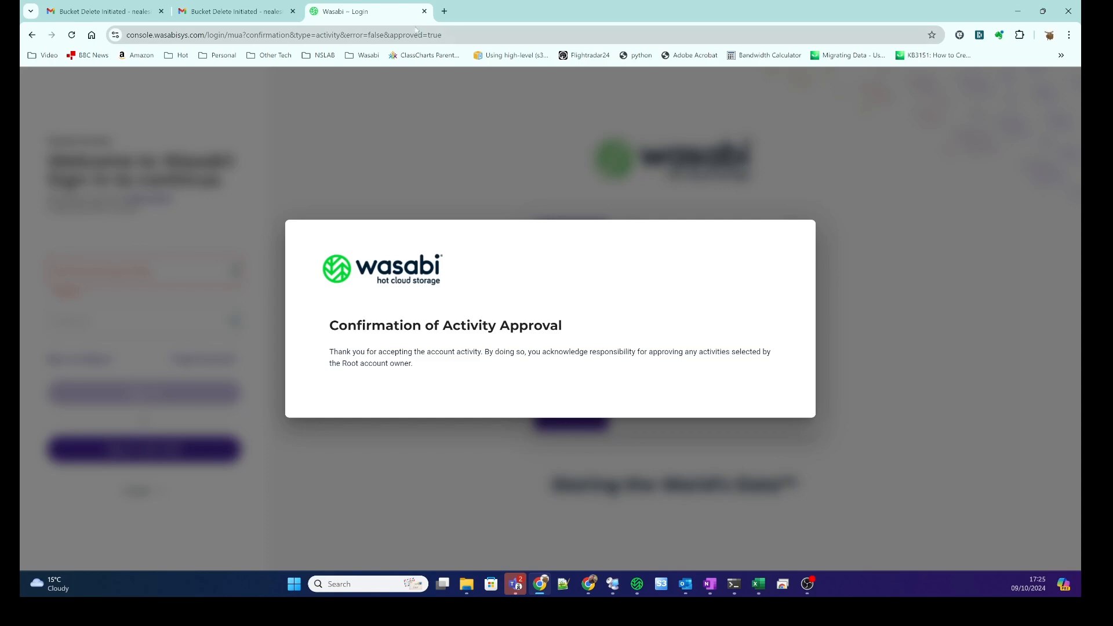
click(425, 11)
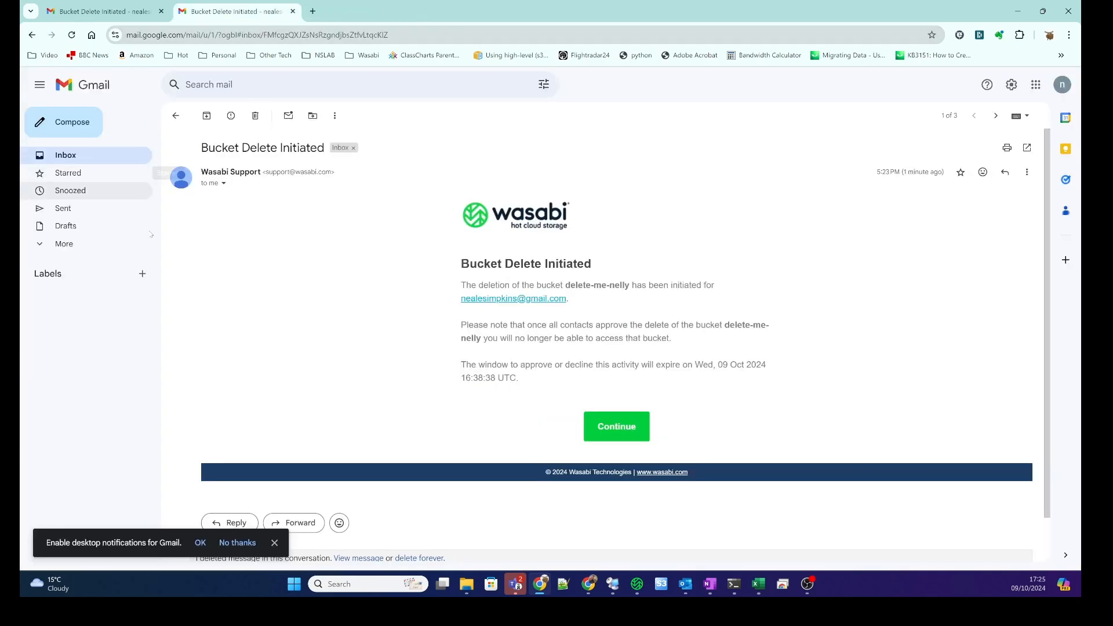
- Switch to Wasabi and reload the bucket list, confirming delete-me-nelly is gone
click(587, 584)
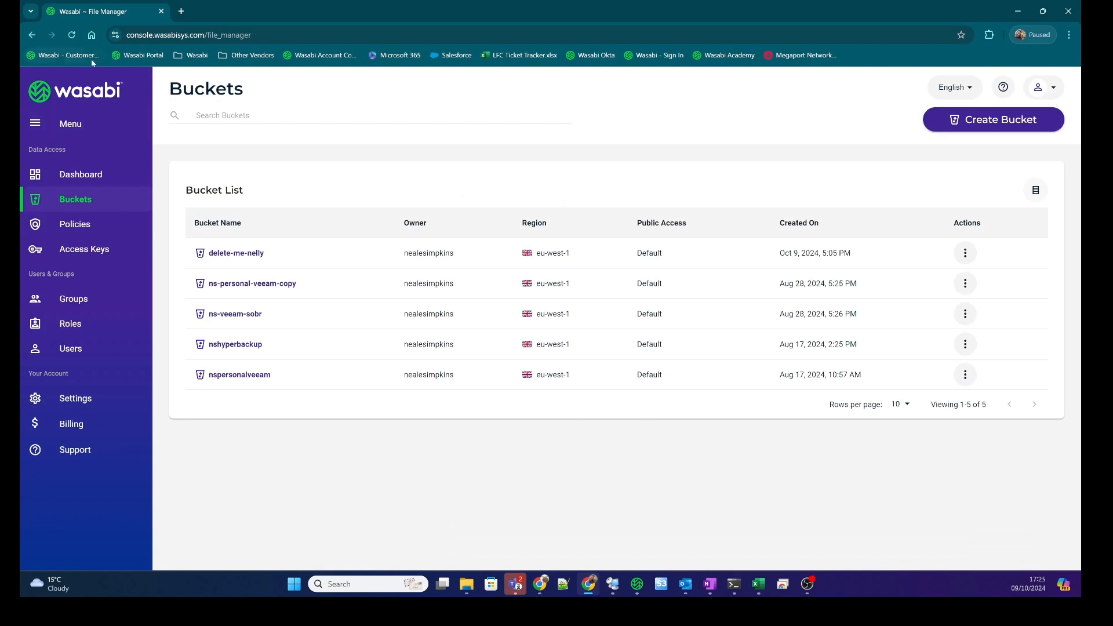
click(72, 35)
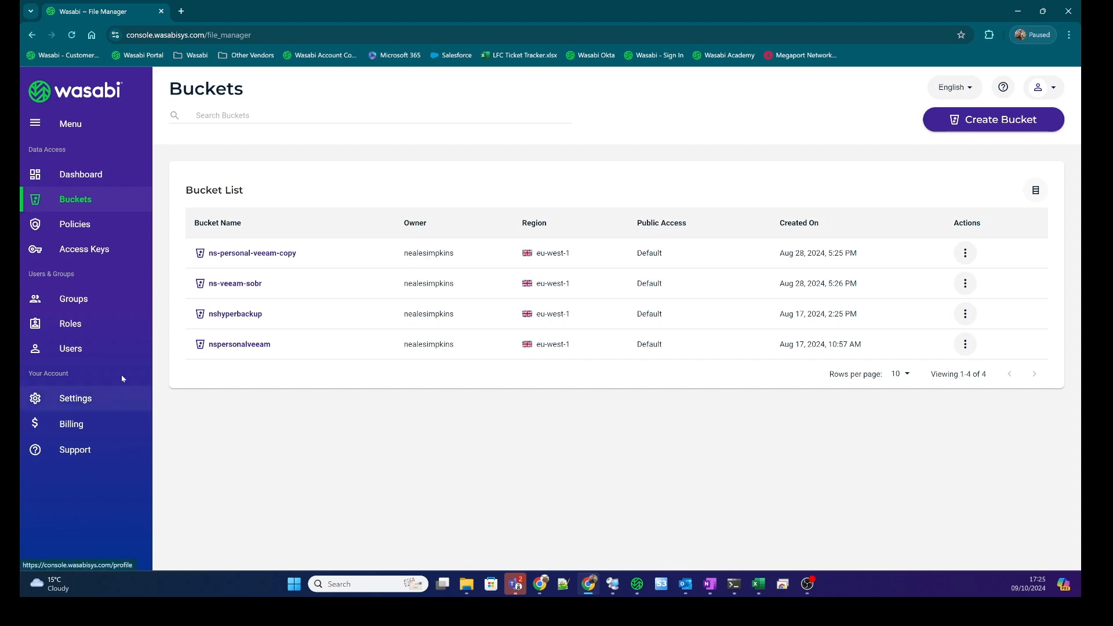
click(72, 406)
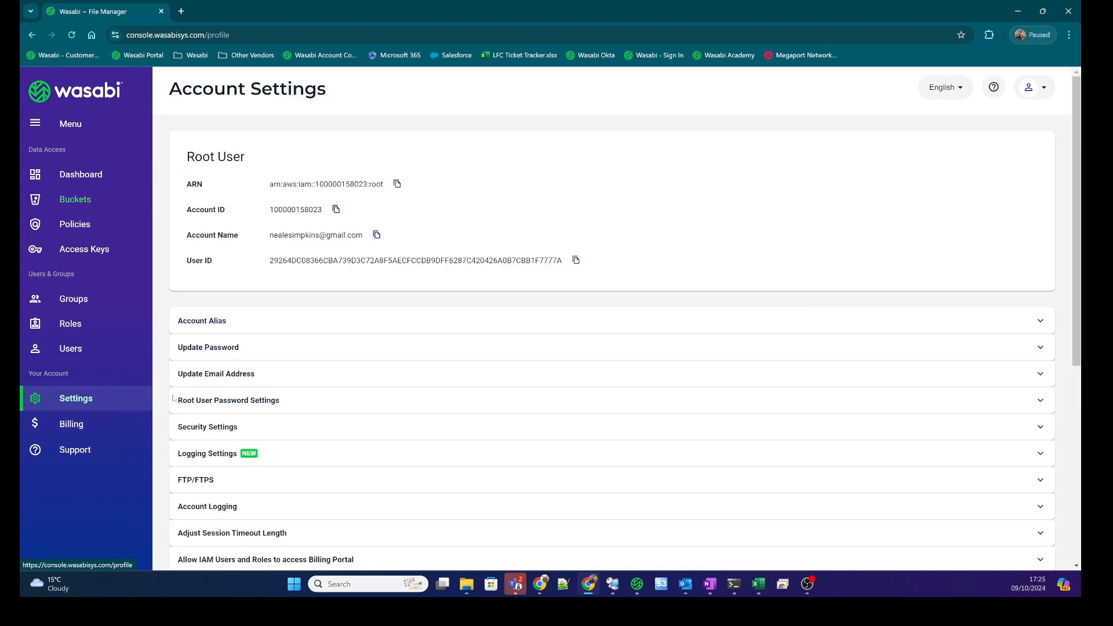
scroll(238, 399, down, 5)
click(216, 146)
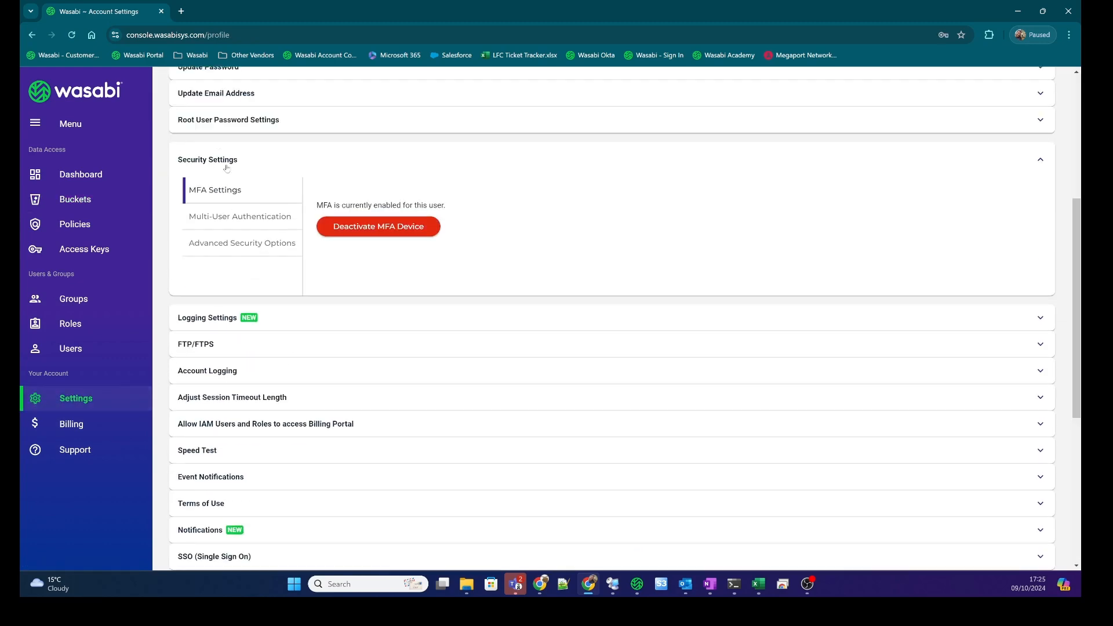
click(230, 217)
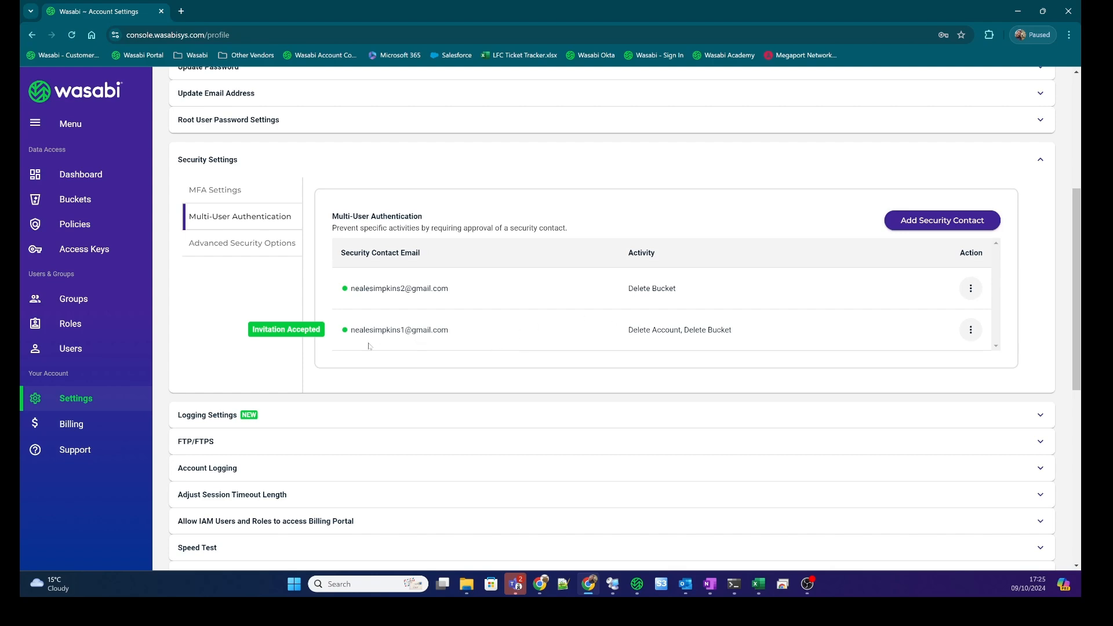
scroll(491, 350, down, 7)
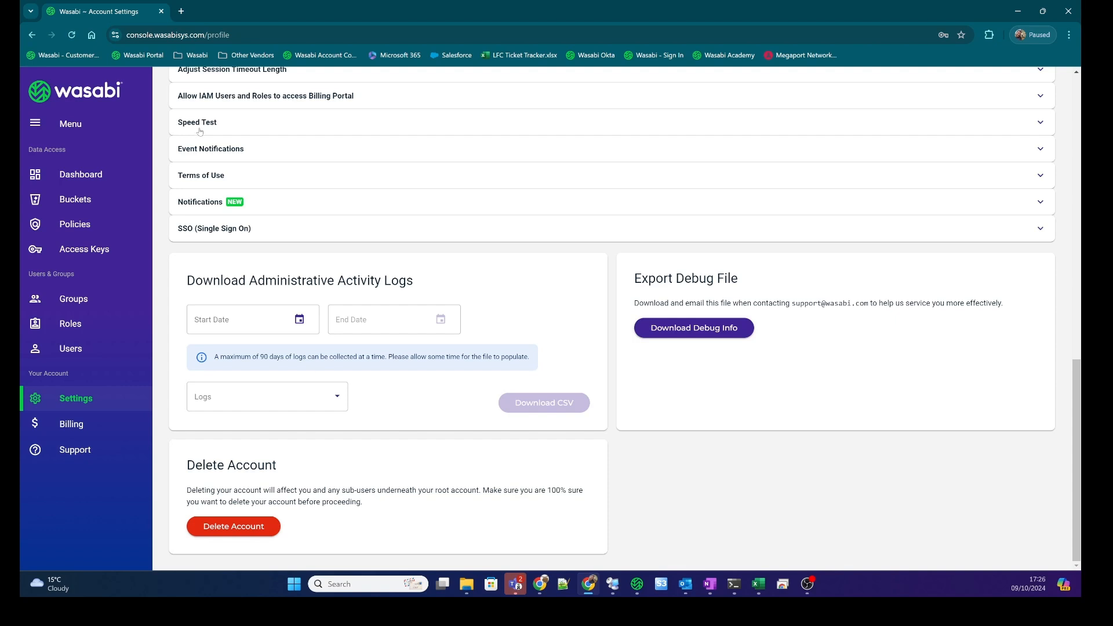
scroll(281, 177, up, 1)
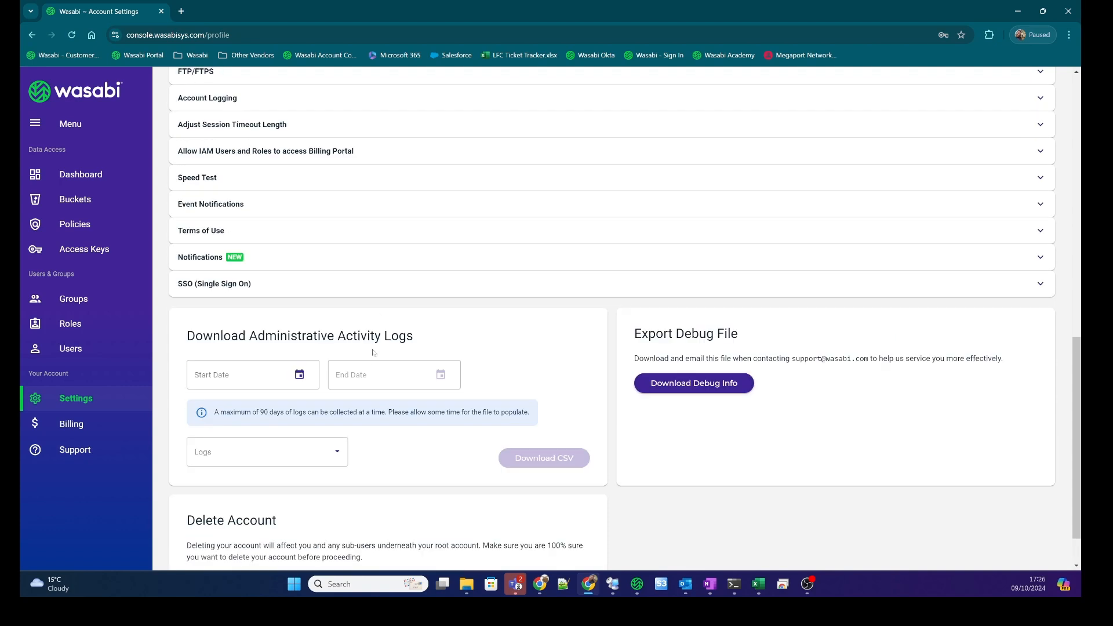
scroll(253, 136, down, 1)
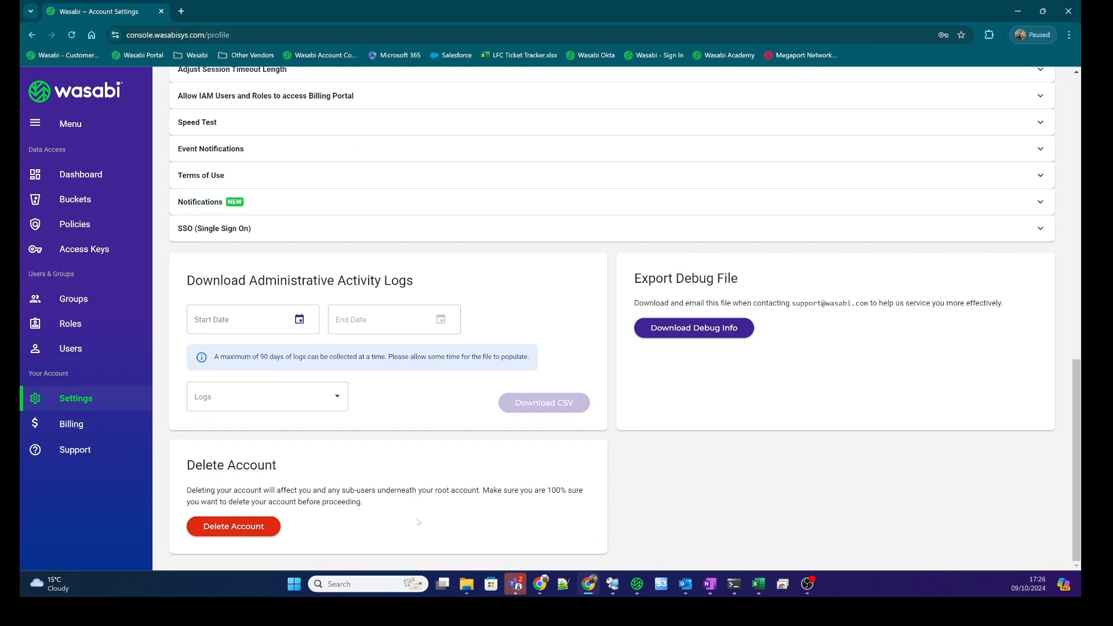
scroll(419, 521, up, 4)
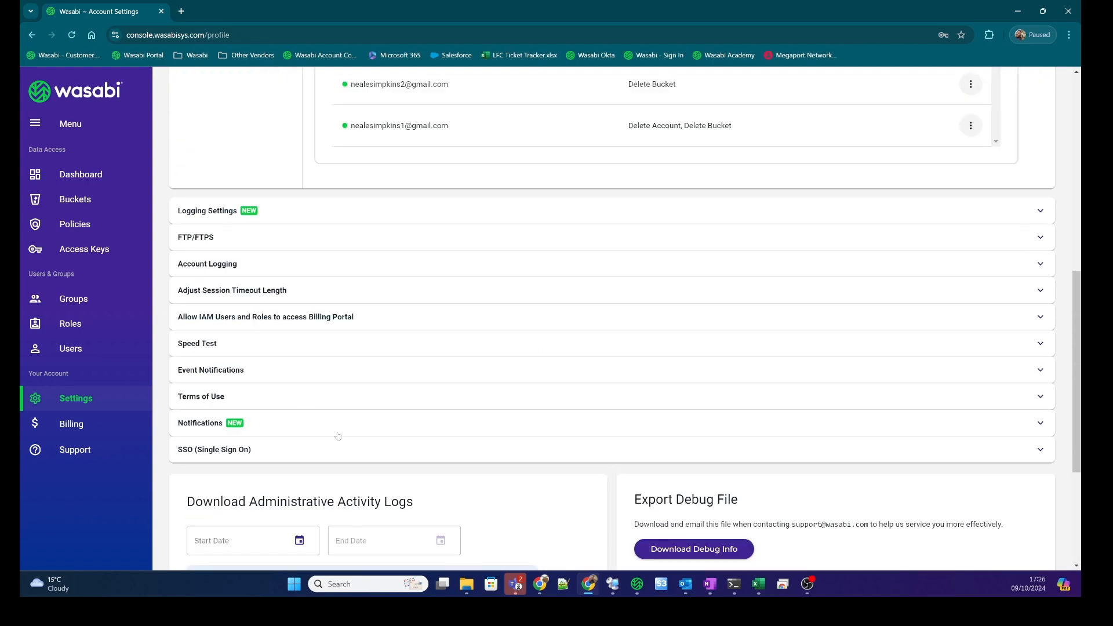
scroll(355, 450, up, 4)
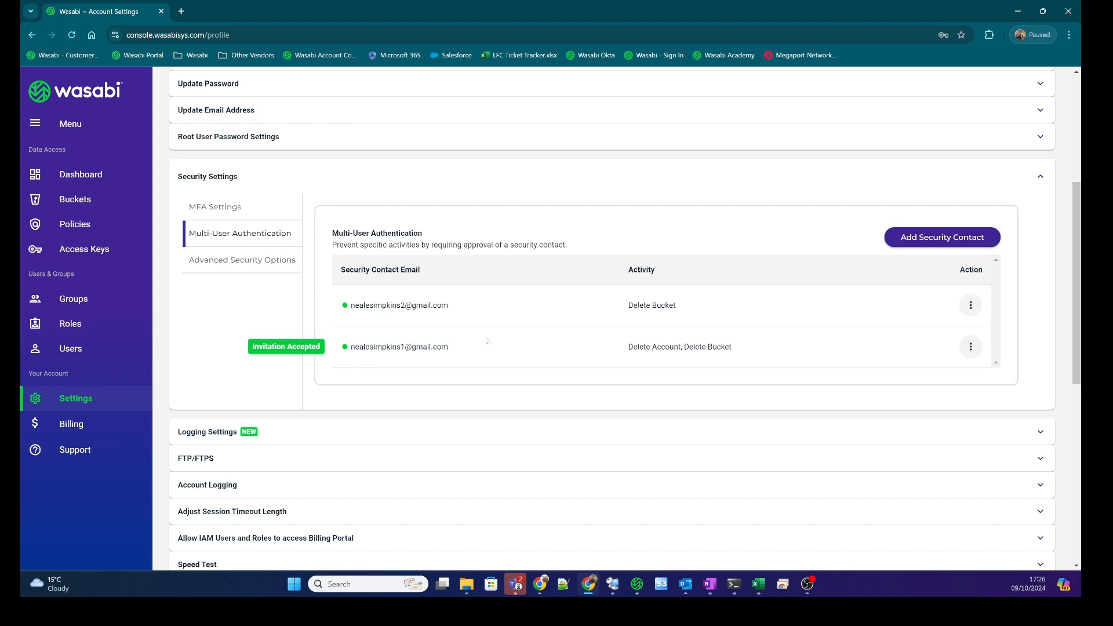
scroll(489, 342, down, 8)
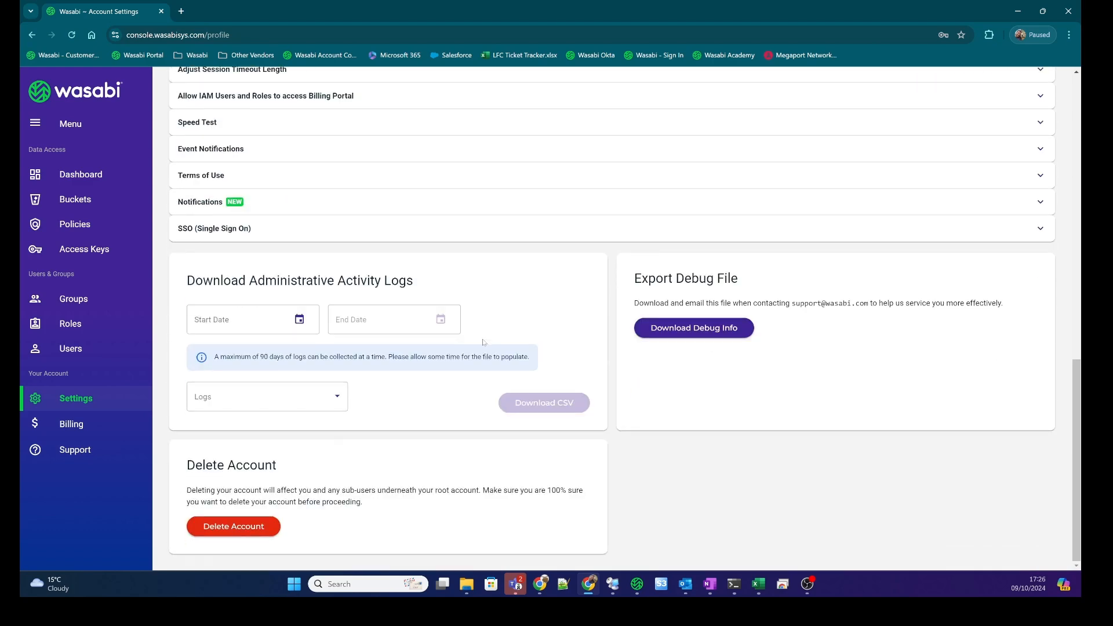
- Copy the Account ID and paste it into the Delete Account form
click(227, 527)
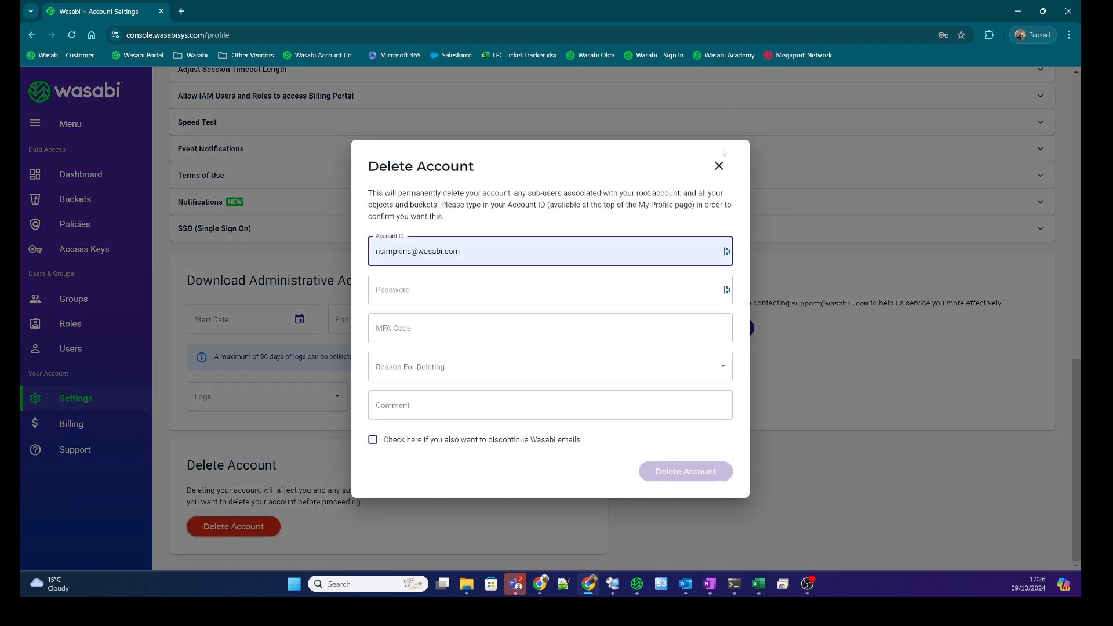
click(719, 166)
scroll(286, 231, up, 15)
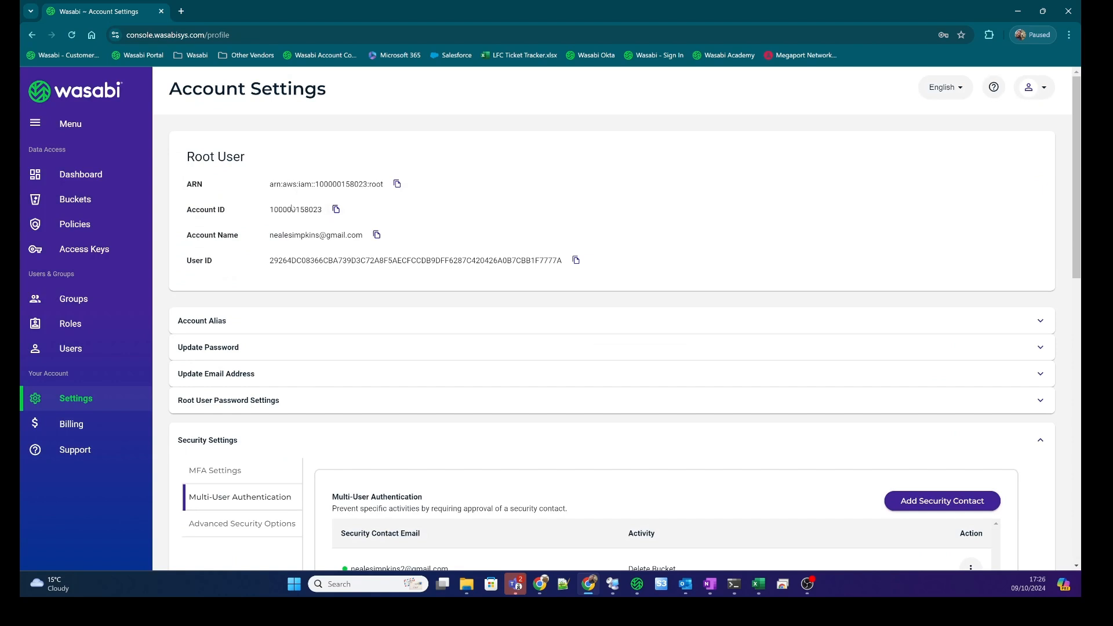
click(336, 210)
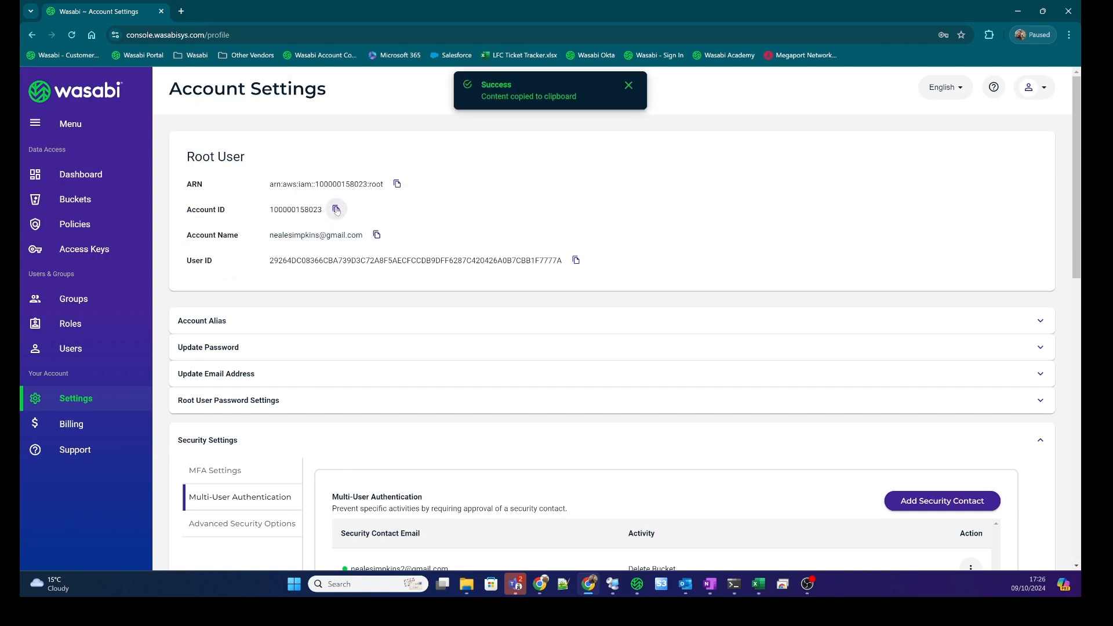
scroll(438, 314, down, 4)
scroll(437, 314, down, 8)
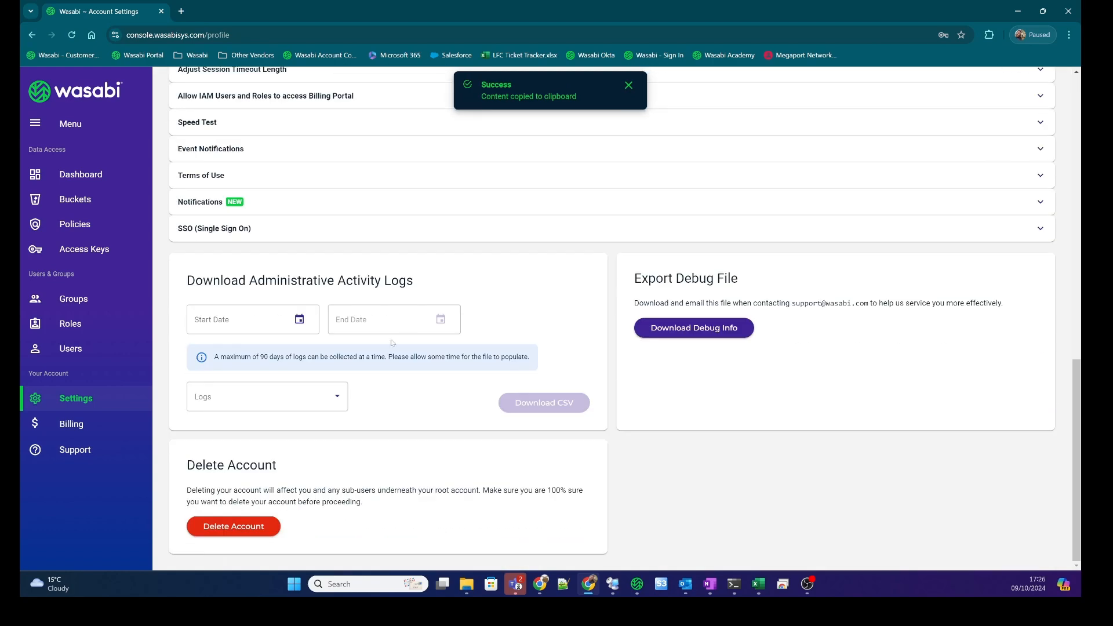
click(229, 526)
key(ctrl+v)
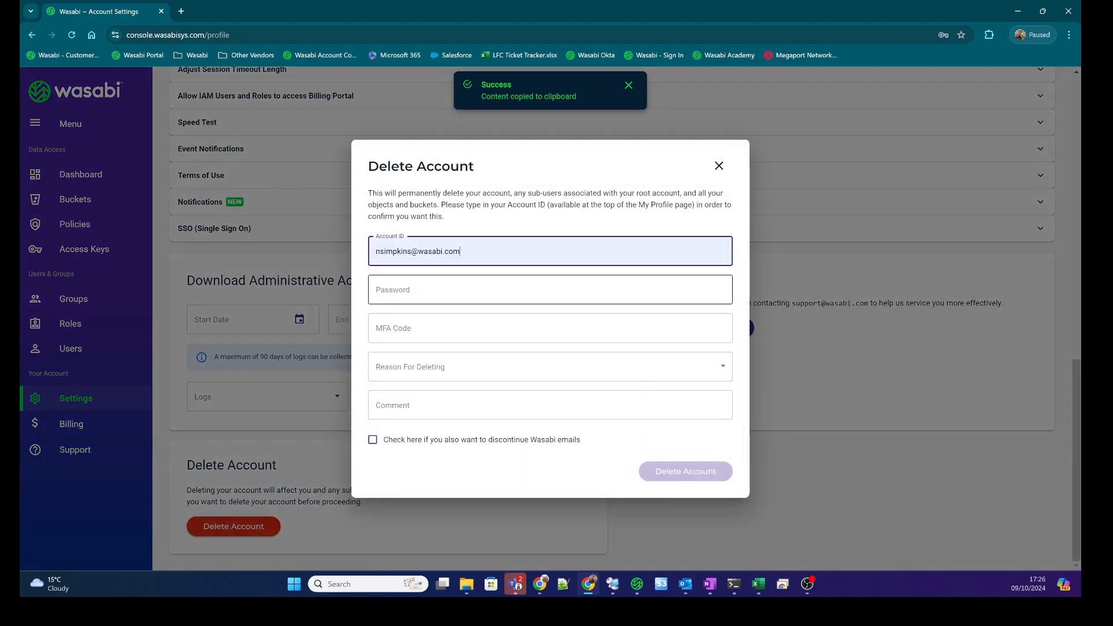
key(ctrl+a)
key(ctrl+v)
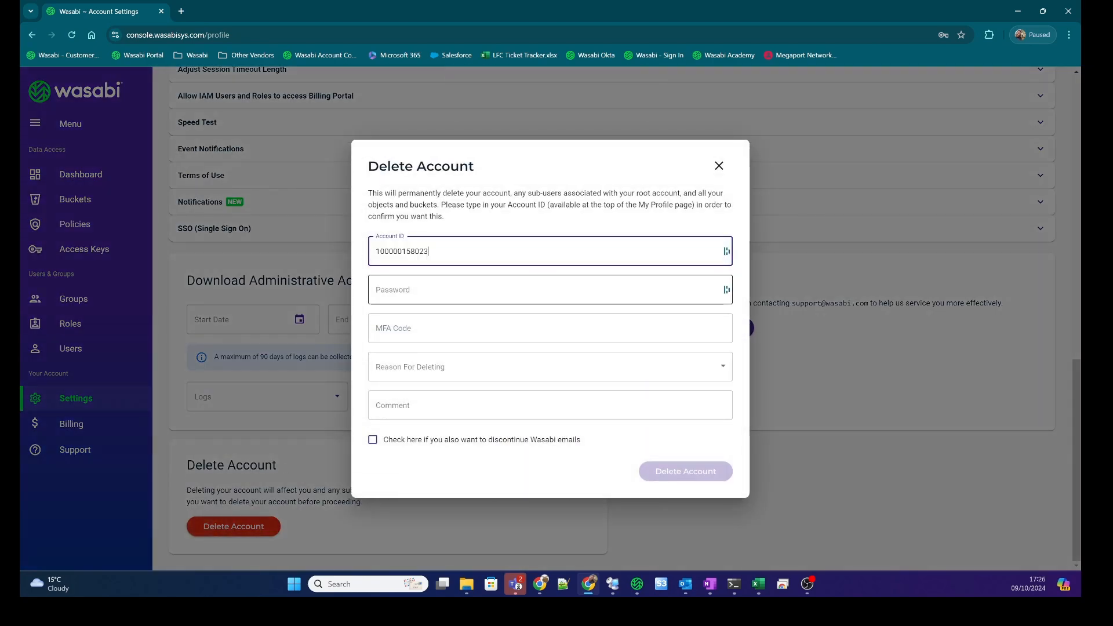
click(436, 290)
text(********)
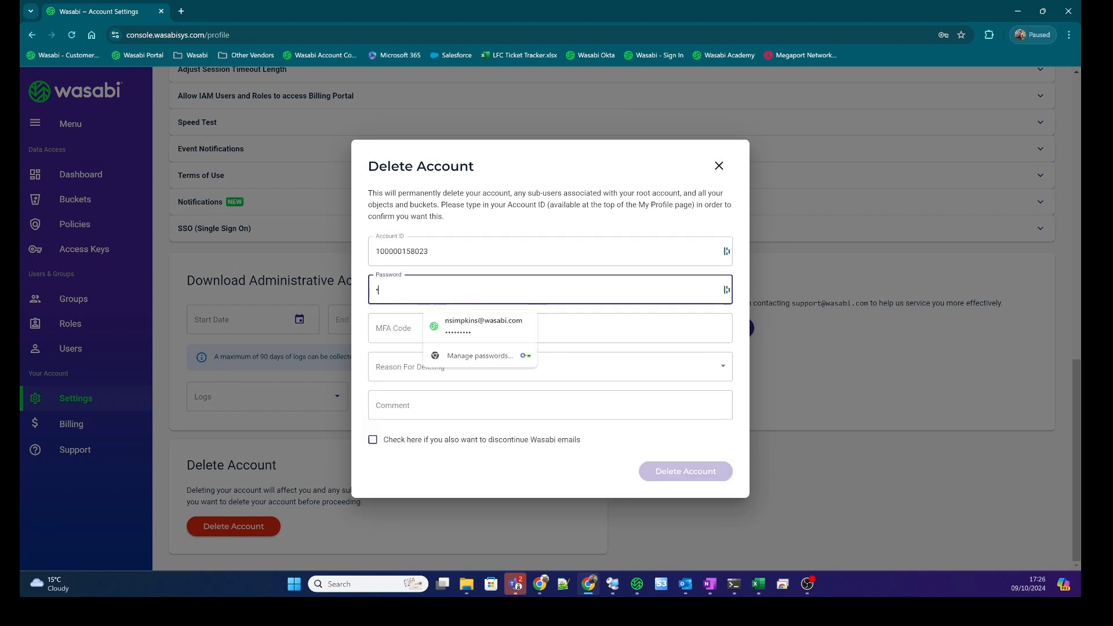
text(*)
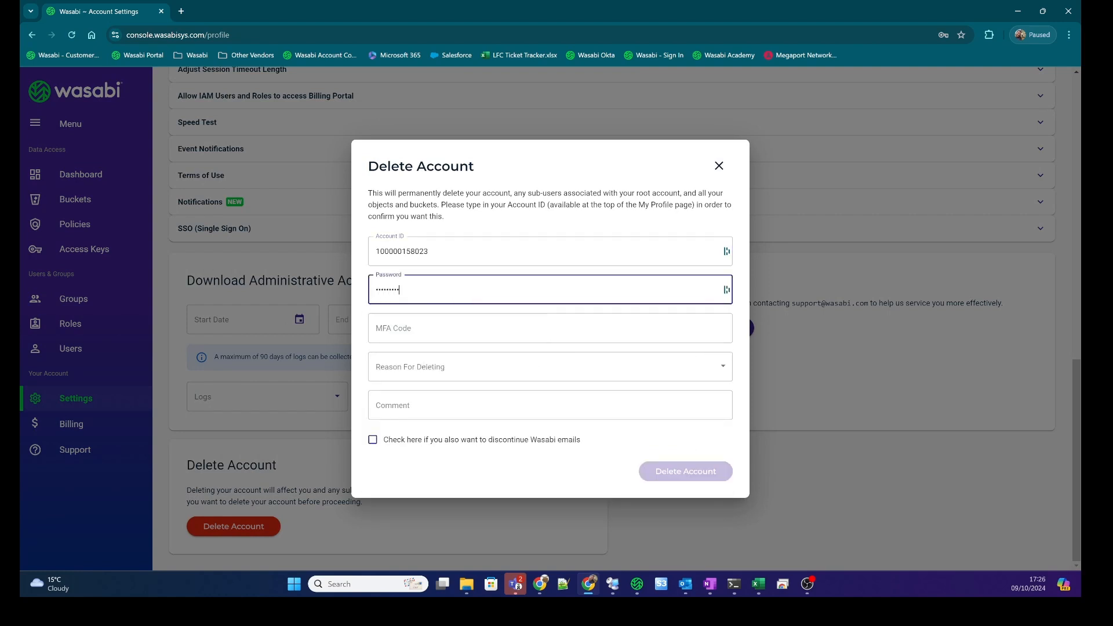
key(Tab)
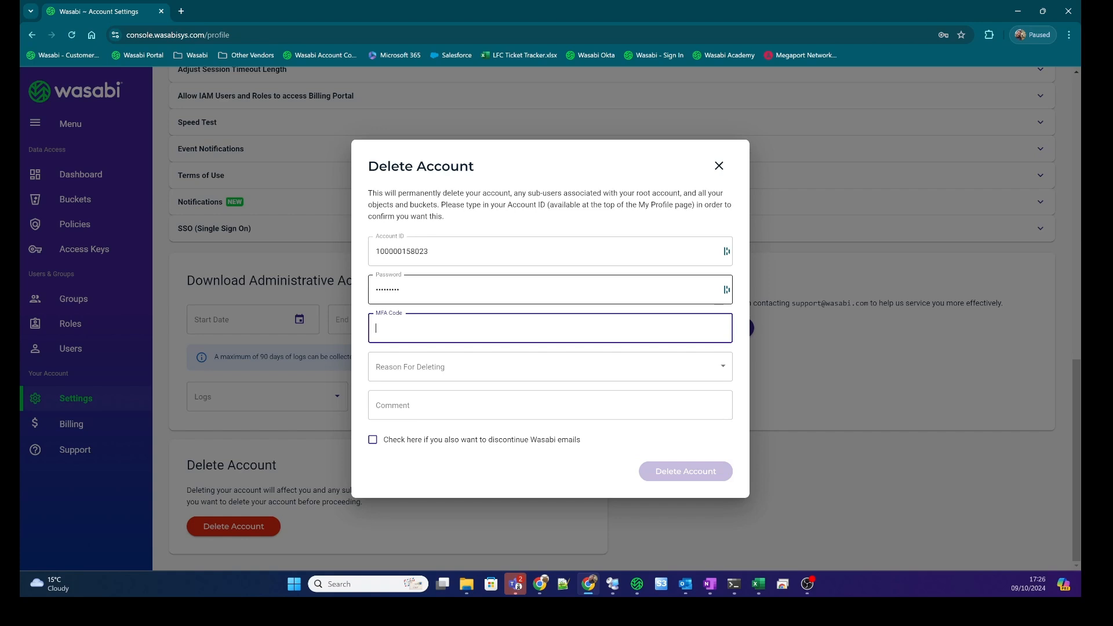
click(470, 369)
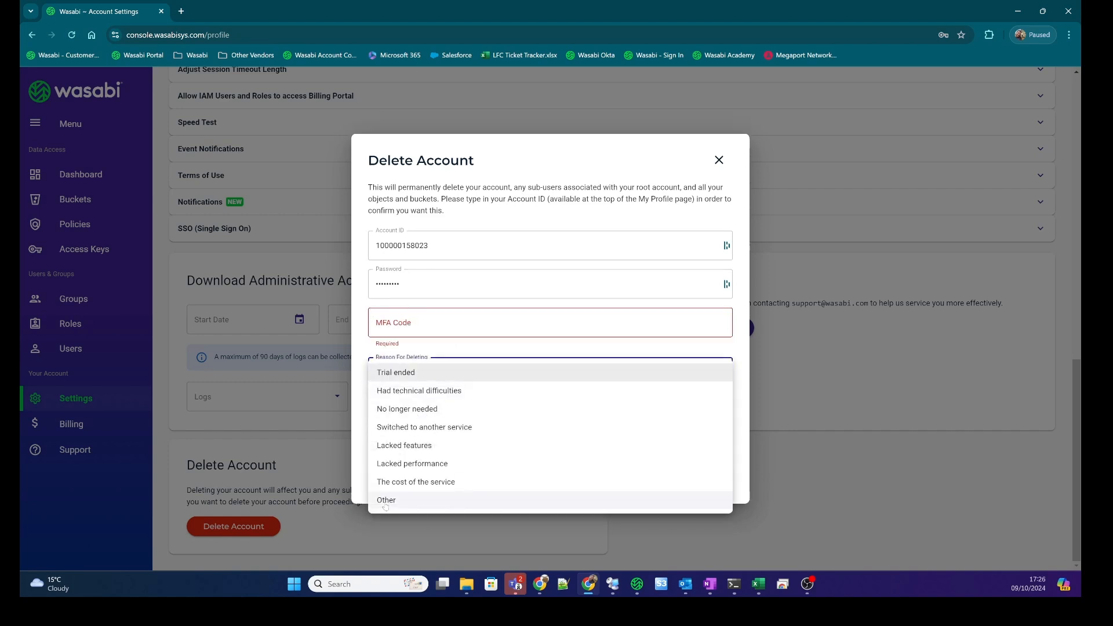
click(406, 500)
click(416, 411)
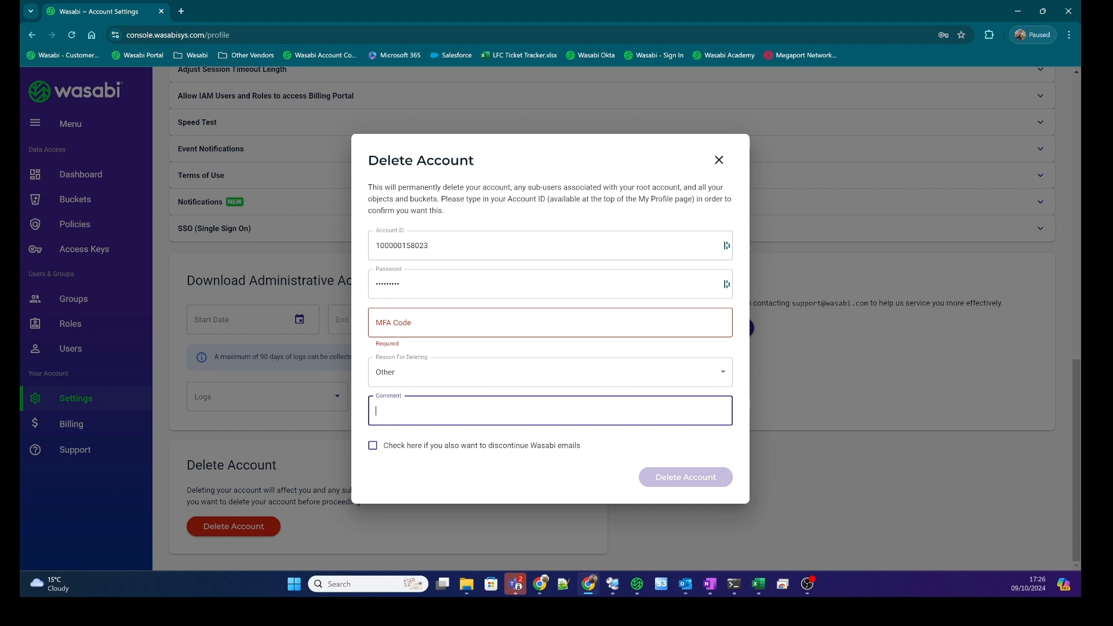
text(I am an attacker)
click(430, 323)
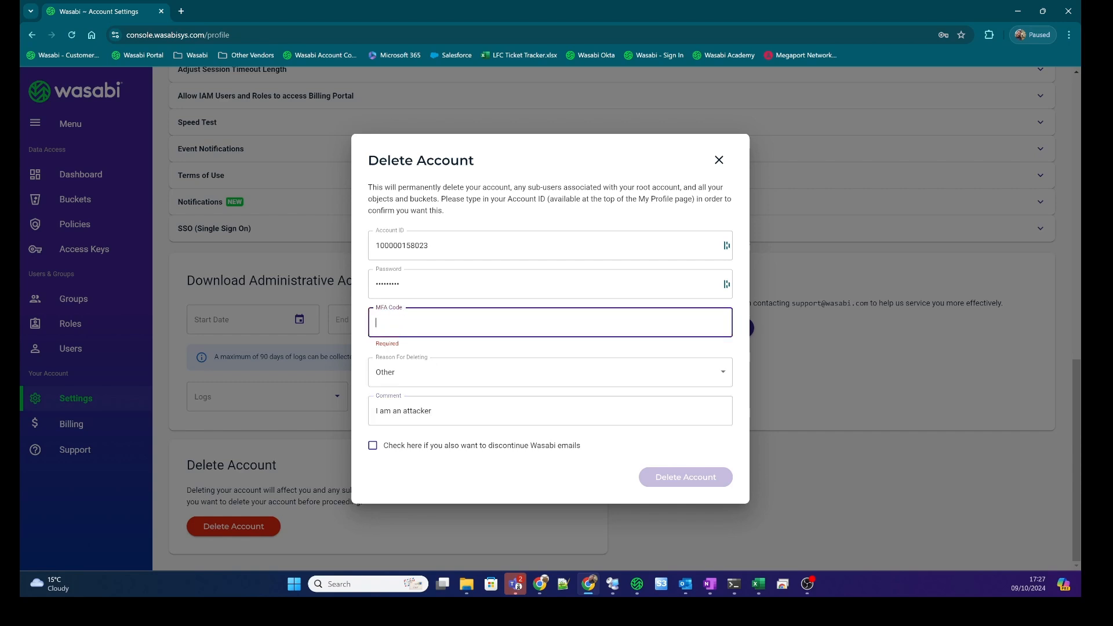
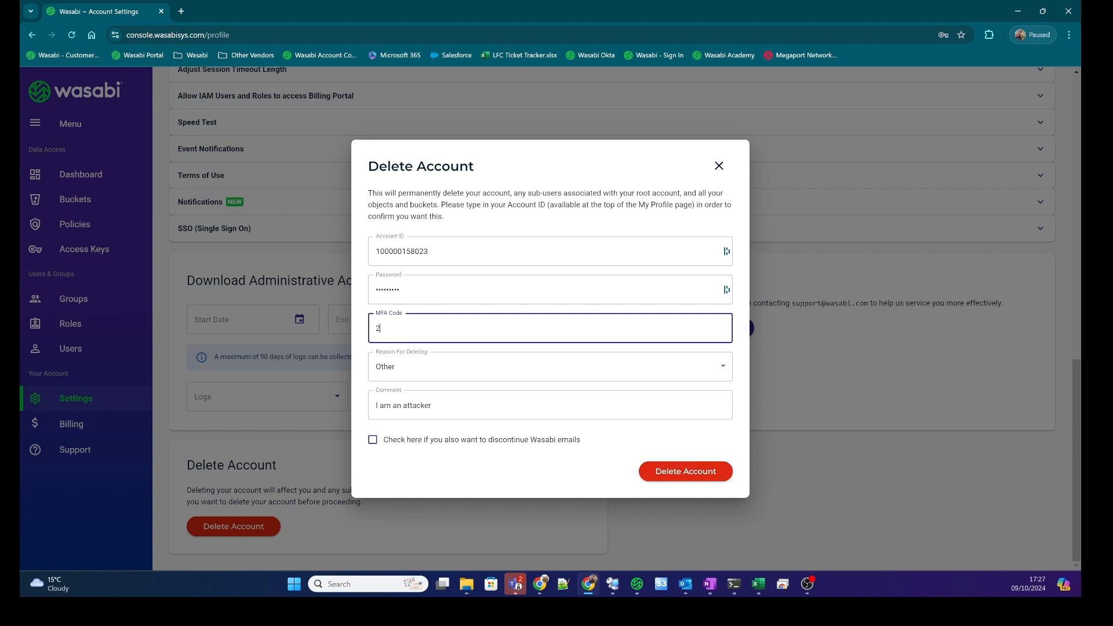
click(684, 473)
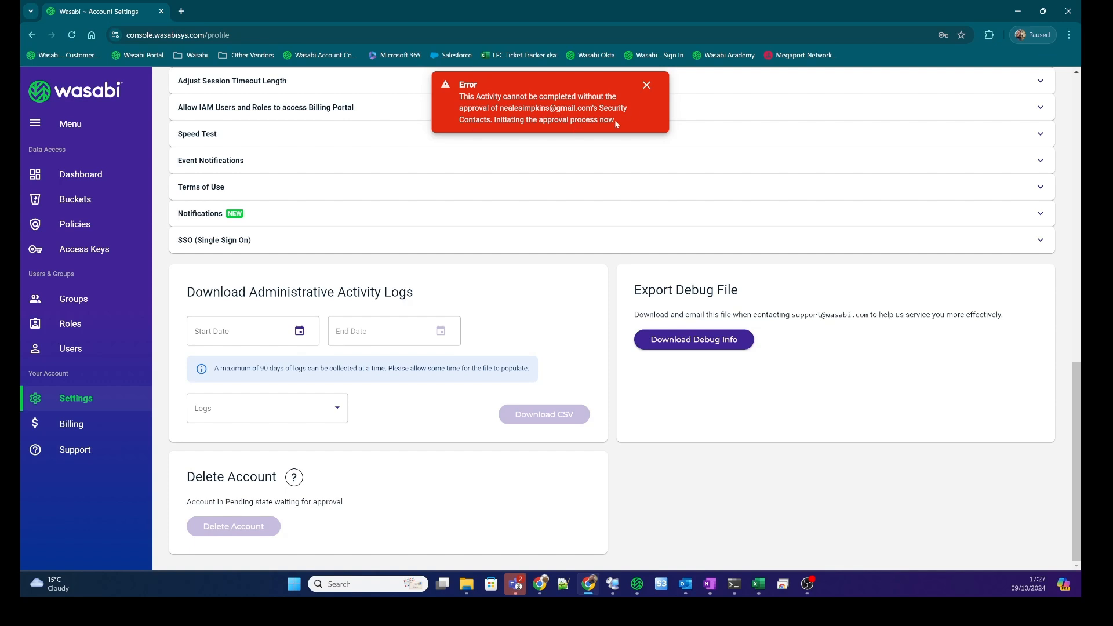
- Dismiss the approval-required error and bring the Gmail window forward
click(647, 87)
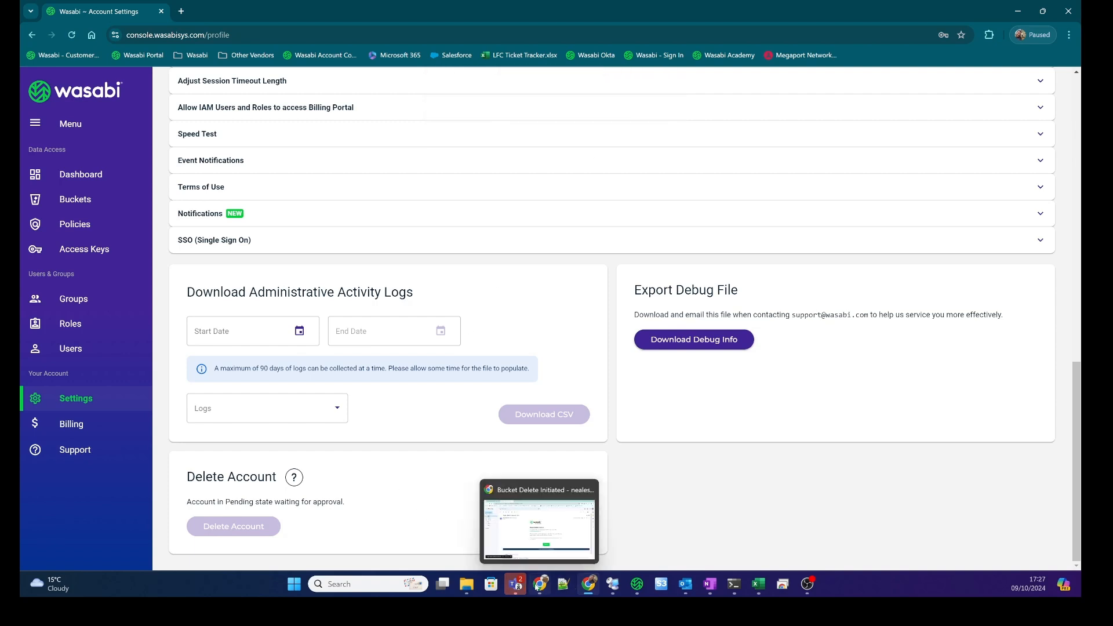
click(522, 522)
- Check both contacts' inboxes and open the Account Deletion Has Been Initiated email
click(110, 11)
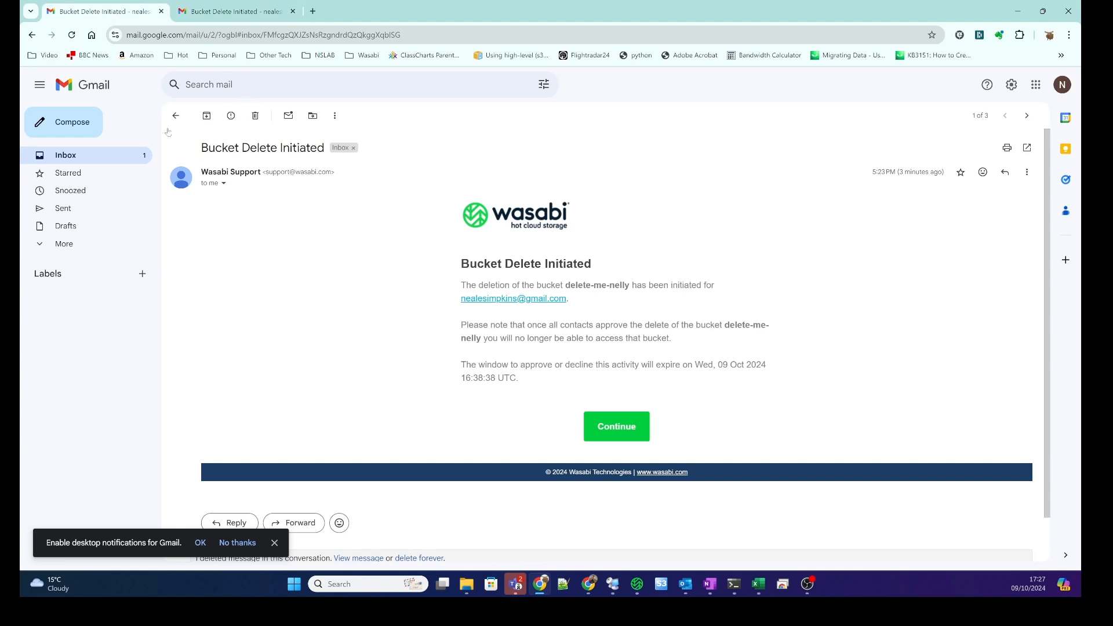
click(107, 155)
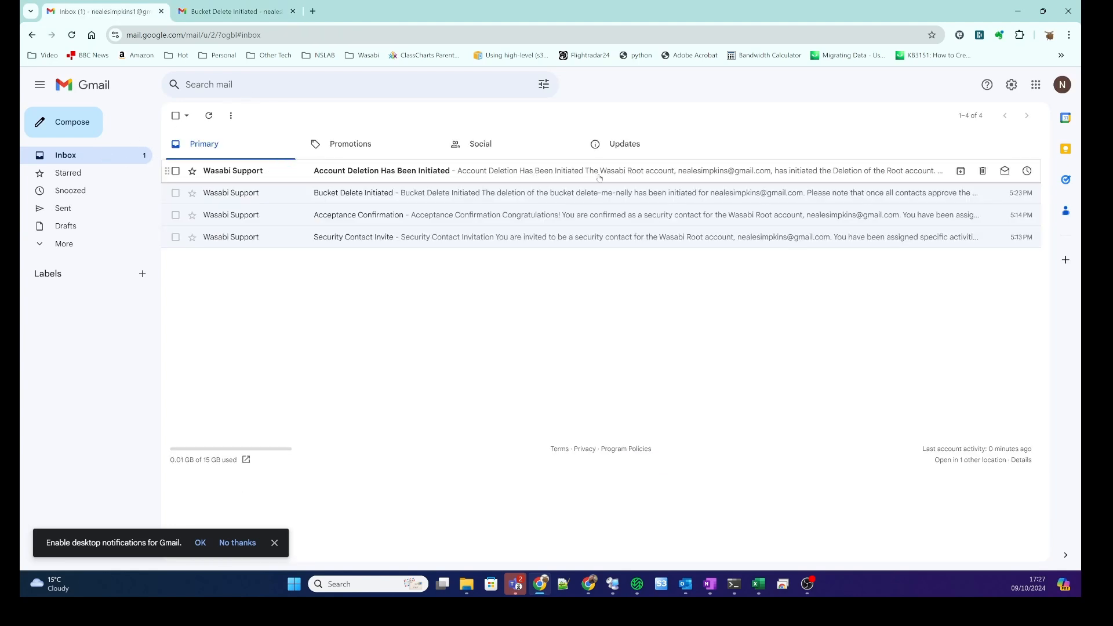
click(235, 12)
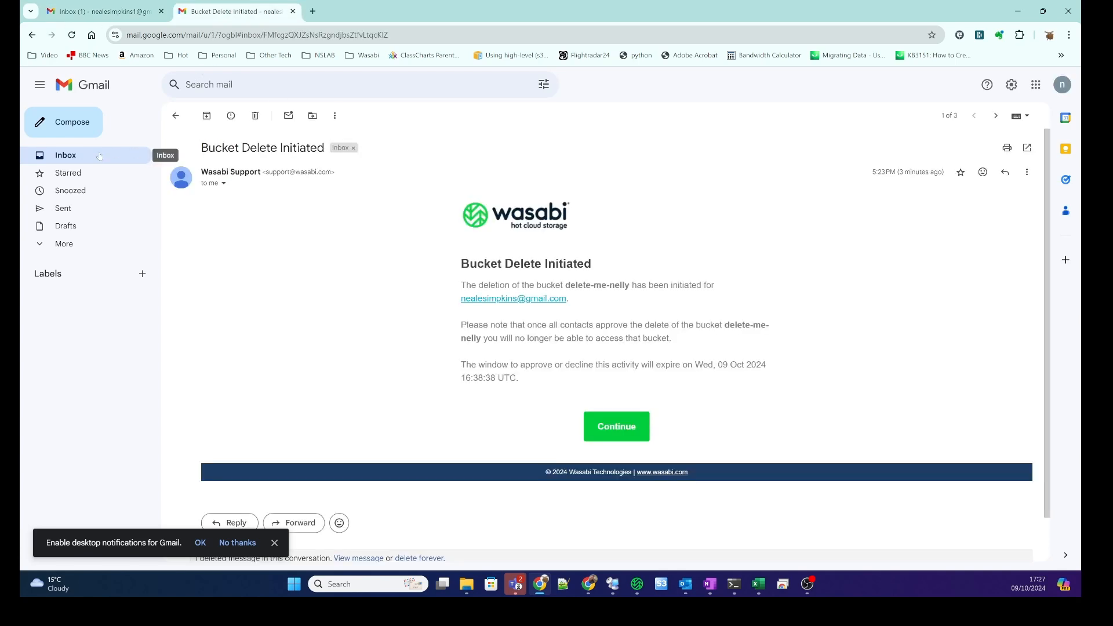
click(150, 153)
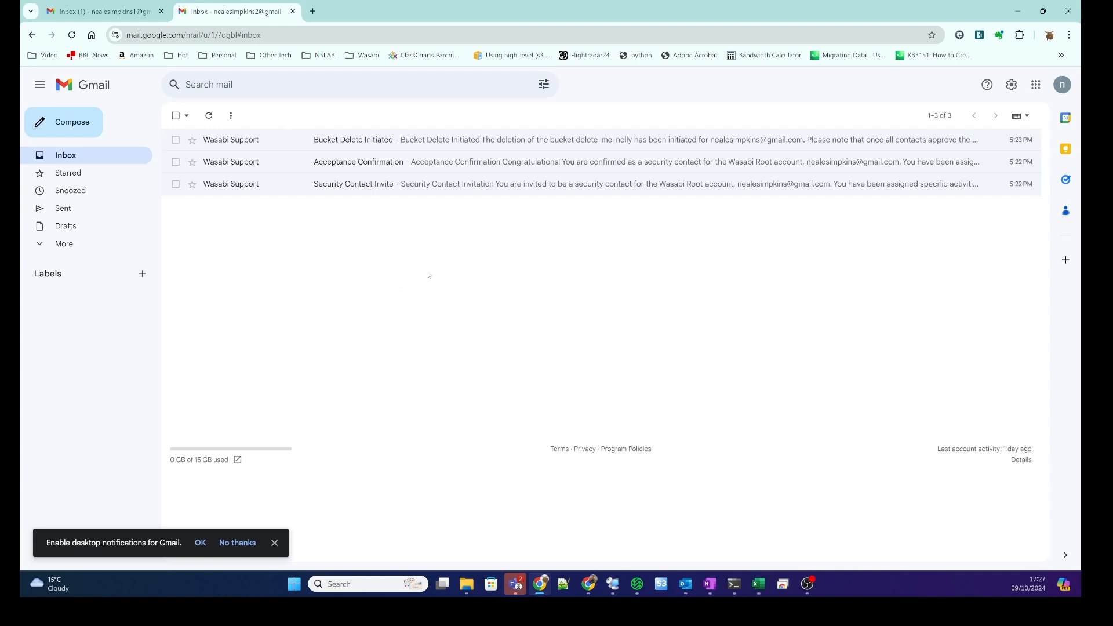
click(99, 16)
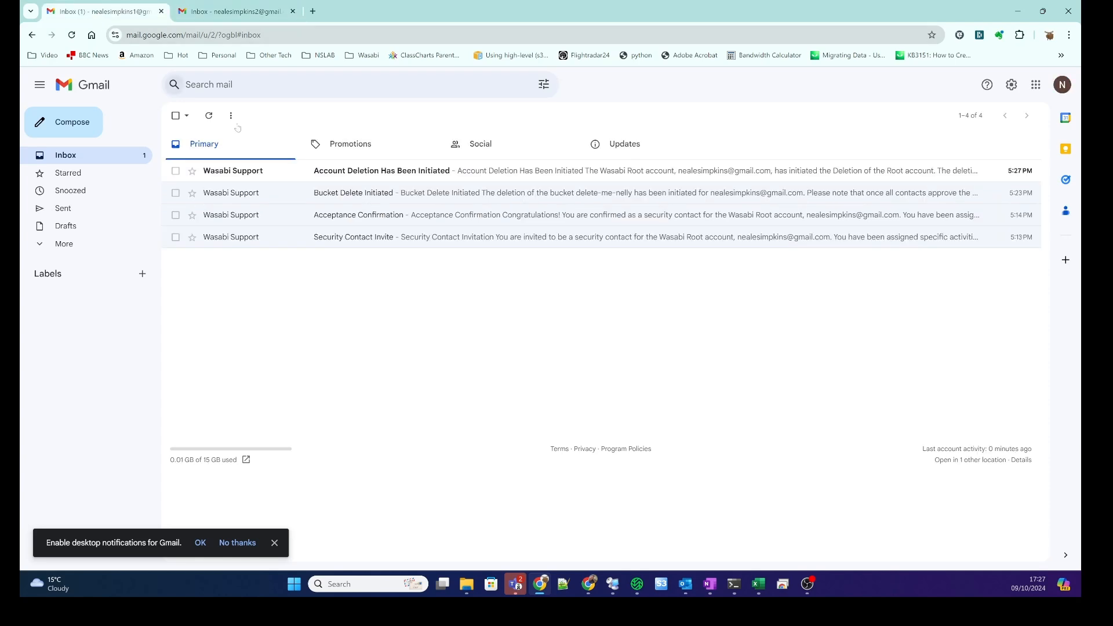
click(484, 171)
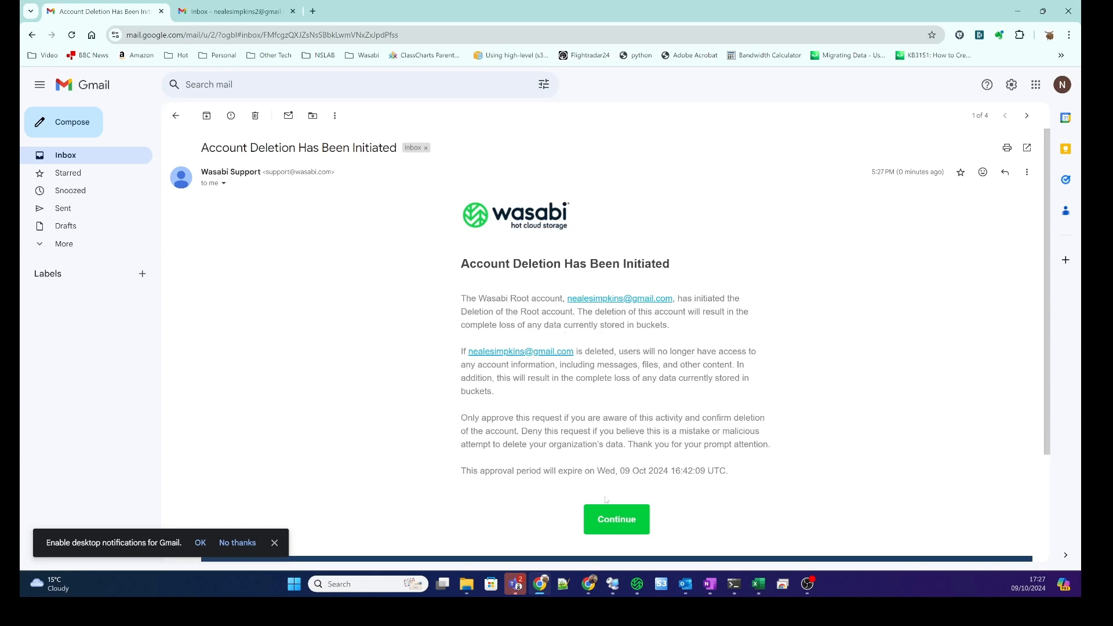
- Follow the email's Continue link, dismiss the account chooser, and deny the root account deletion
click(621, 523)
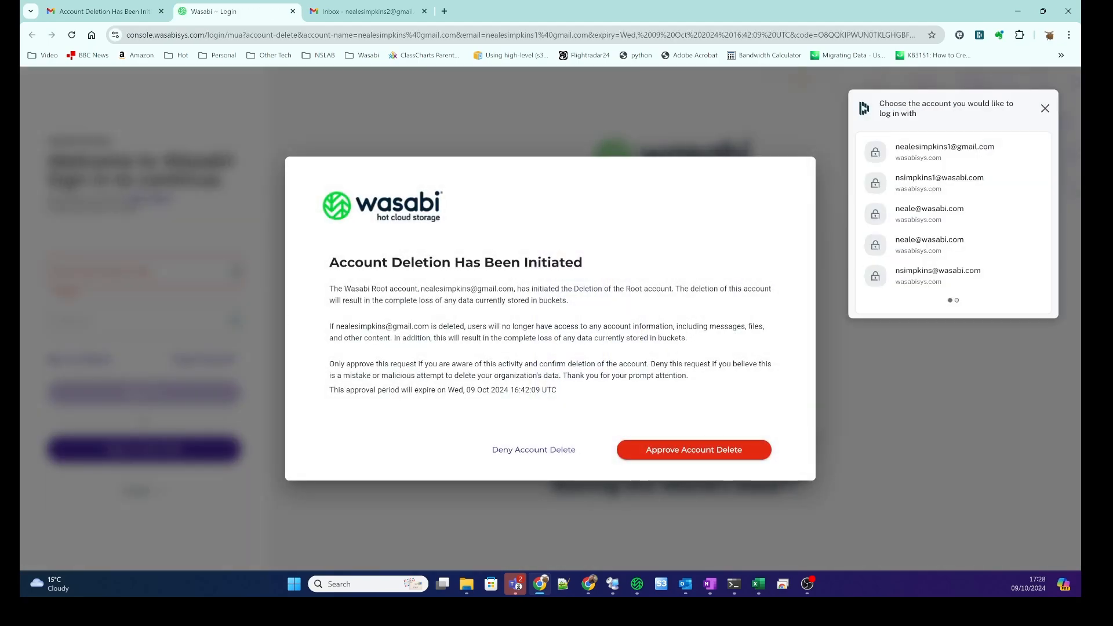
click(1045, 108)
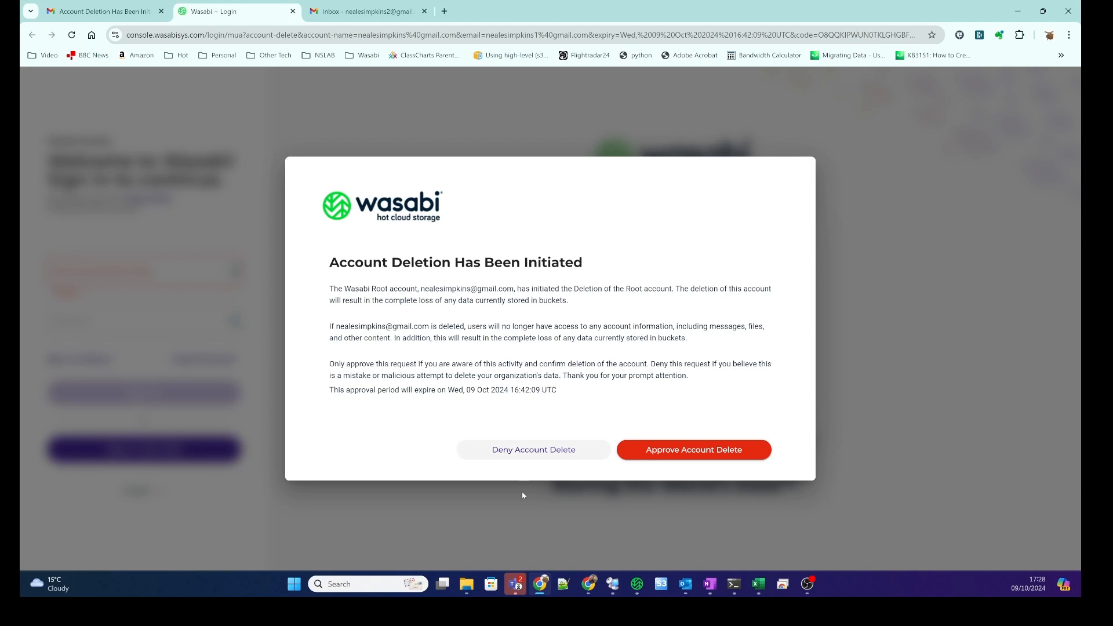
click(529, 452)
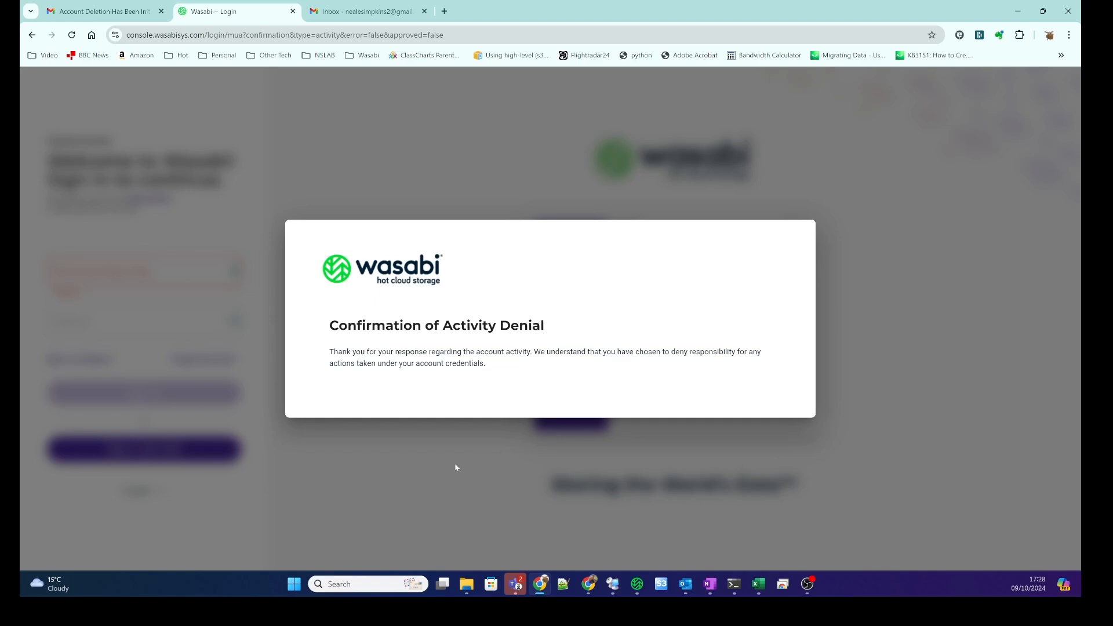
- Close the denial page, read the Account Deletion Denied by Security Contact email, then return to Wasabi
click(293, 11)
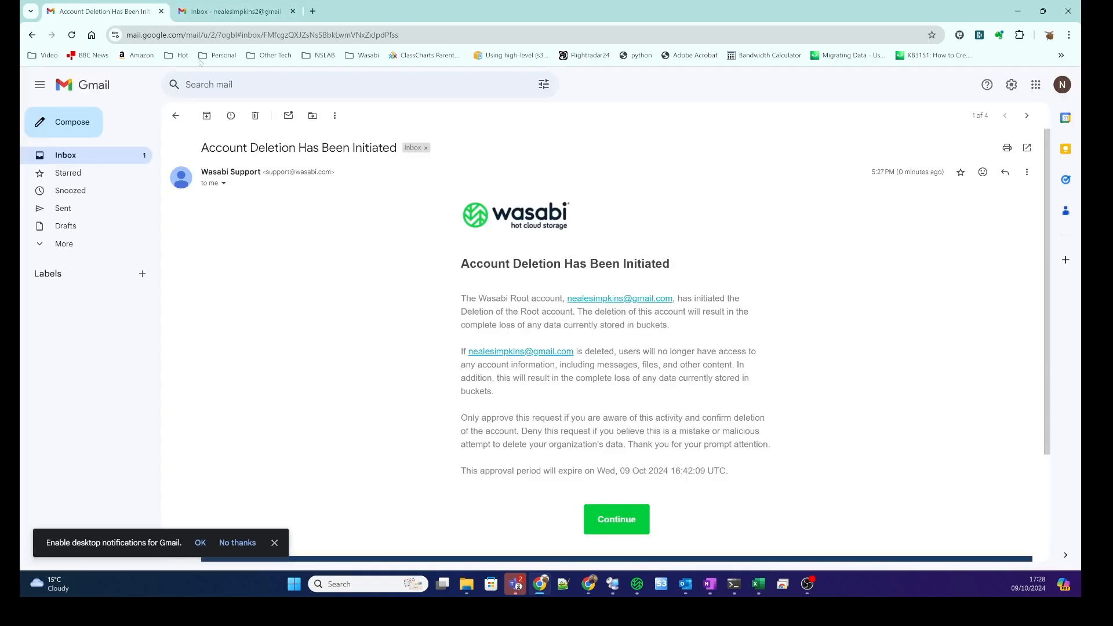
click(122, 157)
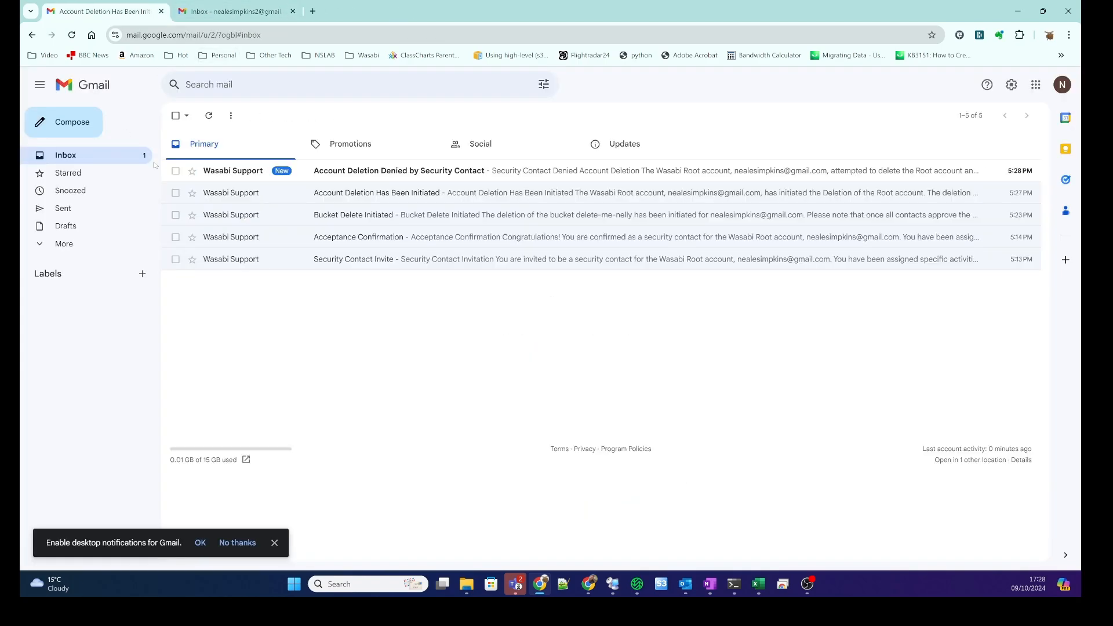
click(530, 173)
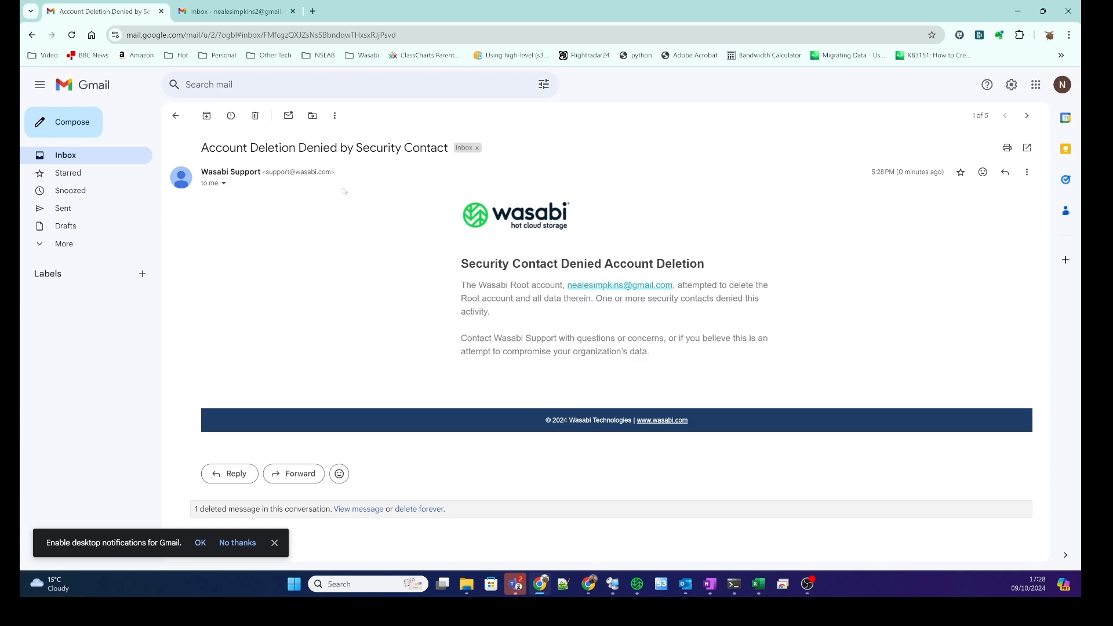
click(1018, 11)
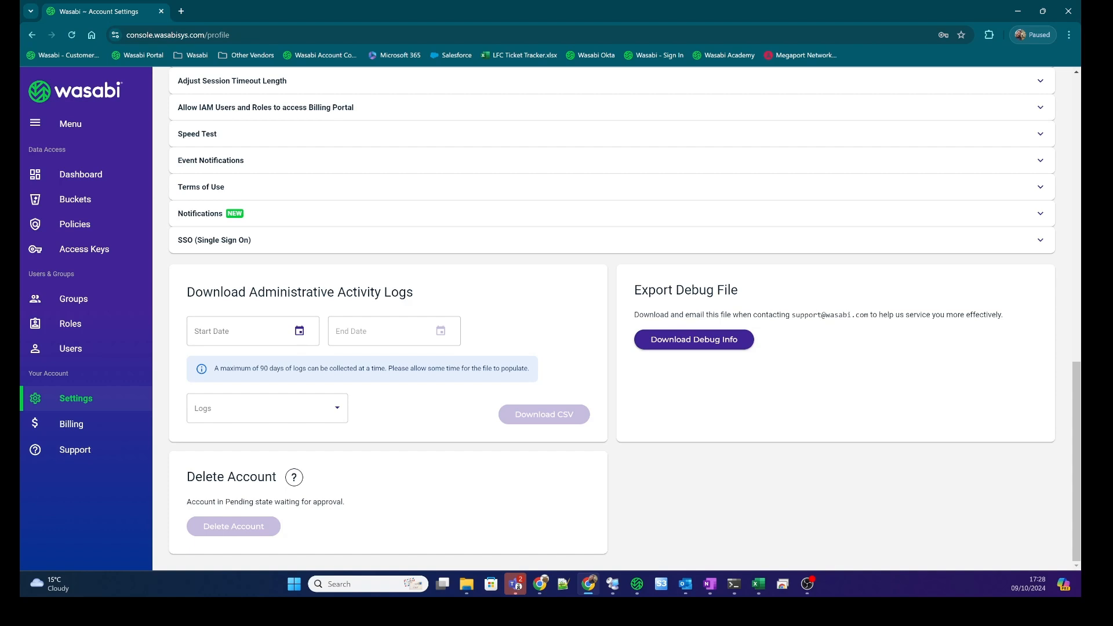
- Reload Account Settings, confirm the four buckets remain, and return to Settings
mouse_move(294, 484)
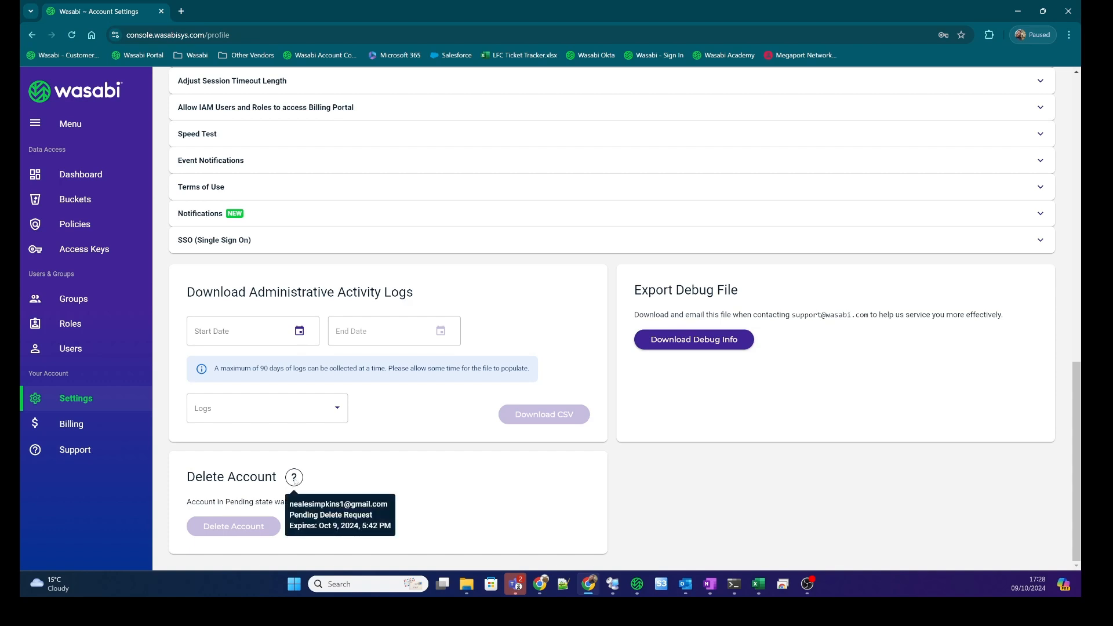
click(71, 35)
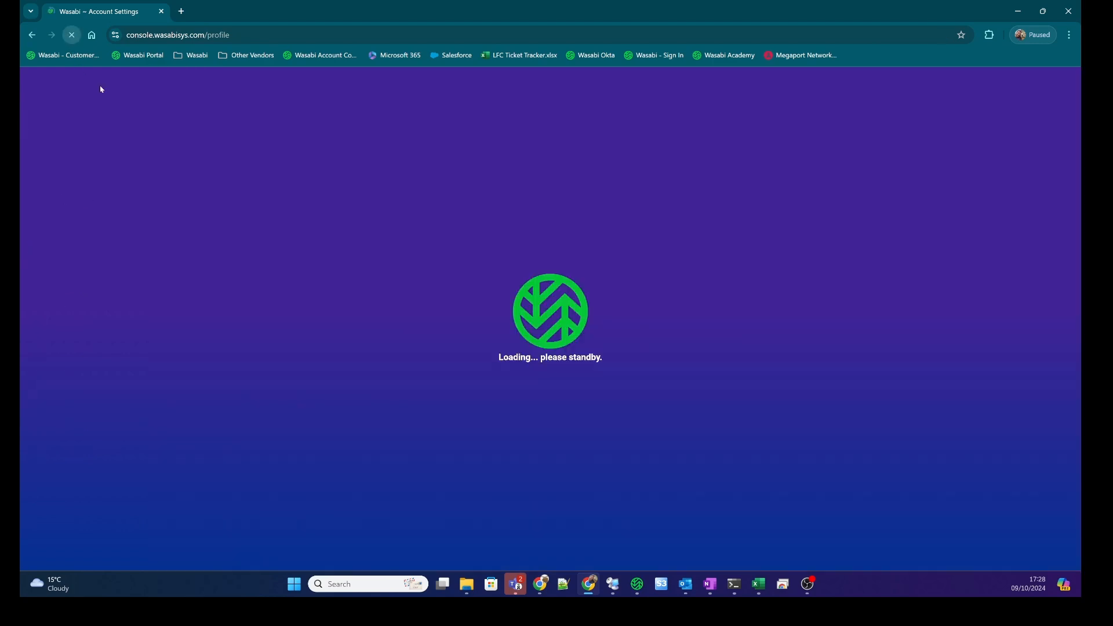
scroll(396, 397, down, 3)
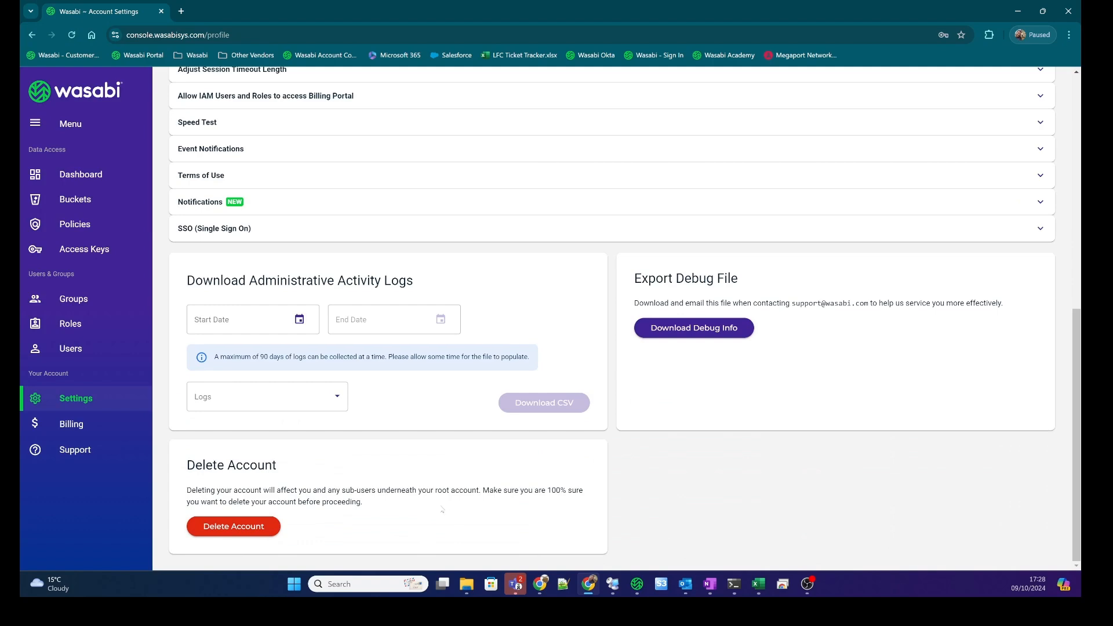
scroll(380, 464, up, 4)
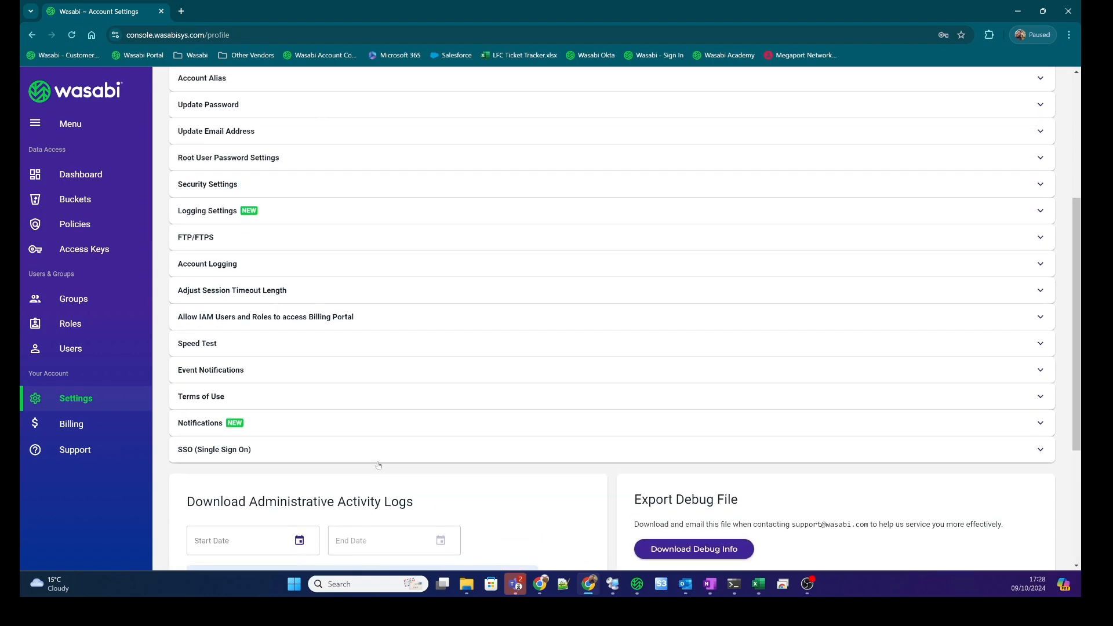
scroll(379, 465, up, 4)
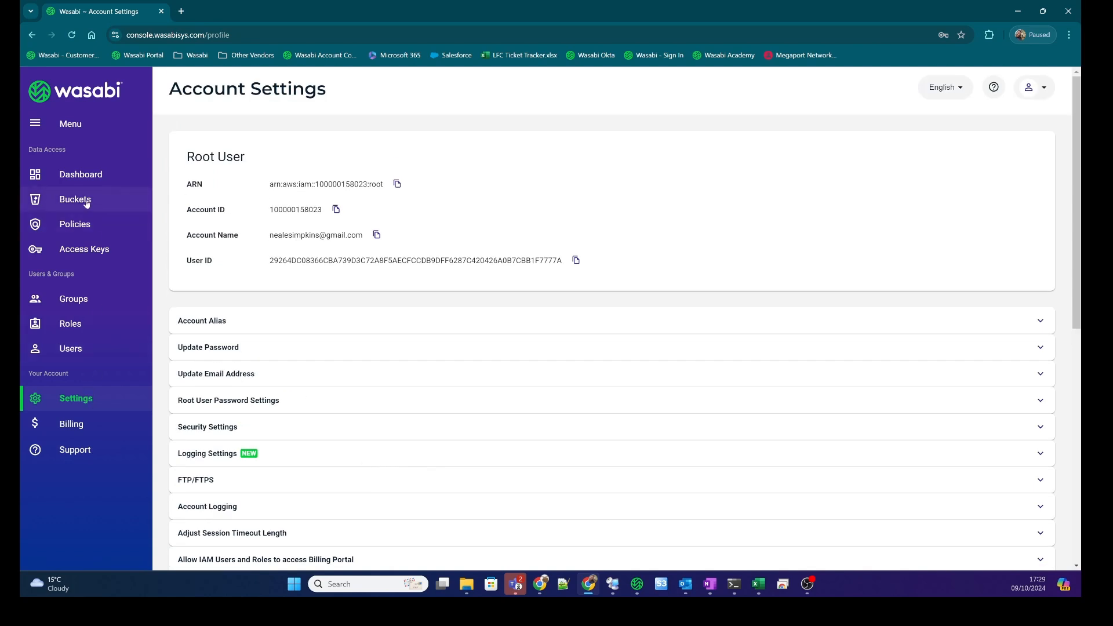
click(86, 201)
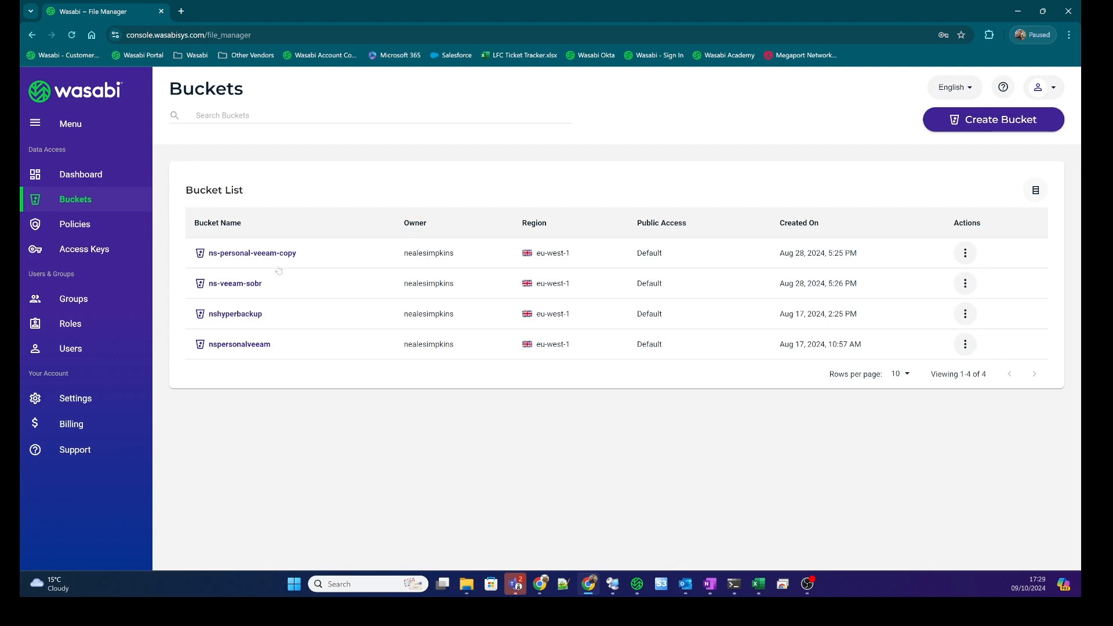
click(74, 399)
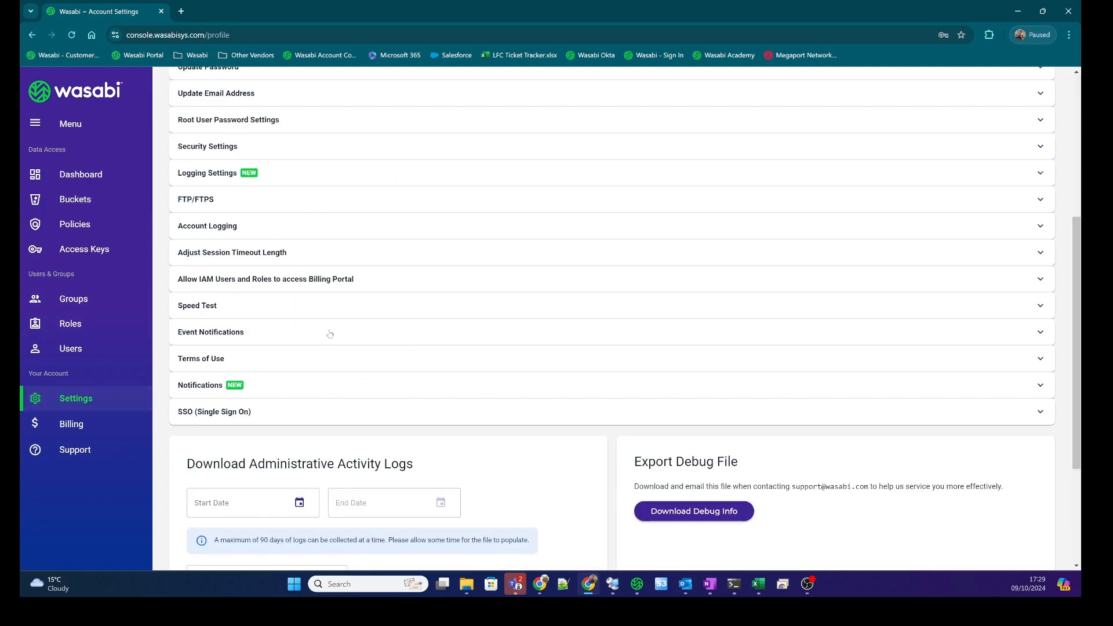
- Under Security Settings > Multi-User Authentication, choose Remove for the second security contact
click(231, 148)
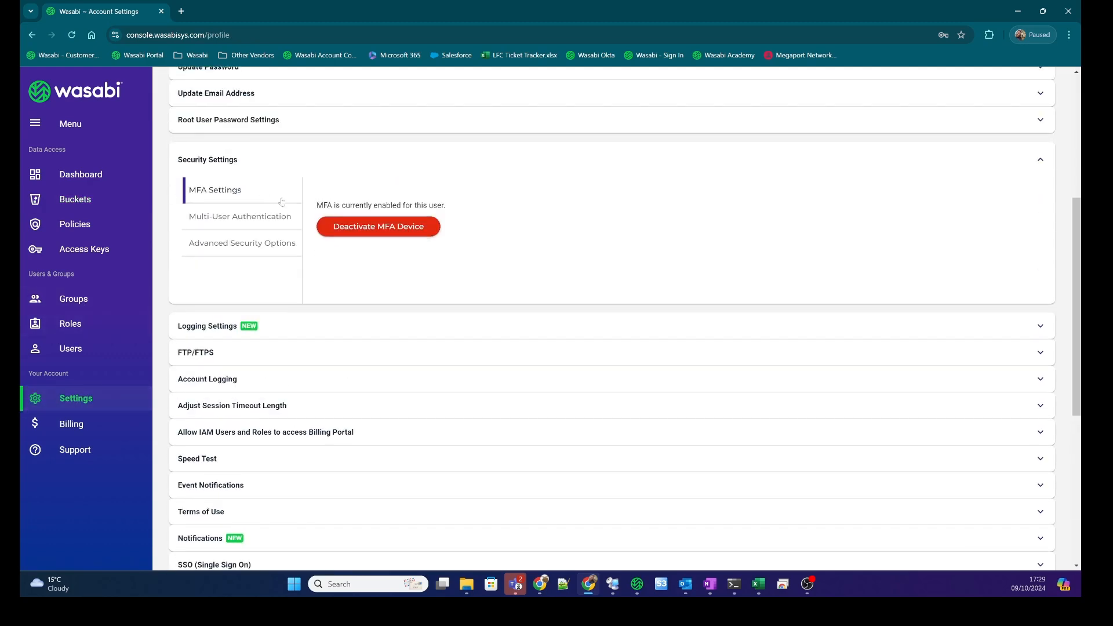
click(240, 218)
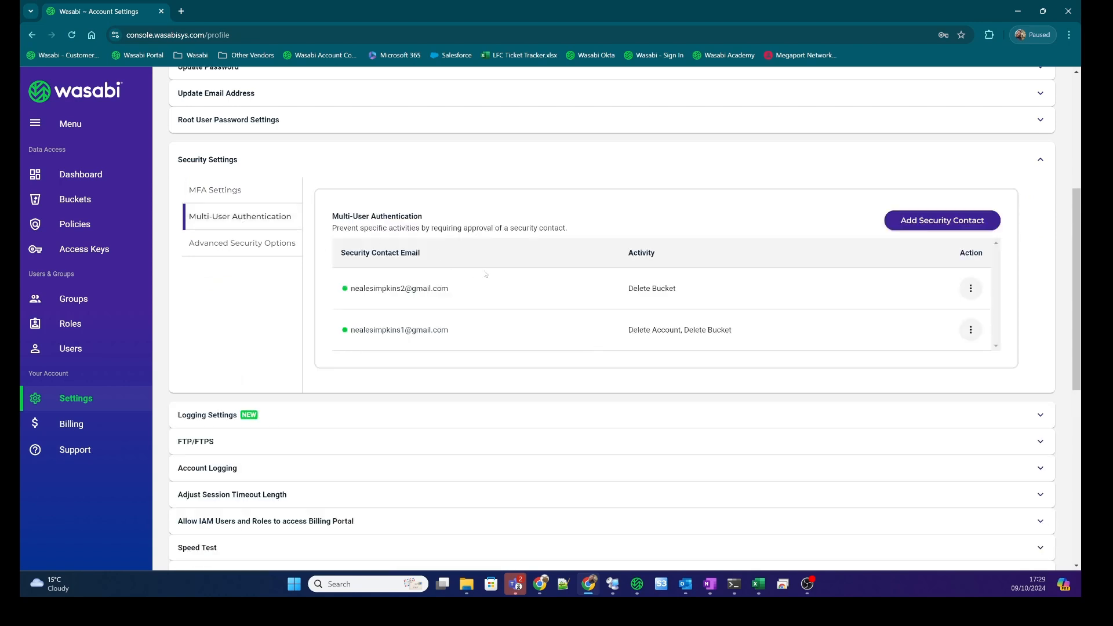
mouse_move(524, 281)
click(971, 332)
click(1003, 348)
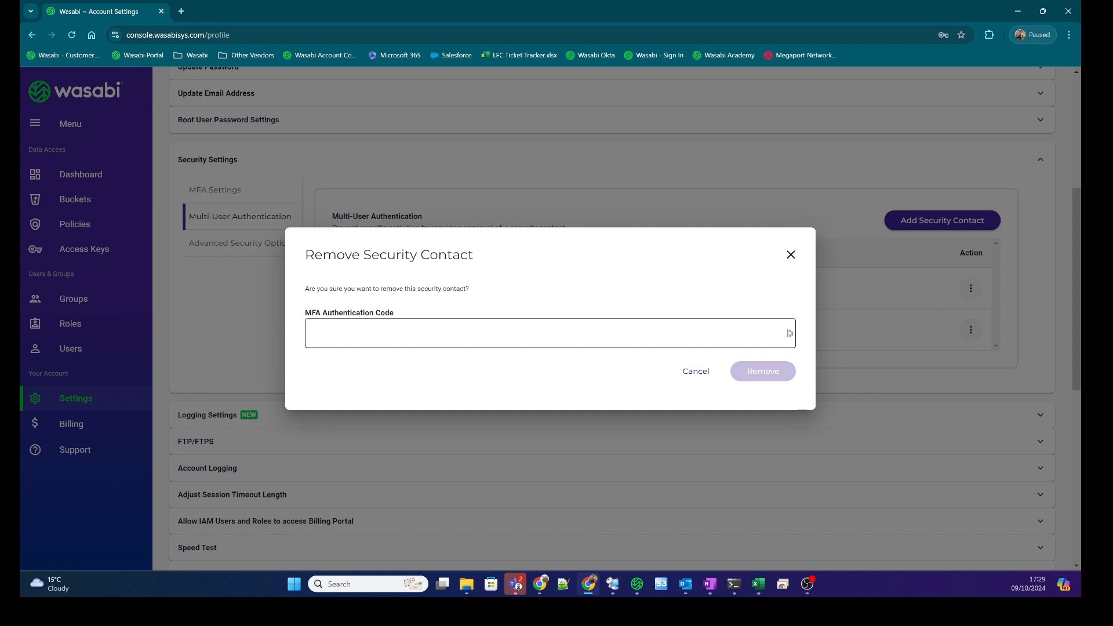
- Enter the MFA authentication code, submit the contact removal for approval, and switch to Gmail
click(550, 334)
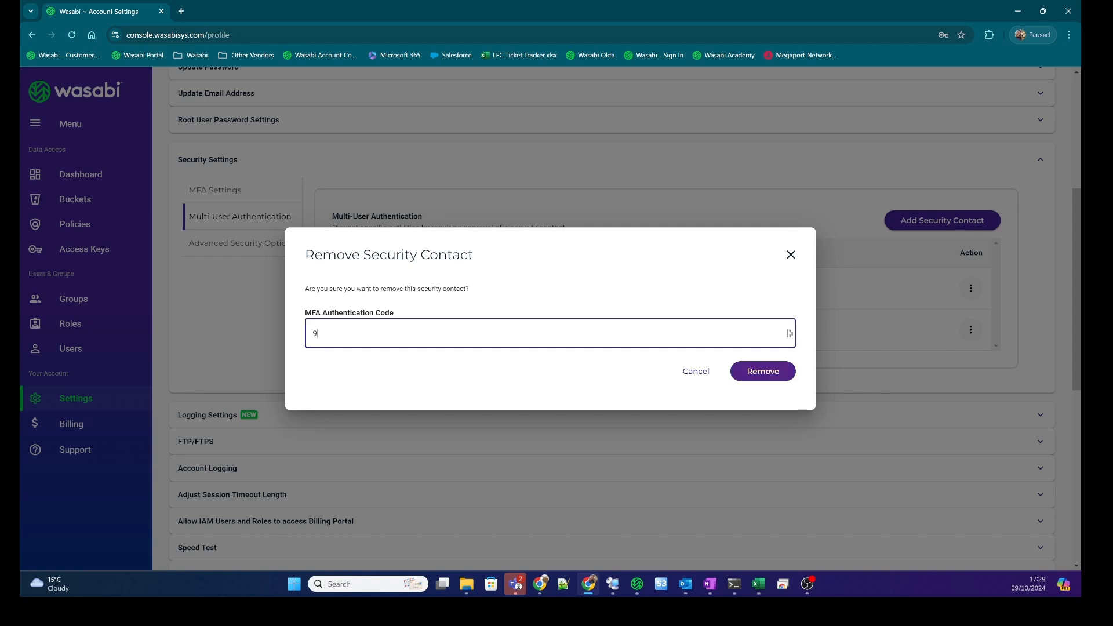
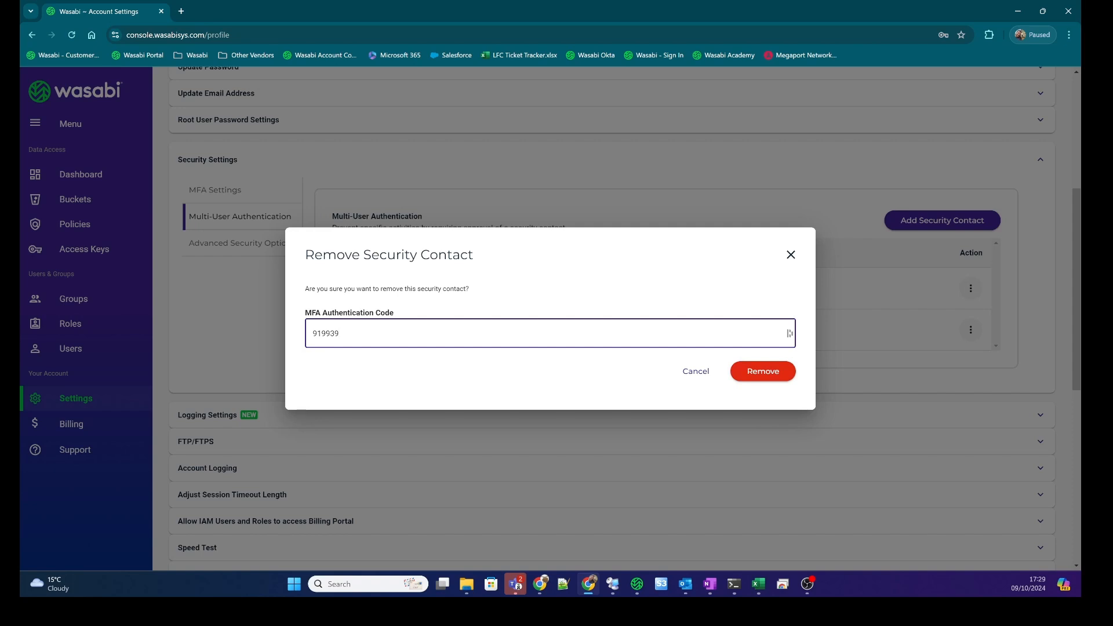
click(774, 374)
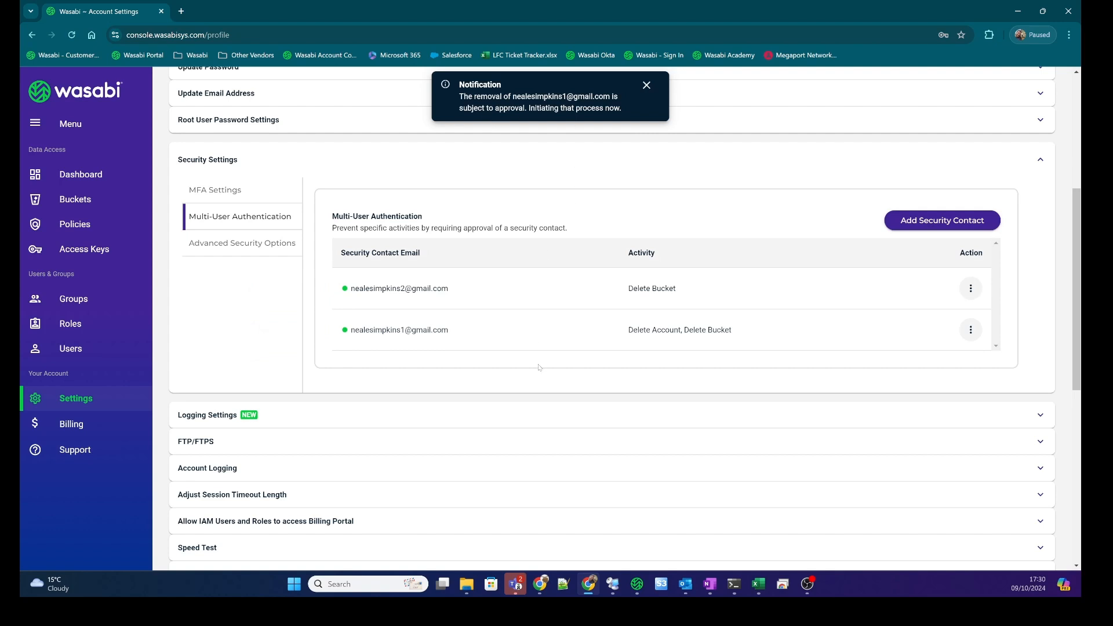
click(542, 582)
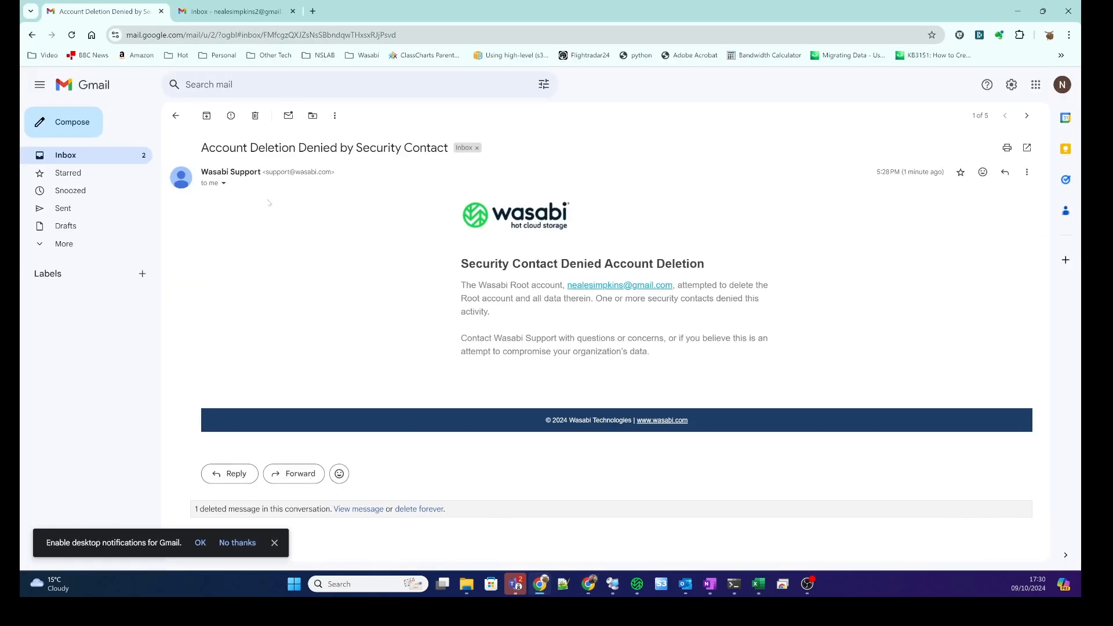
- Open the 'Request to remove you as a security contact' email and continue to Wasabi's response page
click(71, 155)
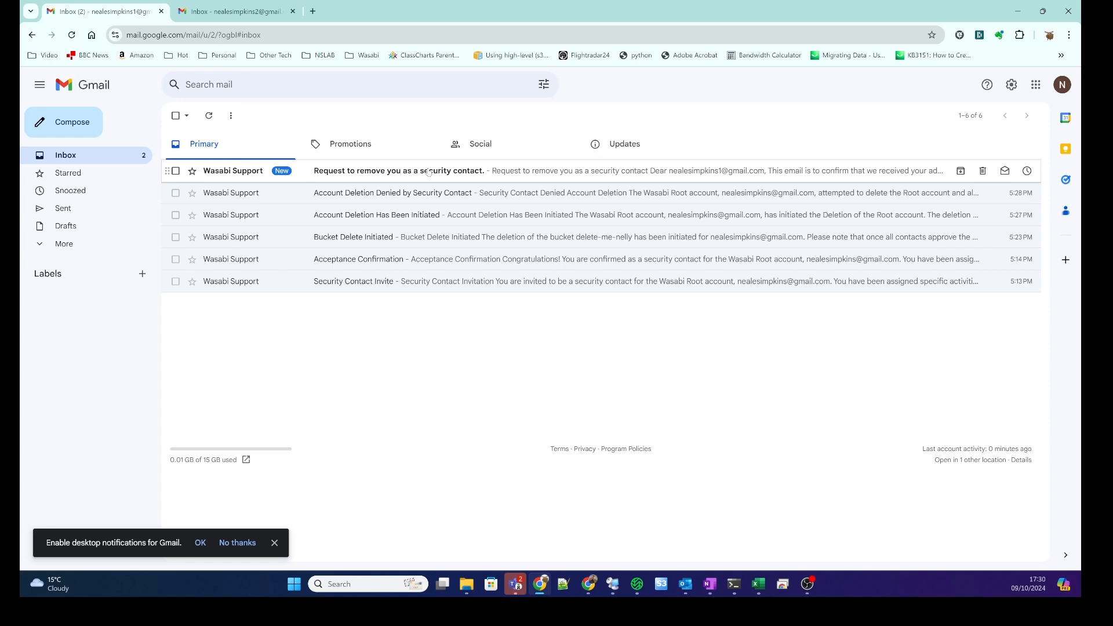
click(499, 175)
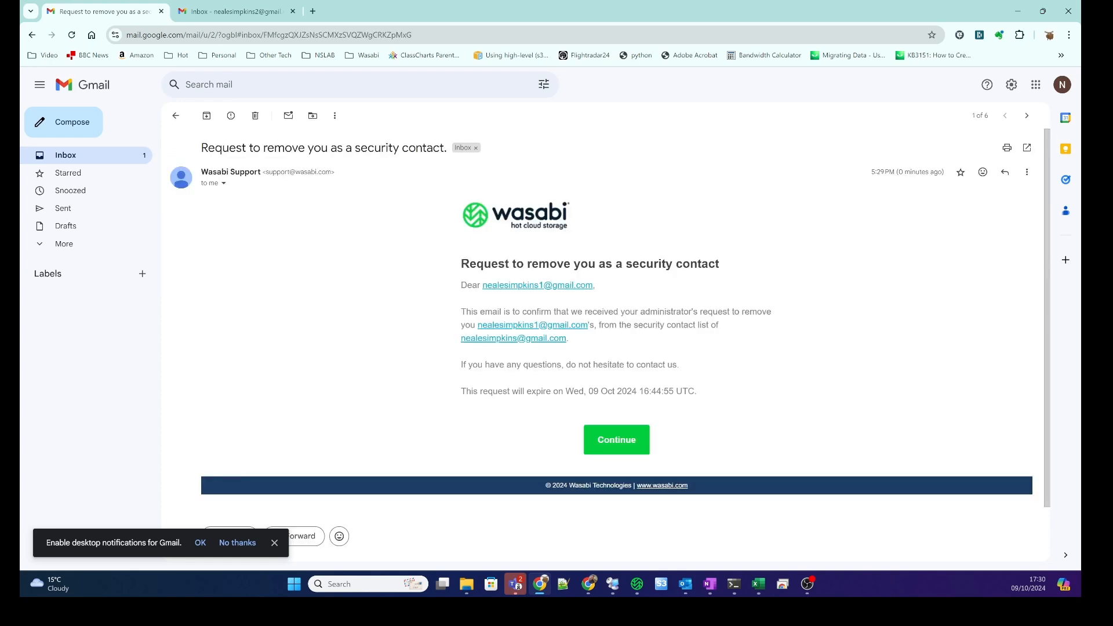
click(619, 439)
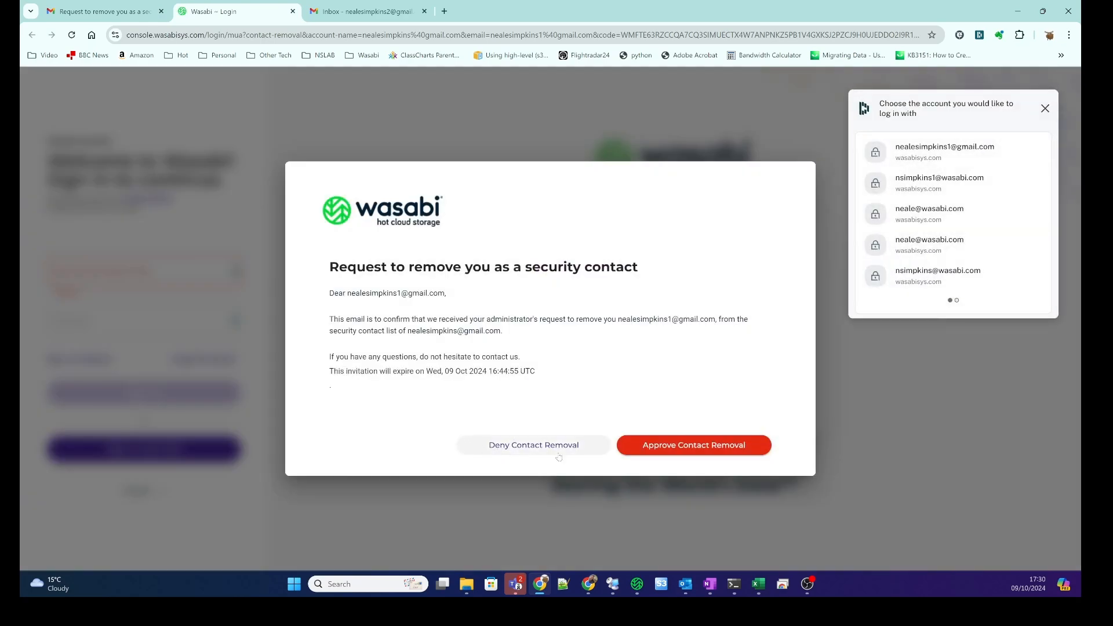
- Deny the contact removal request, close the response tab, and minimize Gmail to return to Wasabi
click(523, 447)
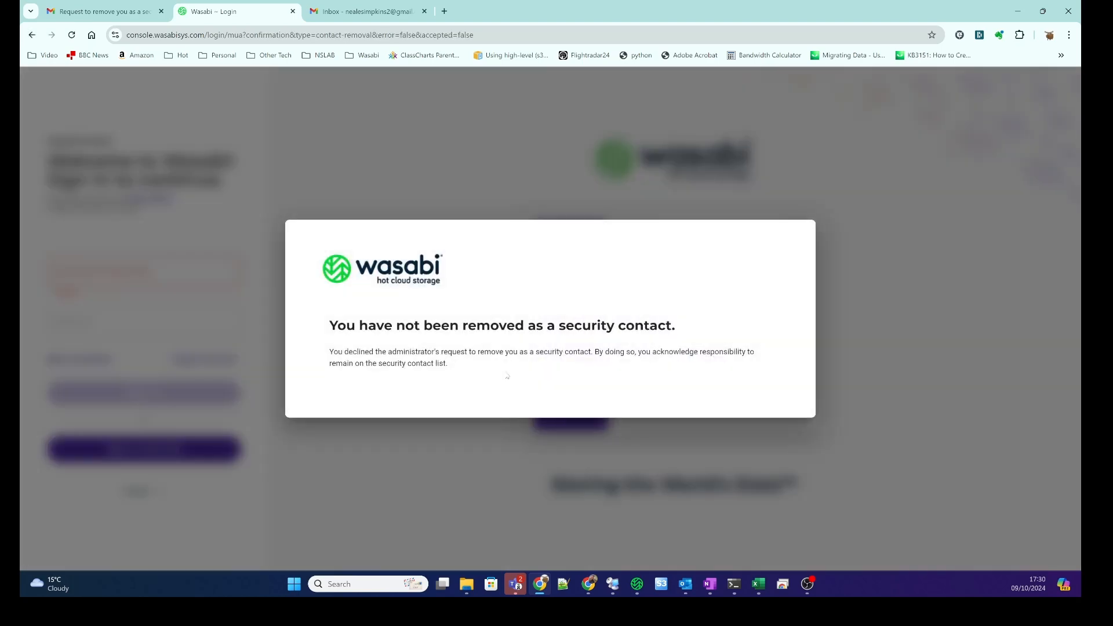
click(293, 11)
click(1018, 11)
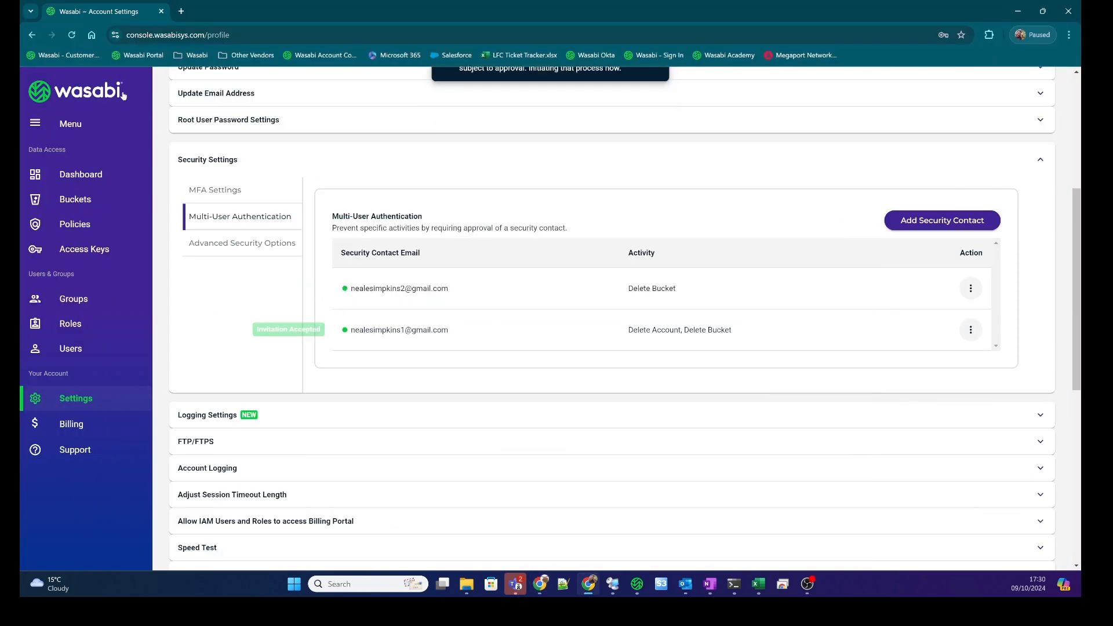
click(72, 34)
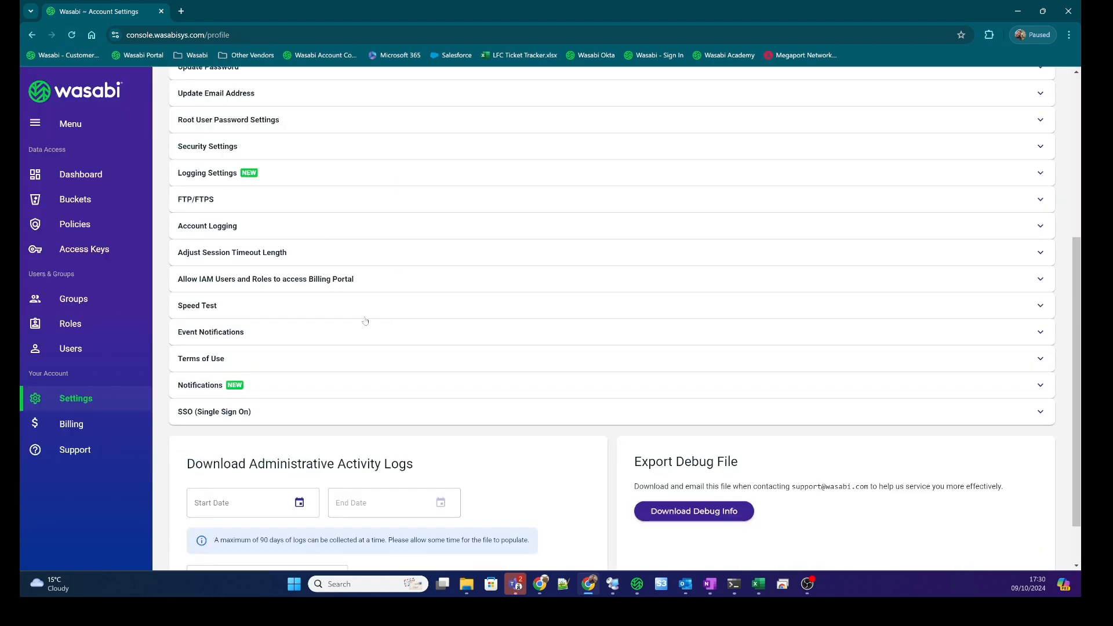
click(208, 149)
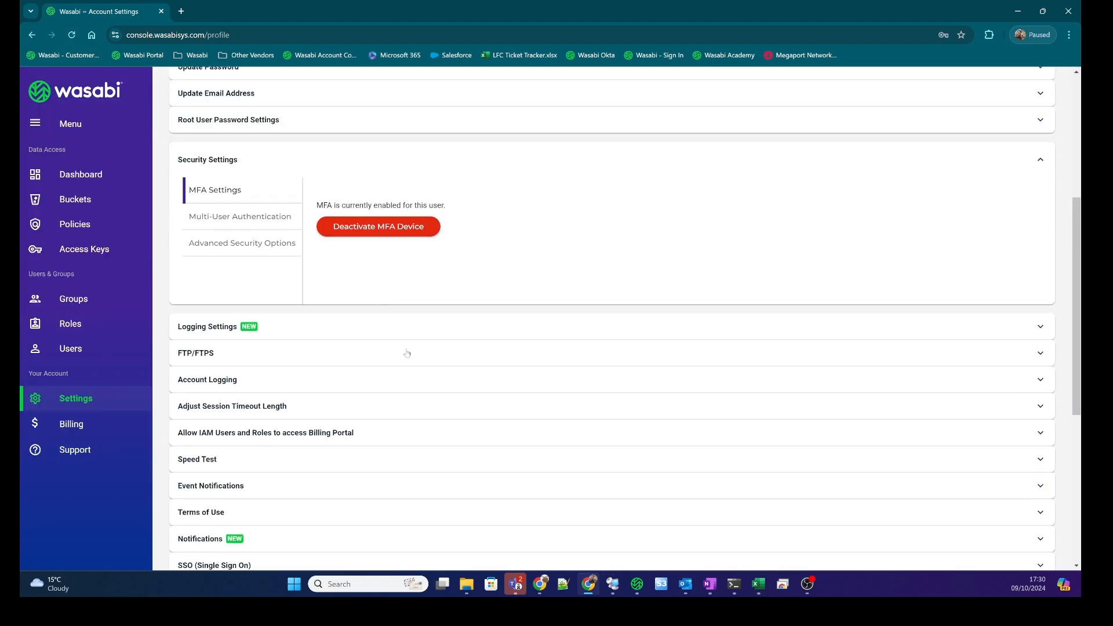
click(247, 222)
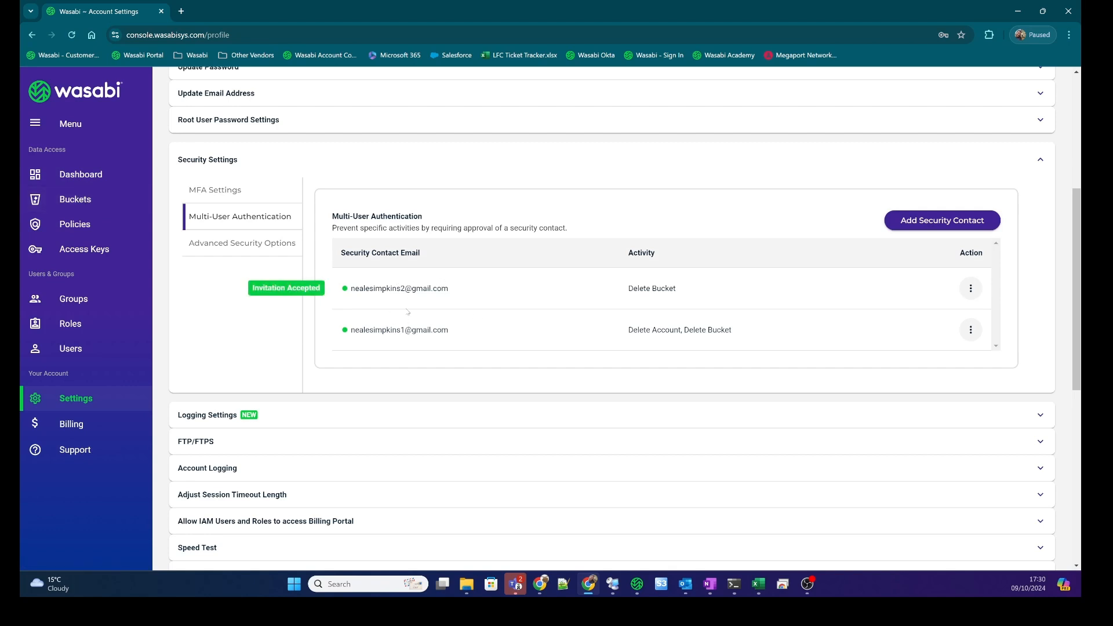
scroll(399, 318, down, 6)
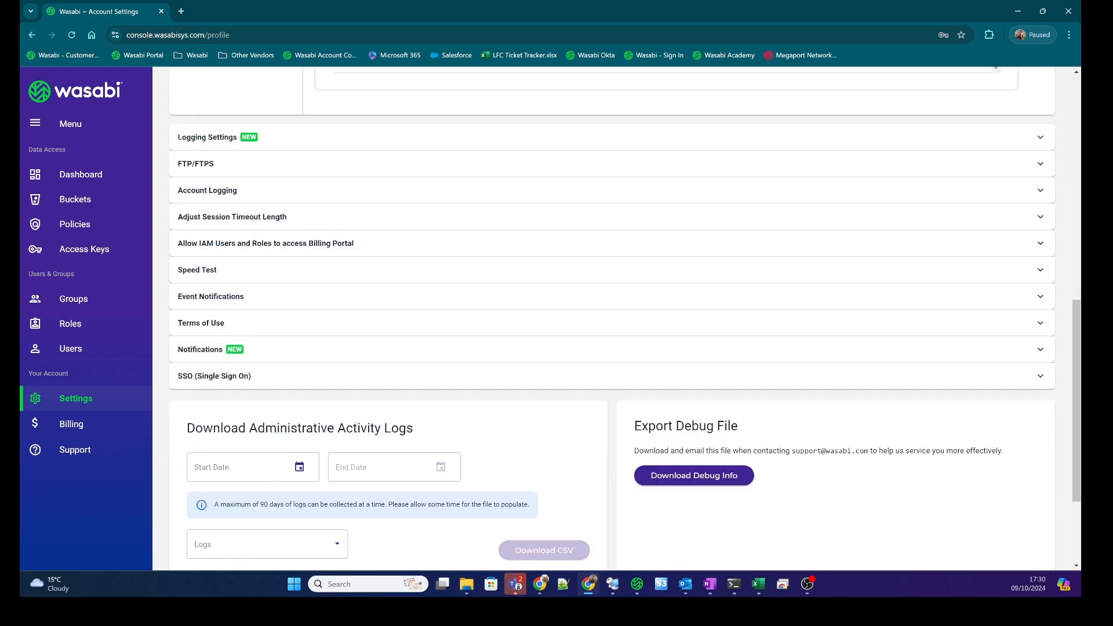
scroll(399, 318, up, 2)
scroll(429, 365, up, 3)
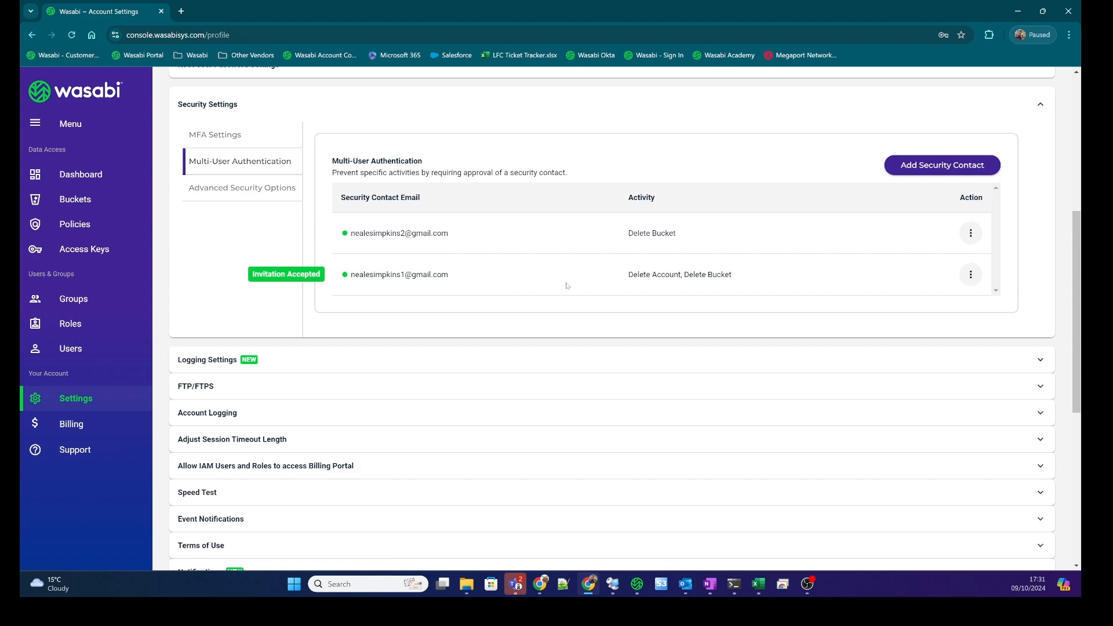
scroll(399, 329, down, 6)
scroll(393, 337, up, 6)
scroll(393, 336, up, 2)
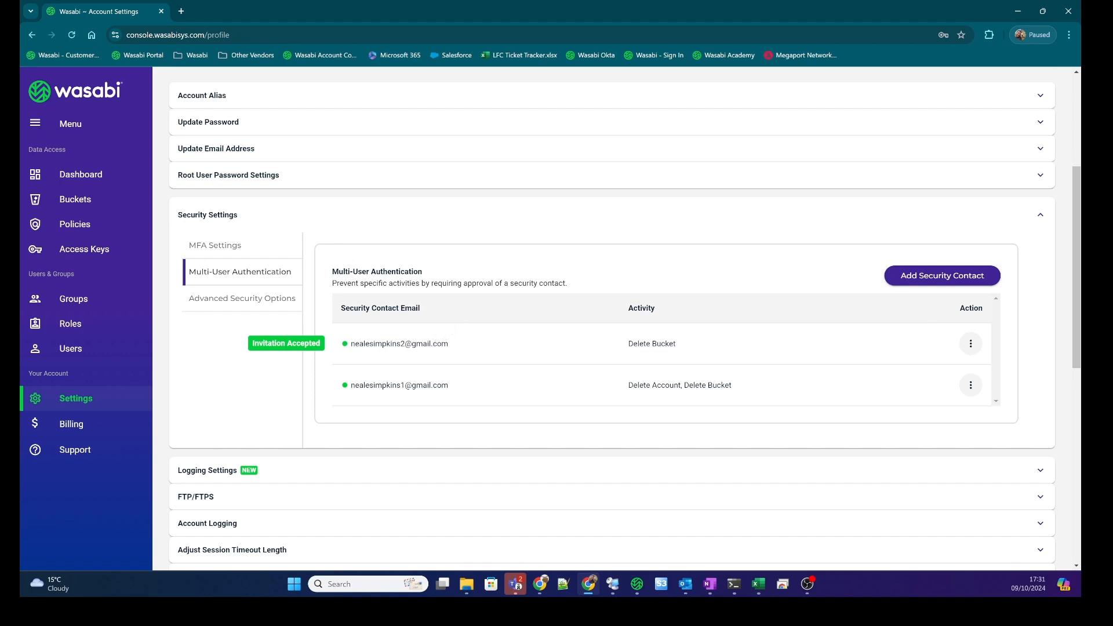
scroll(510, 338, up, 4)
scroll(511, 338, down, 2)
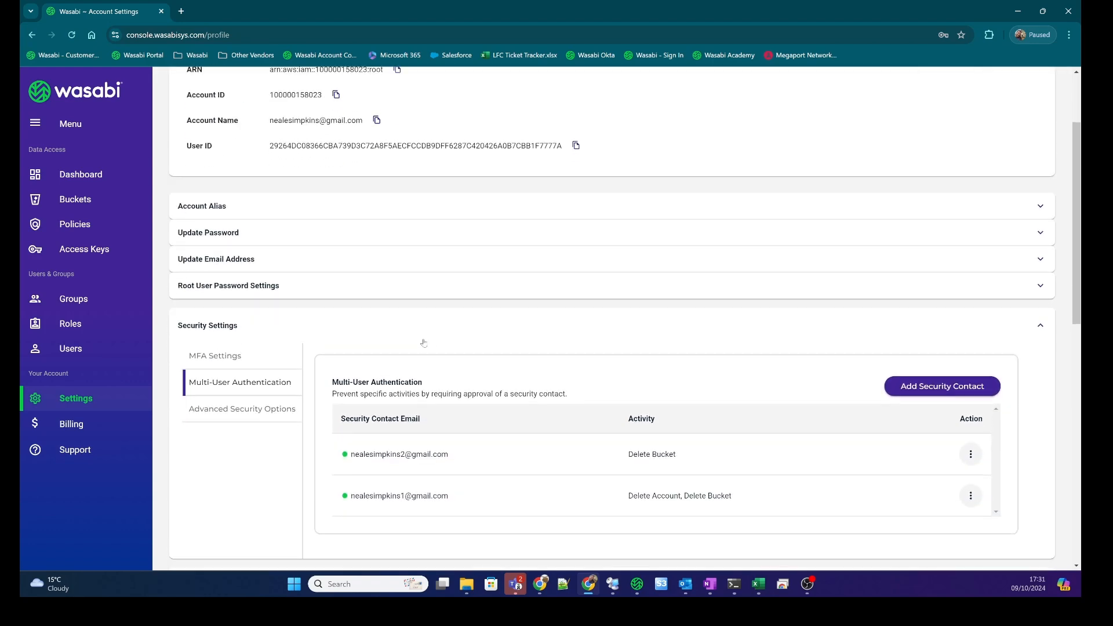